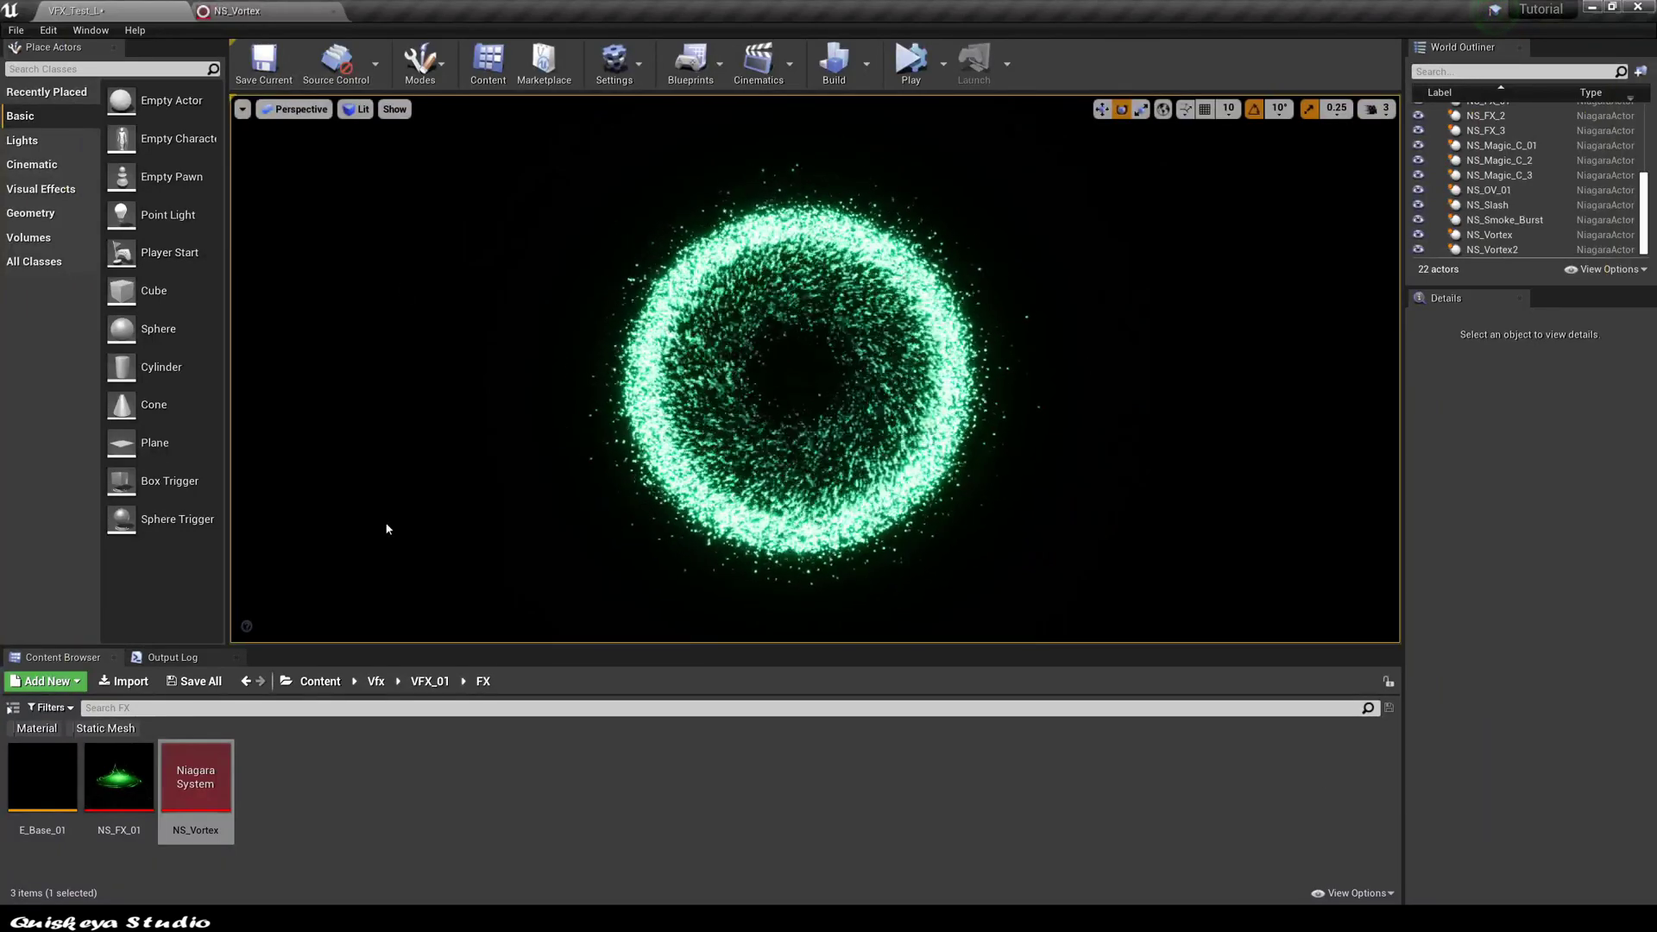
# Look over the existing NS_Vortex Niagara system and close its editor.
pyautogui.click(212, 11)
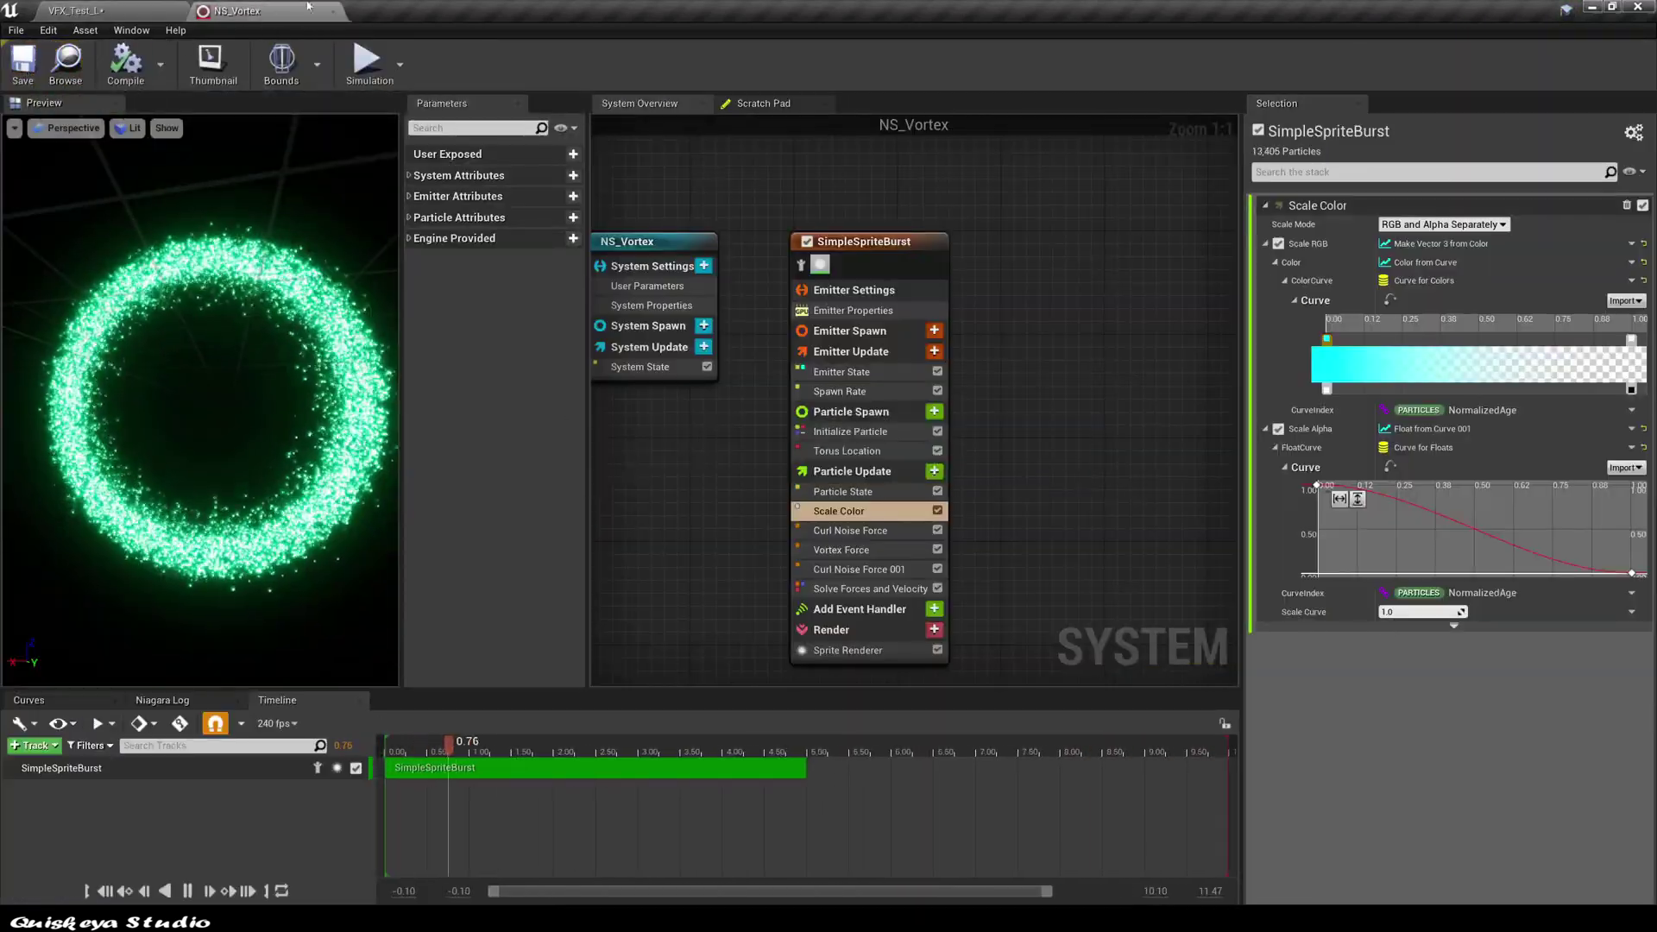
pyautogui.click(332, 11)
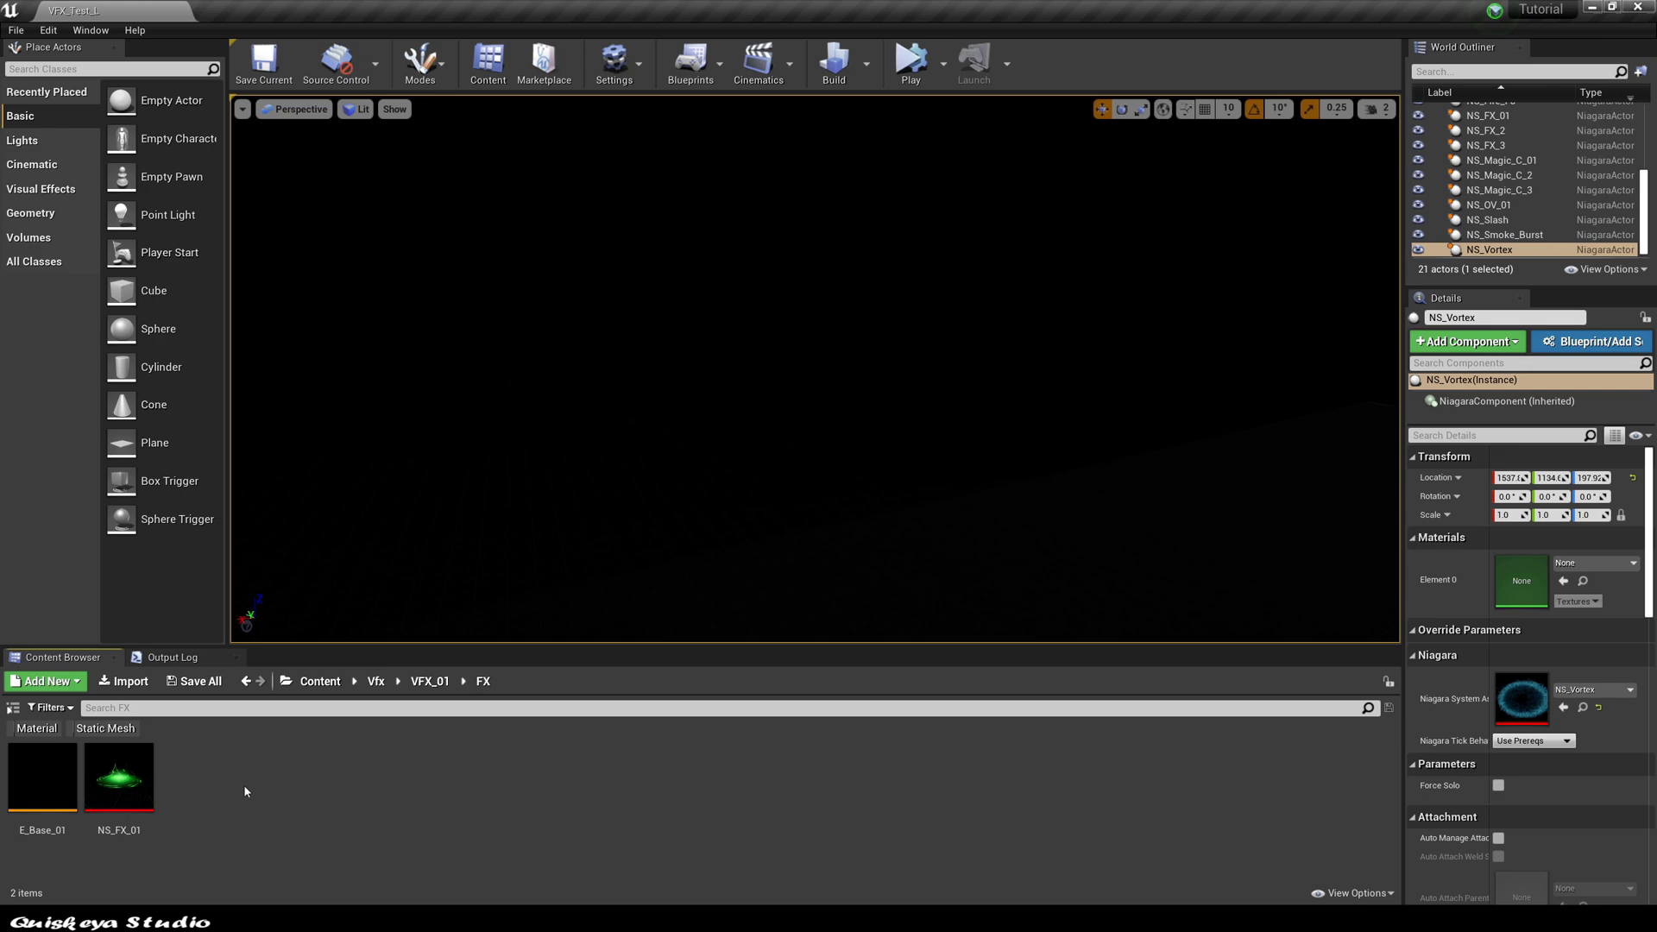
# Create a Niagara System in the FX folder from selected emitters, using the Simple Sprite Burst template as its emitter.
pyautogui.rightClick(247, 782)
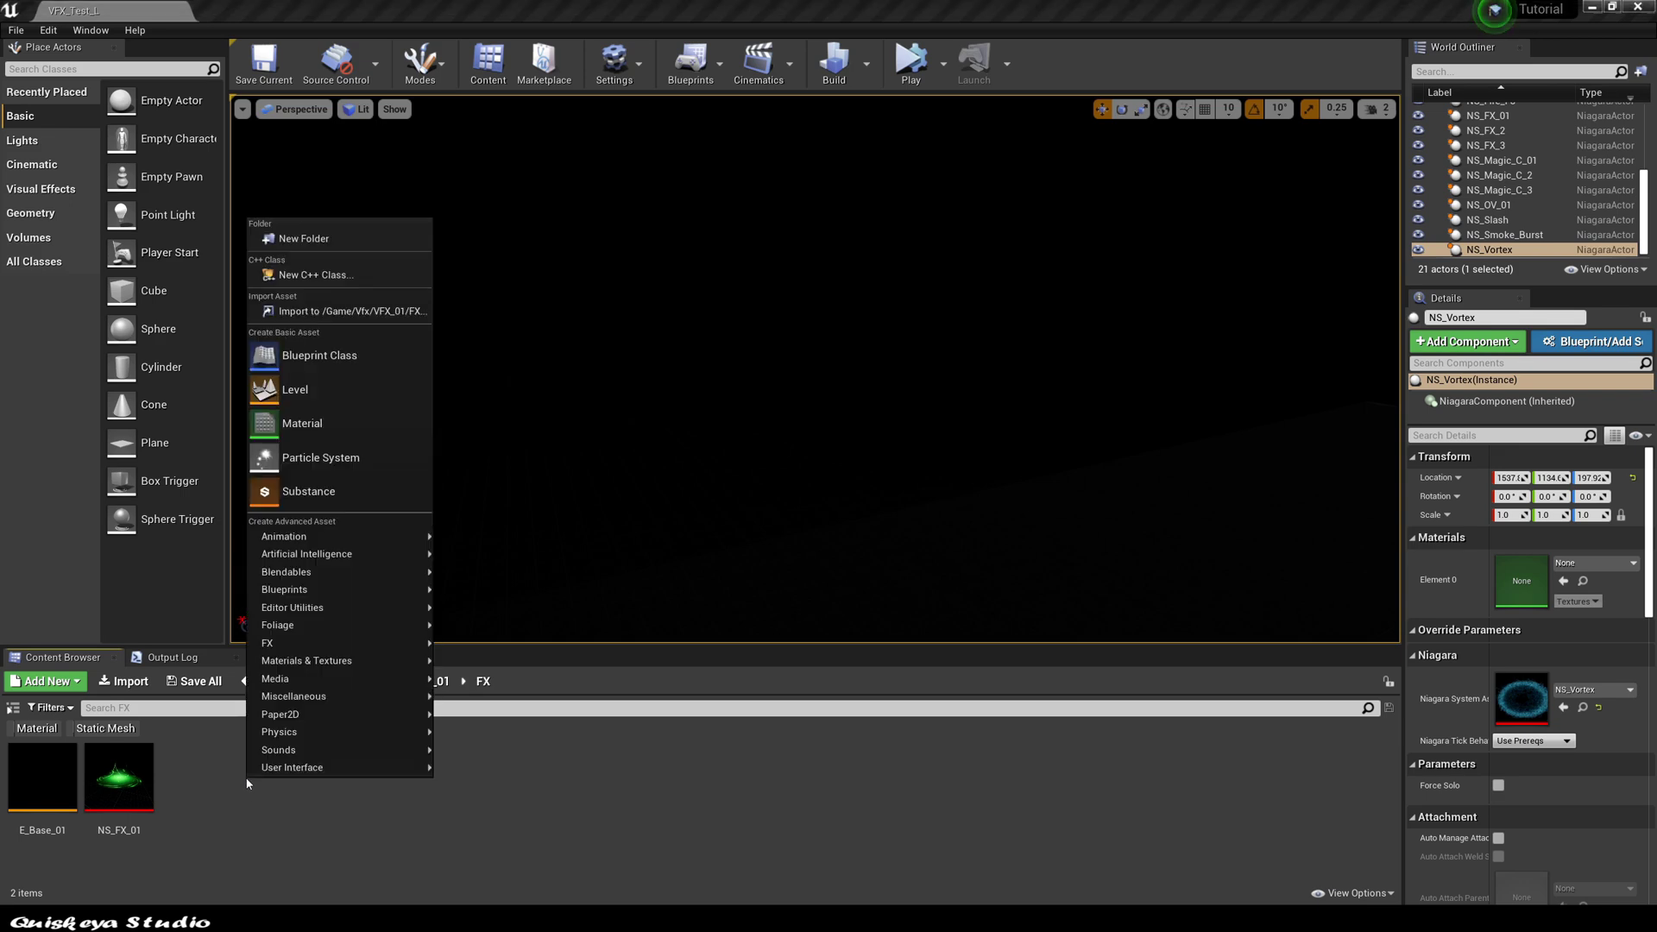
pyautogui.moveTo(285, 643)
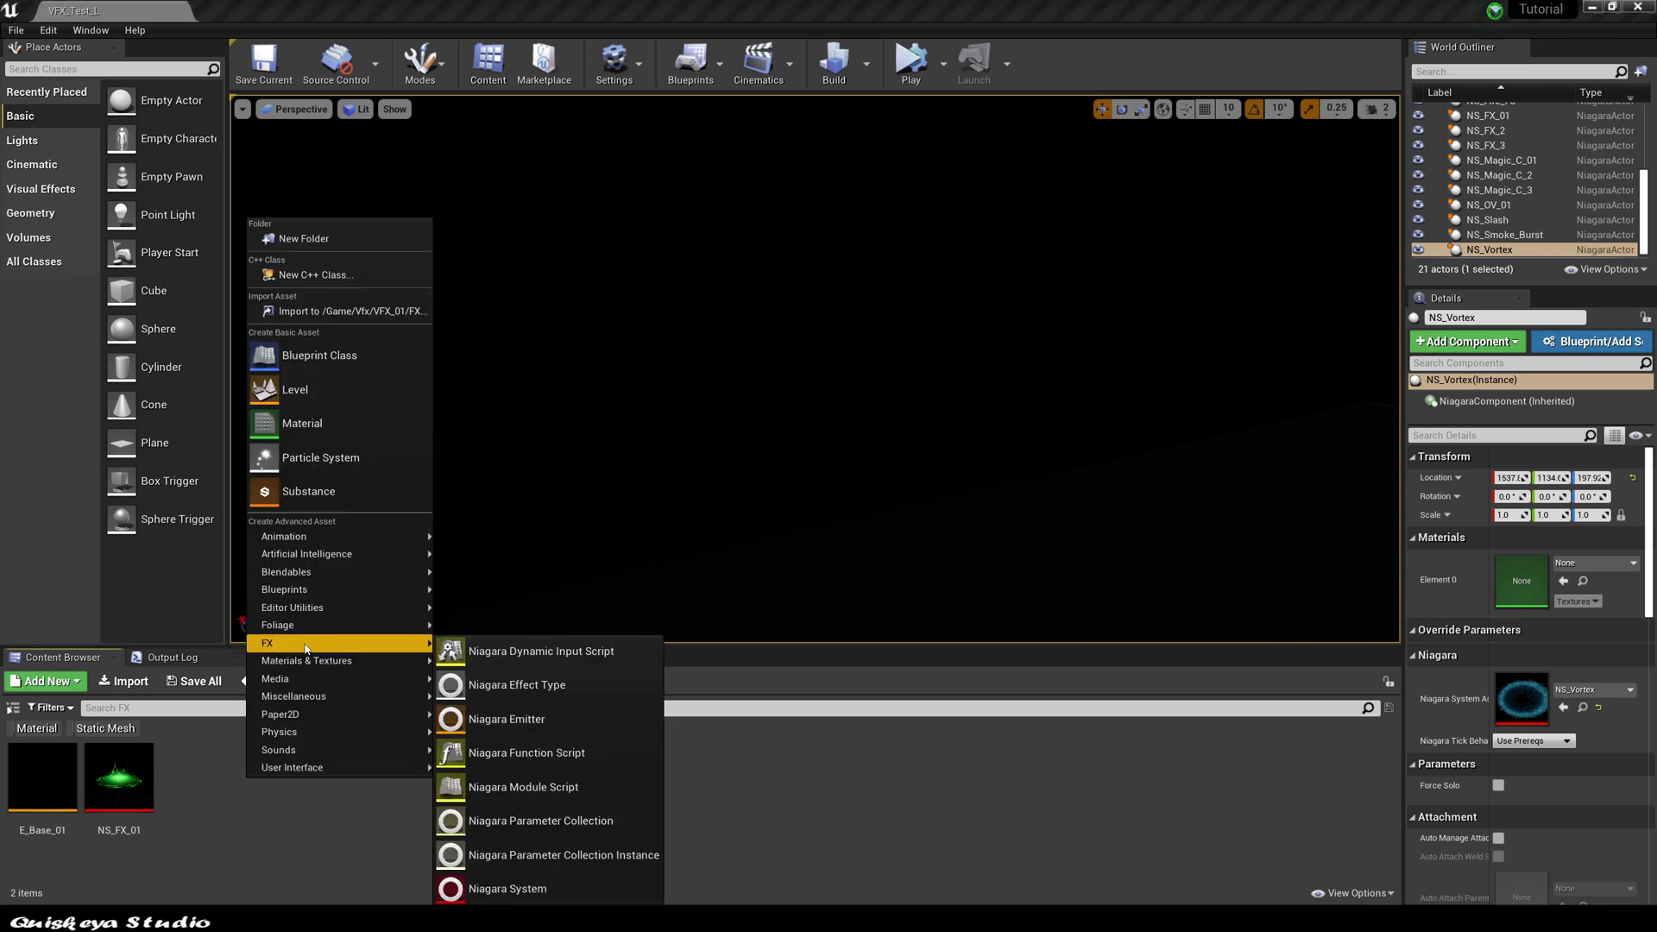
pyautogui.click(525, 890)
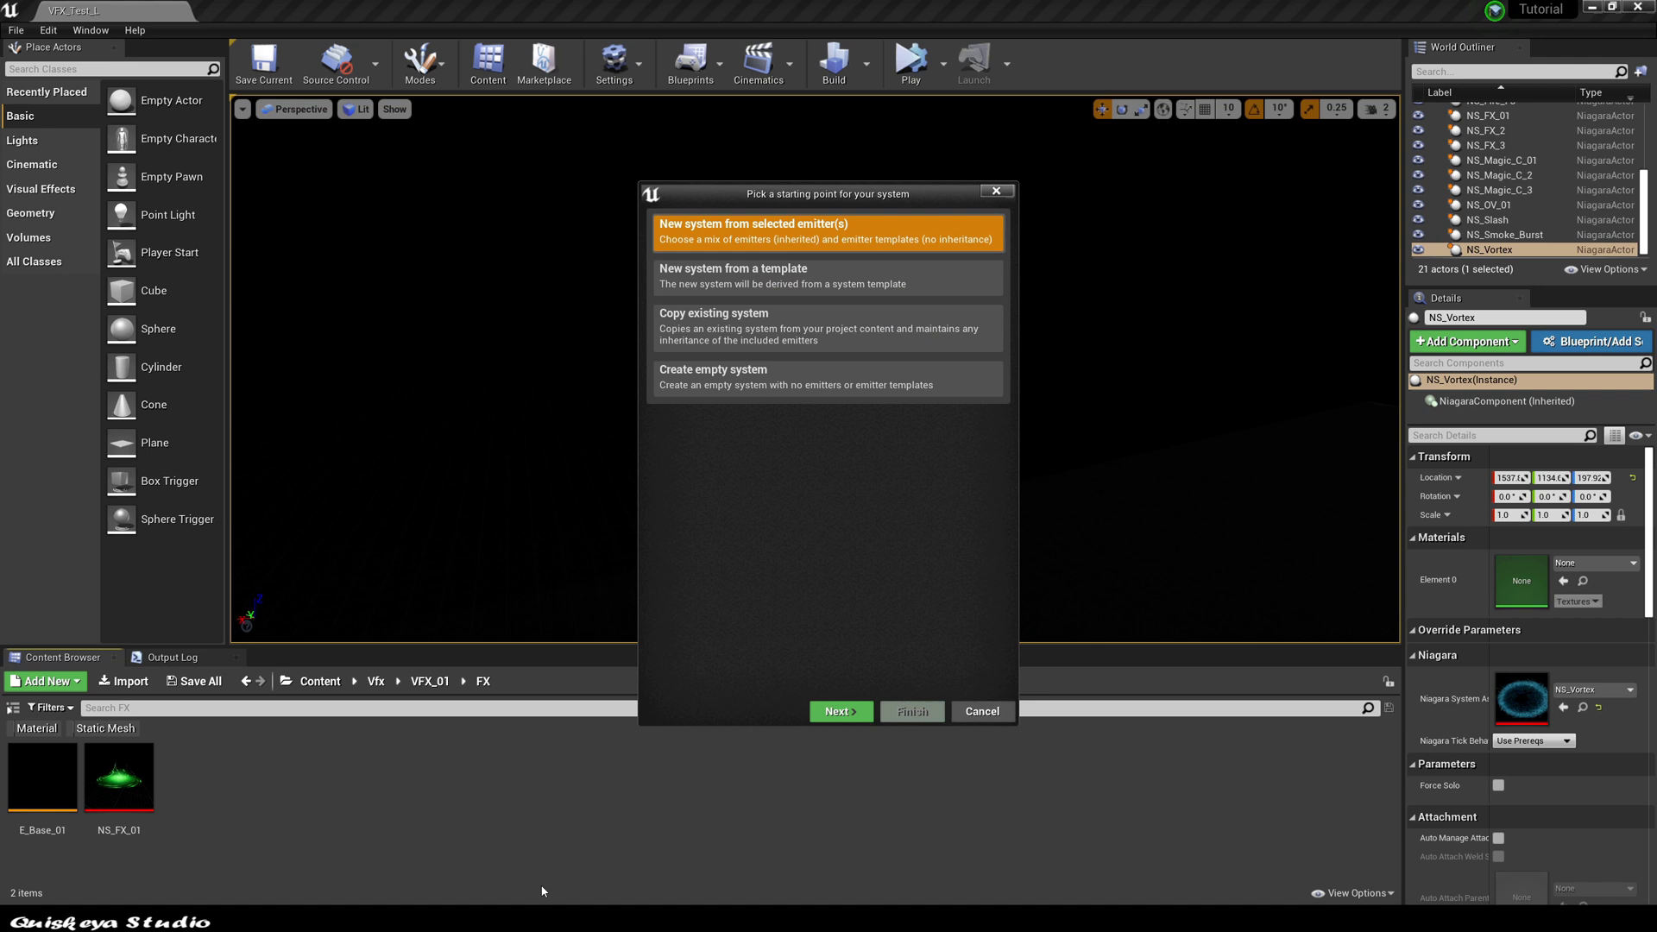
pyautogui.click(839, 711)
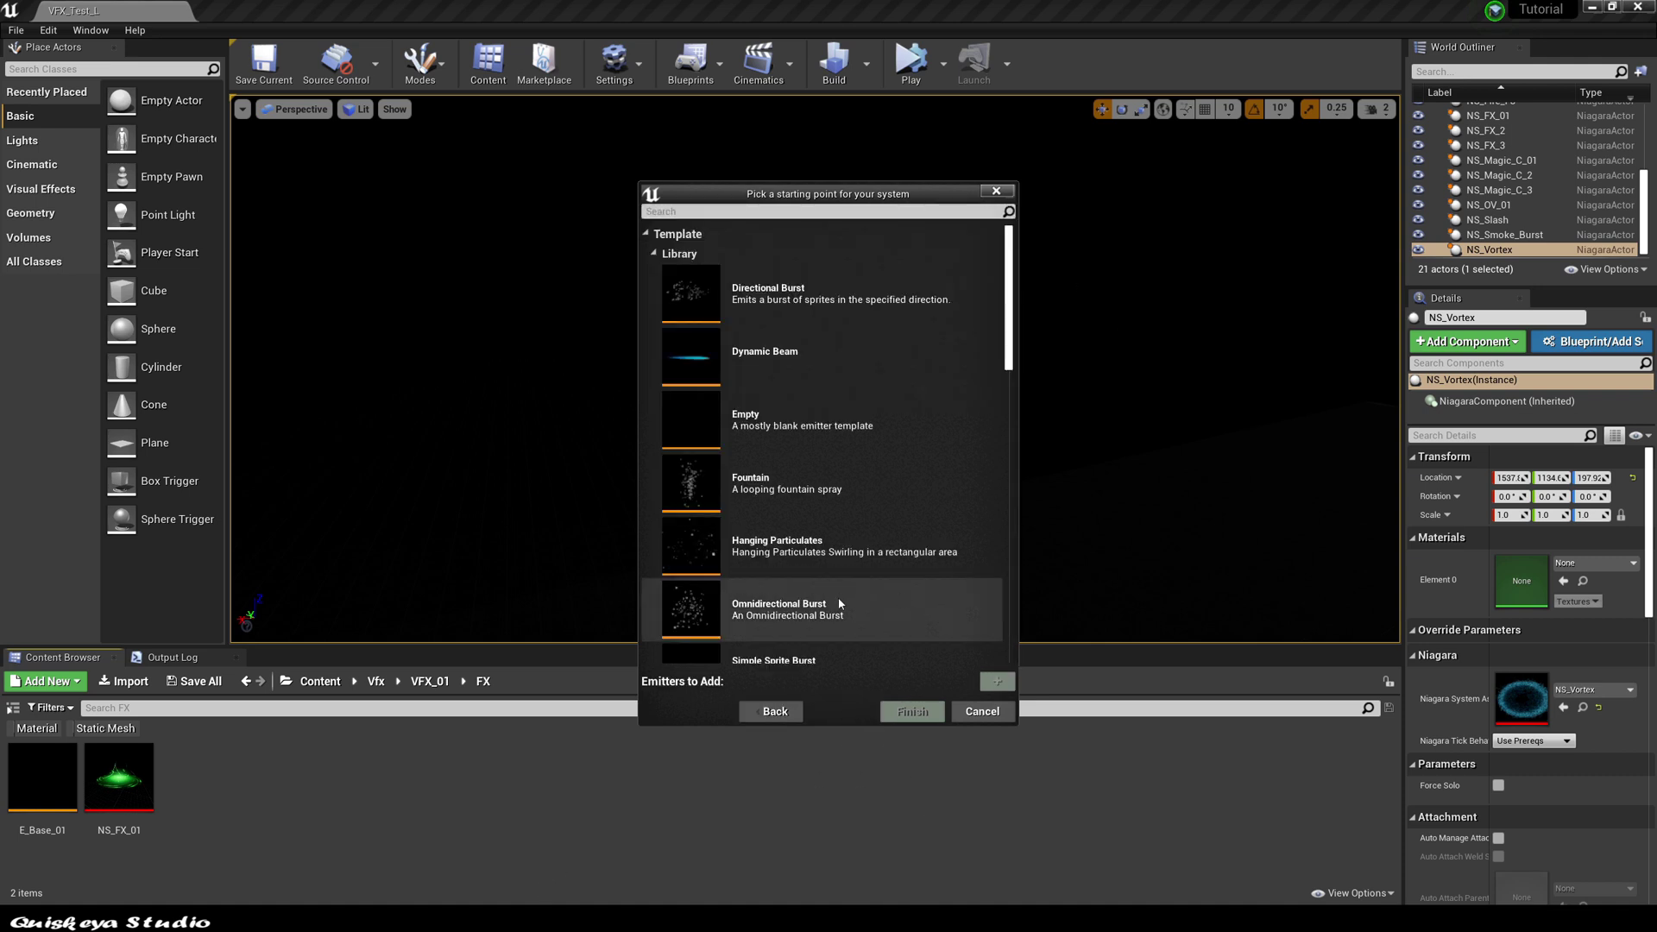
pyautogui.scroll(-1, 837, 598)
pyautogui.scroll(-2, 880, 613)
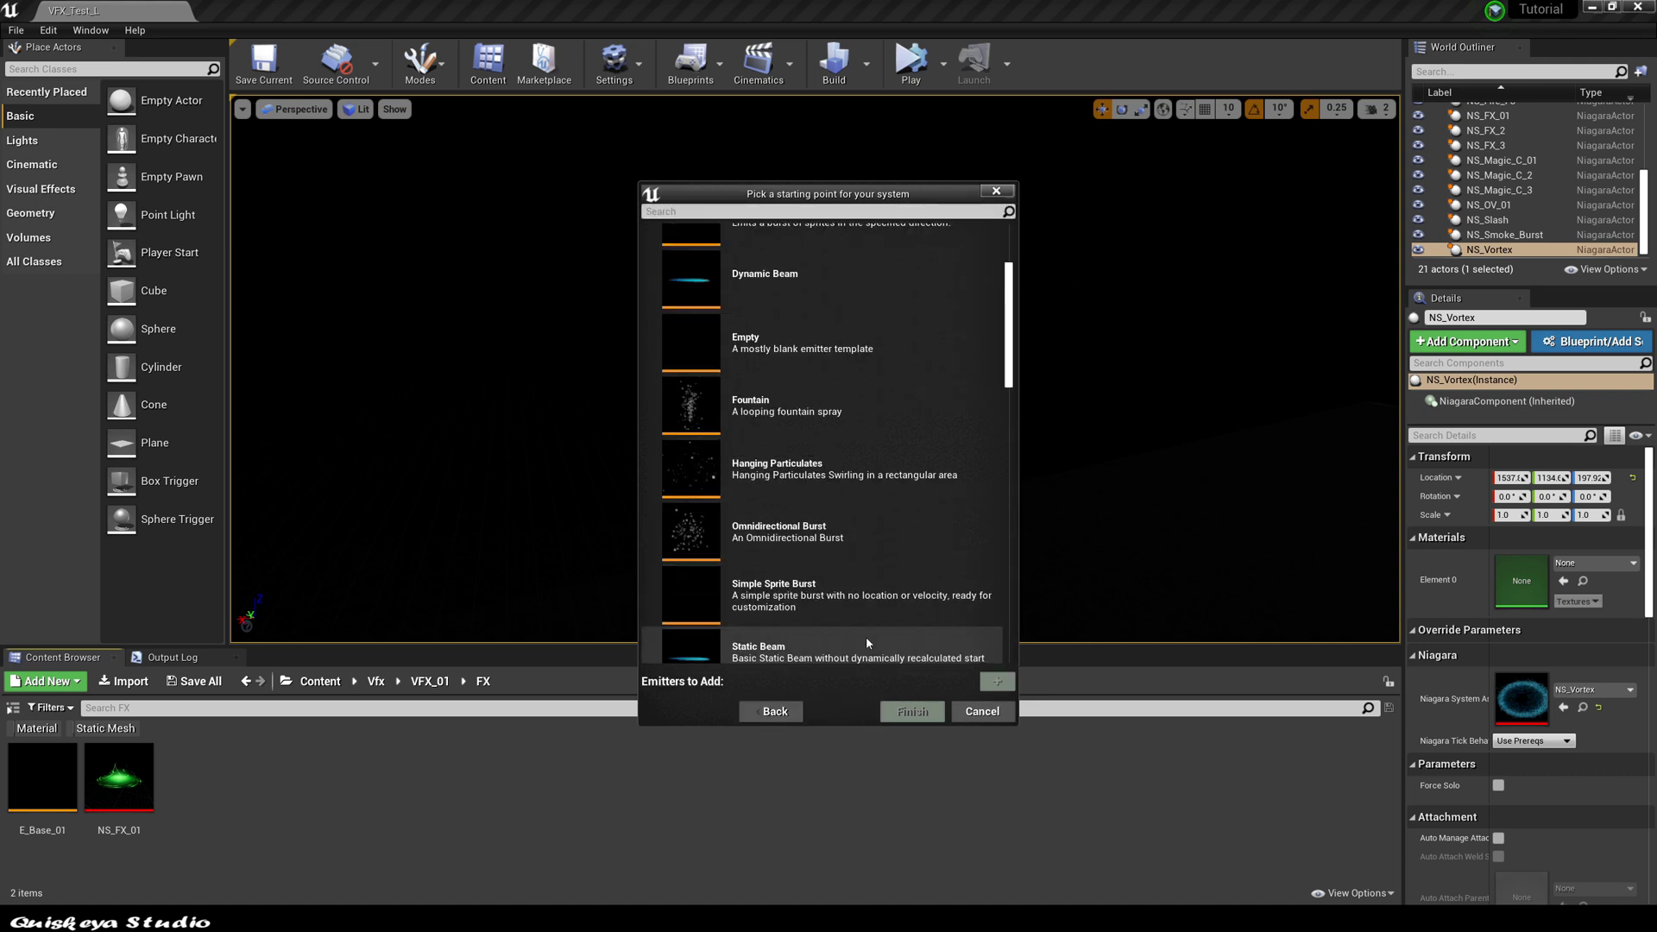
pyautogui.click(810, 596)
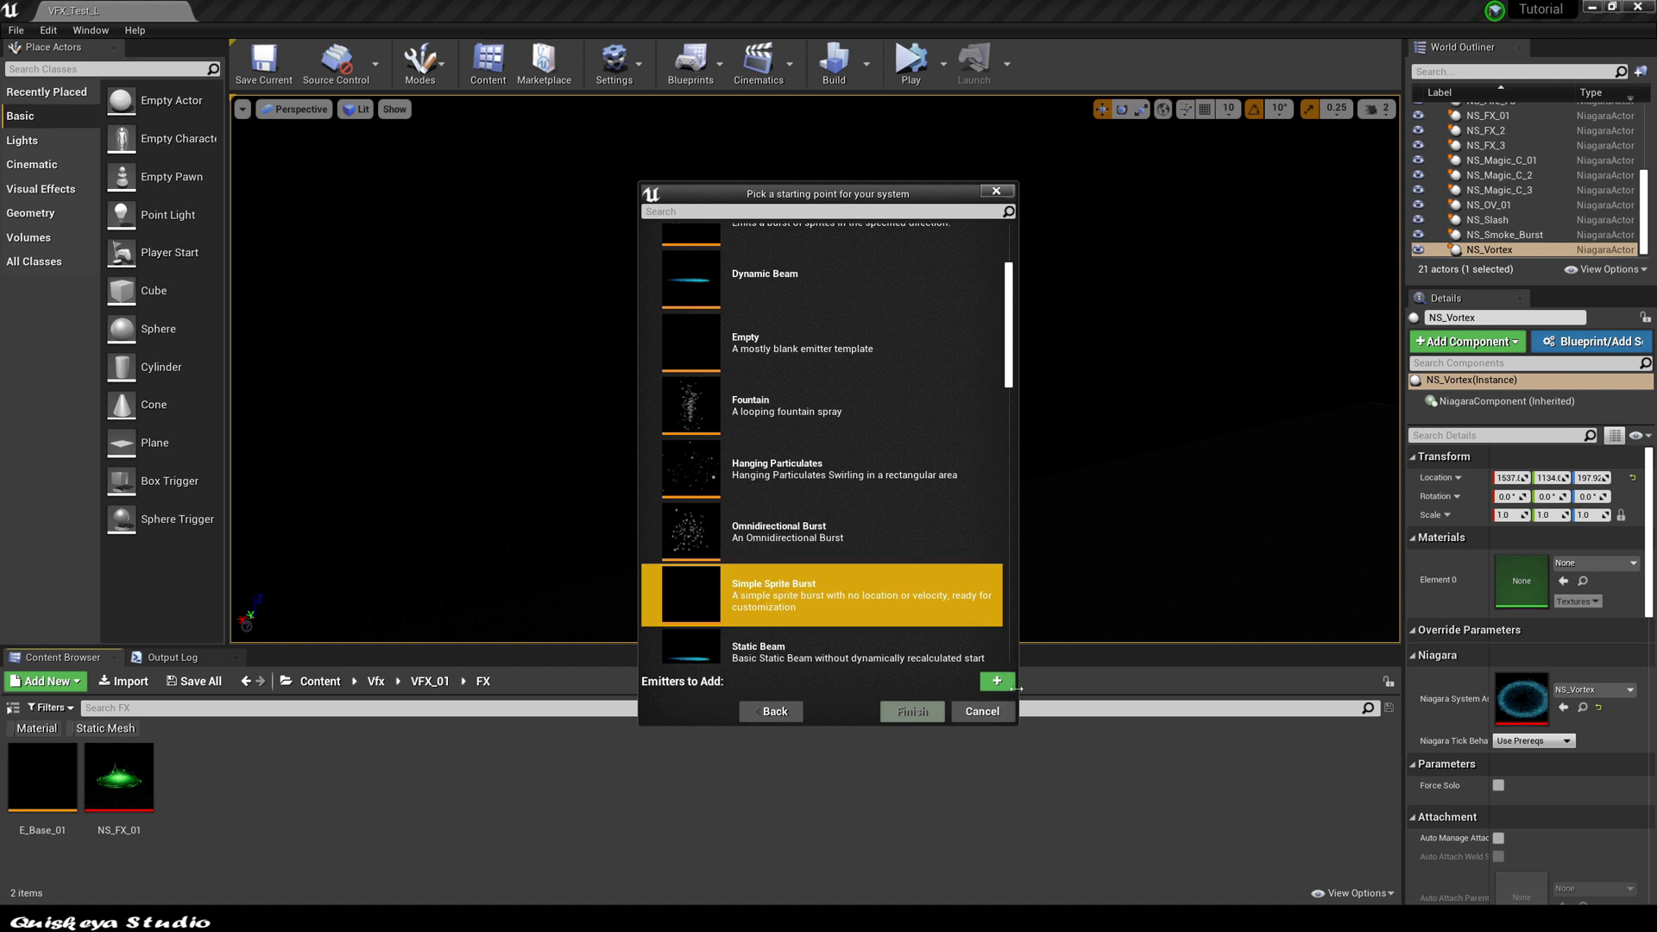
pyautogui.click(1007, 684)
pyautogui.click(912, 712)
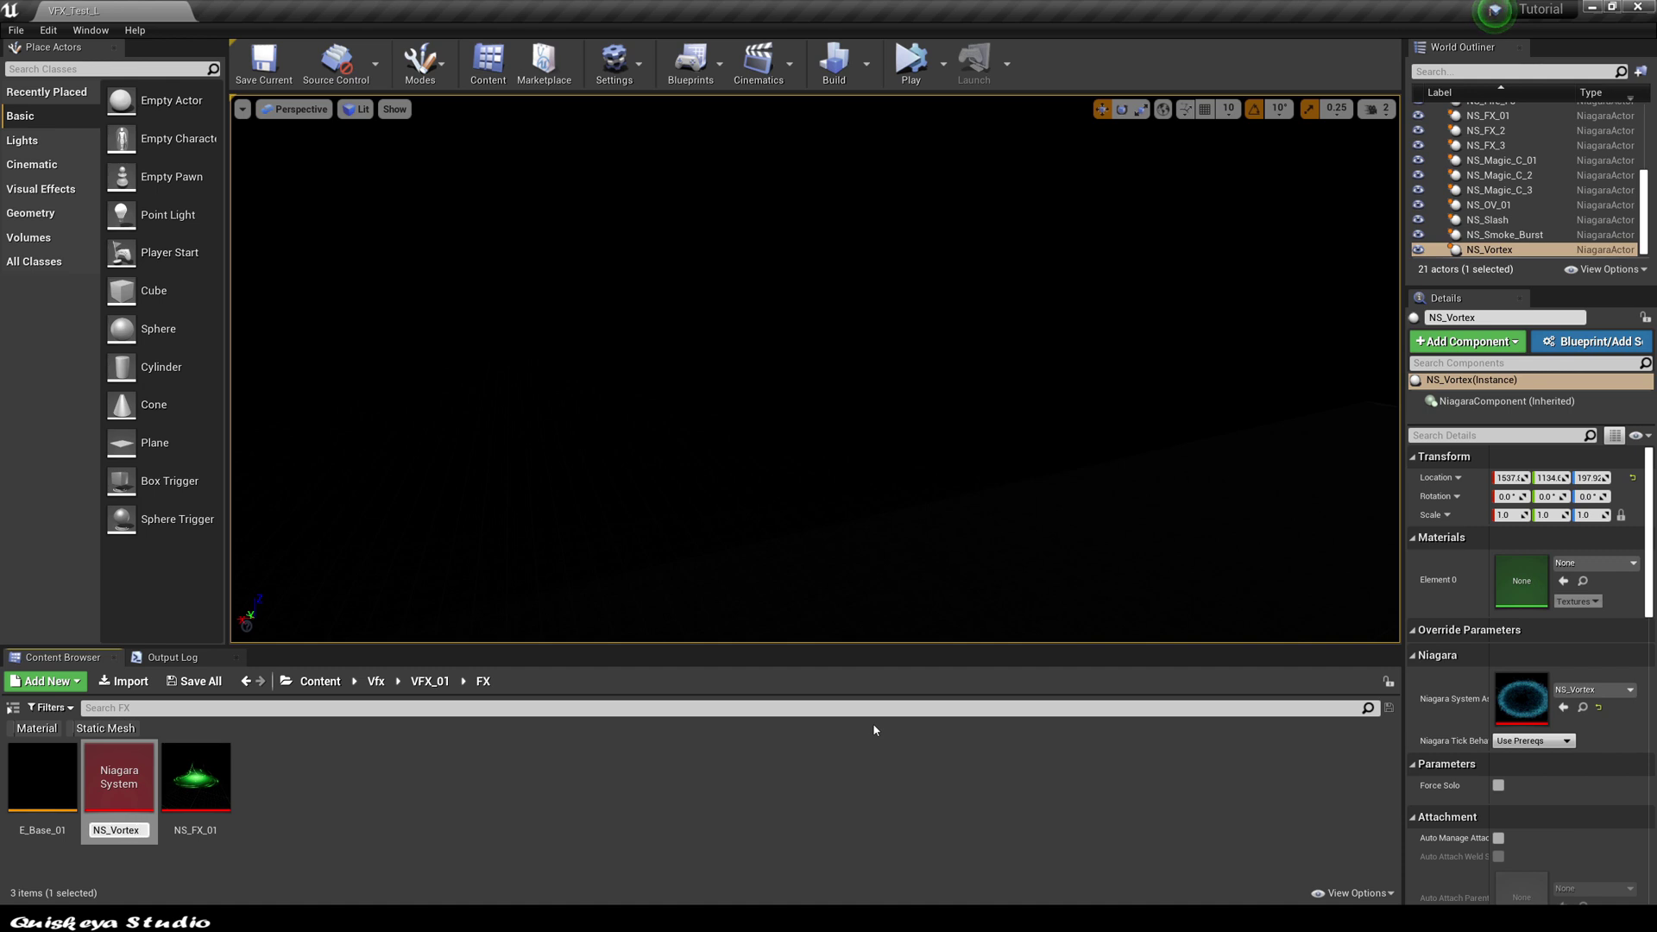
# Name the new Niagara system NS_Vortex and save it in its editor.
pyautogui.write('NS_Vortex')
pyautogui.press('Return')
pyautogui.click(296, 800)
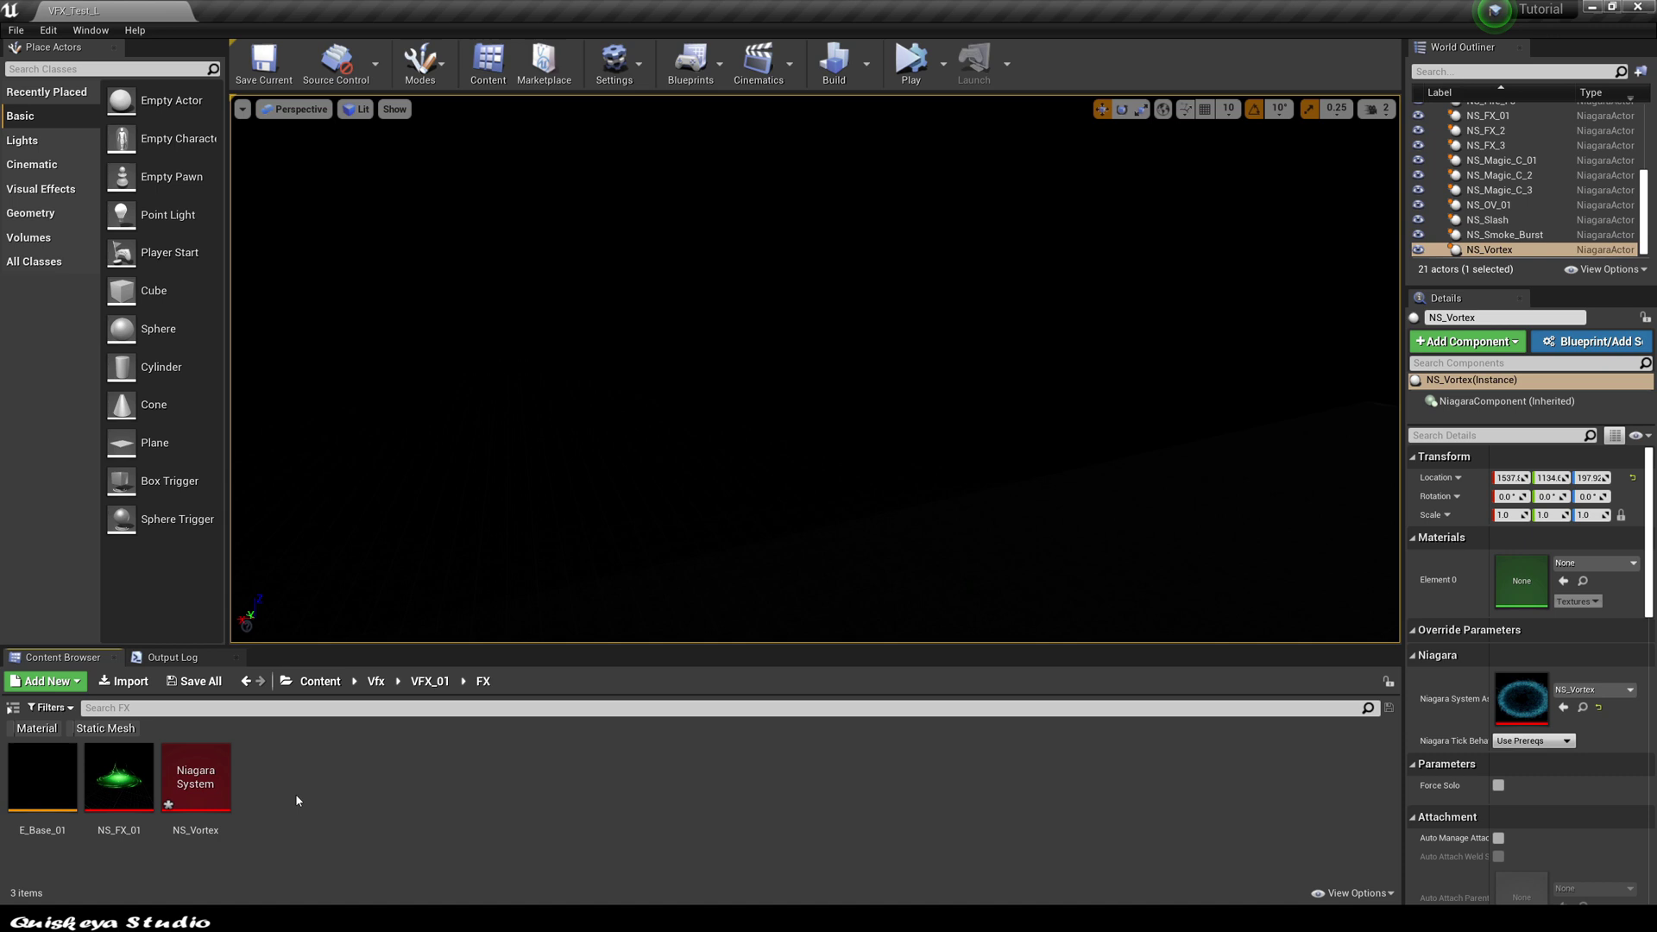
pyautogui.doubleClick(195, 779)
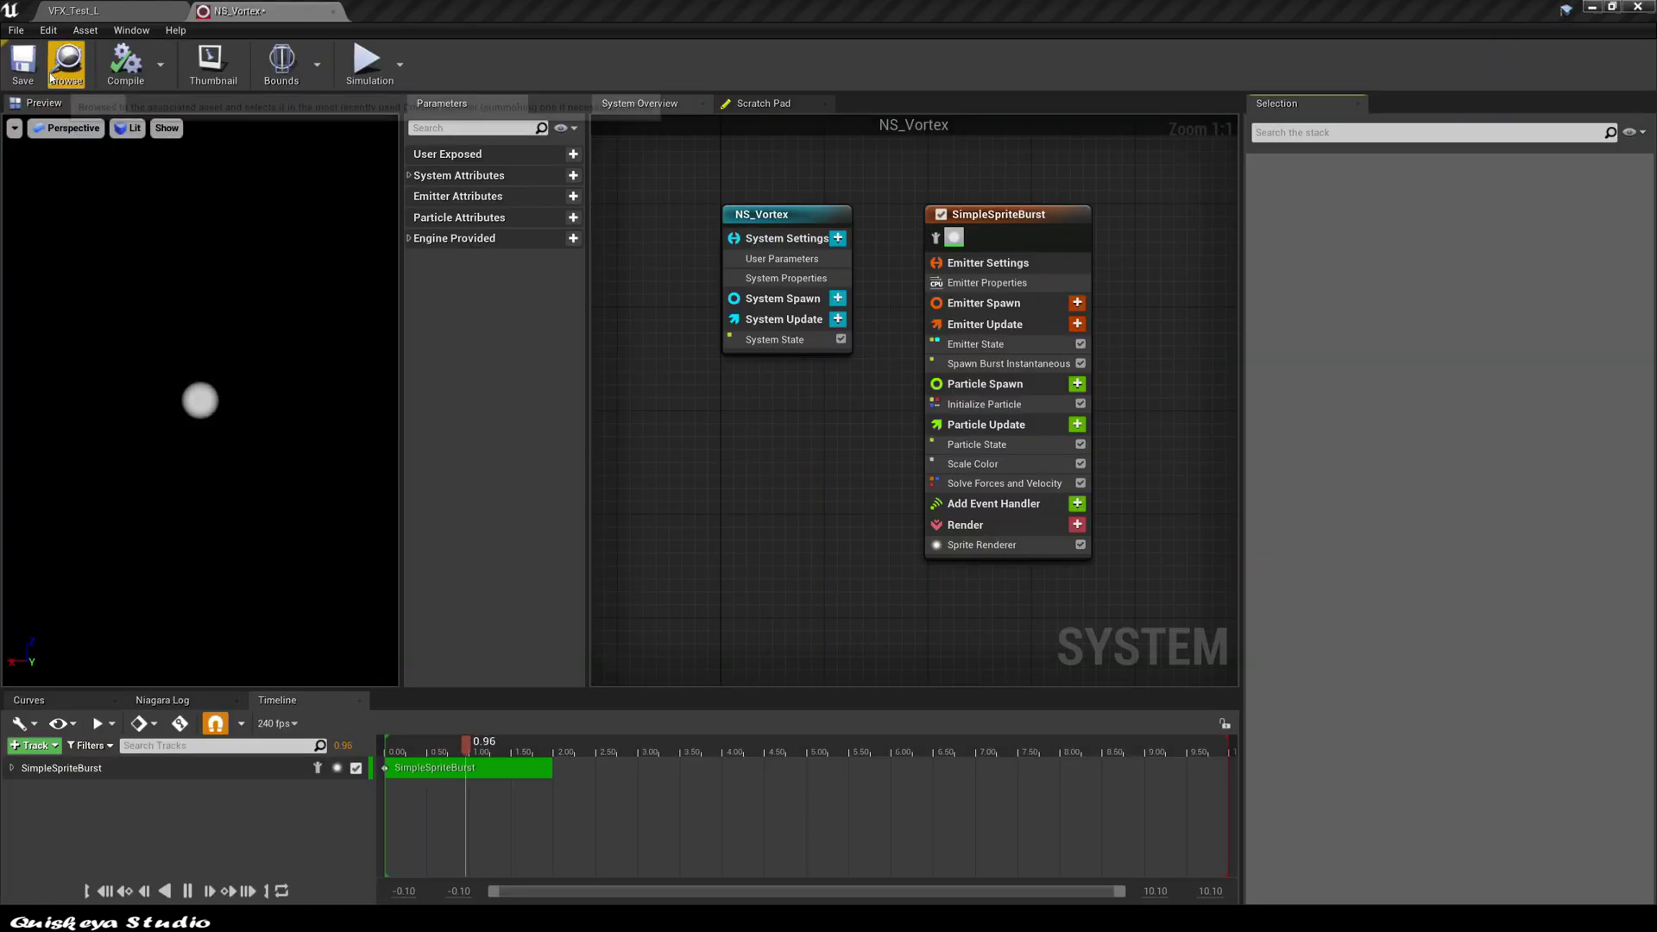
pyautogui.click(26, 65)
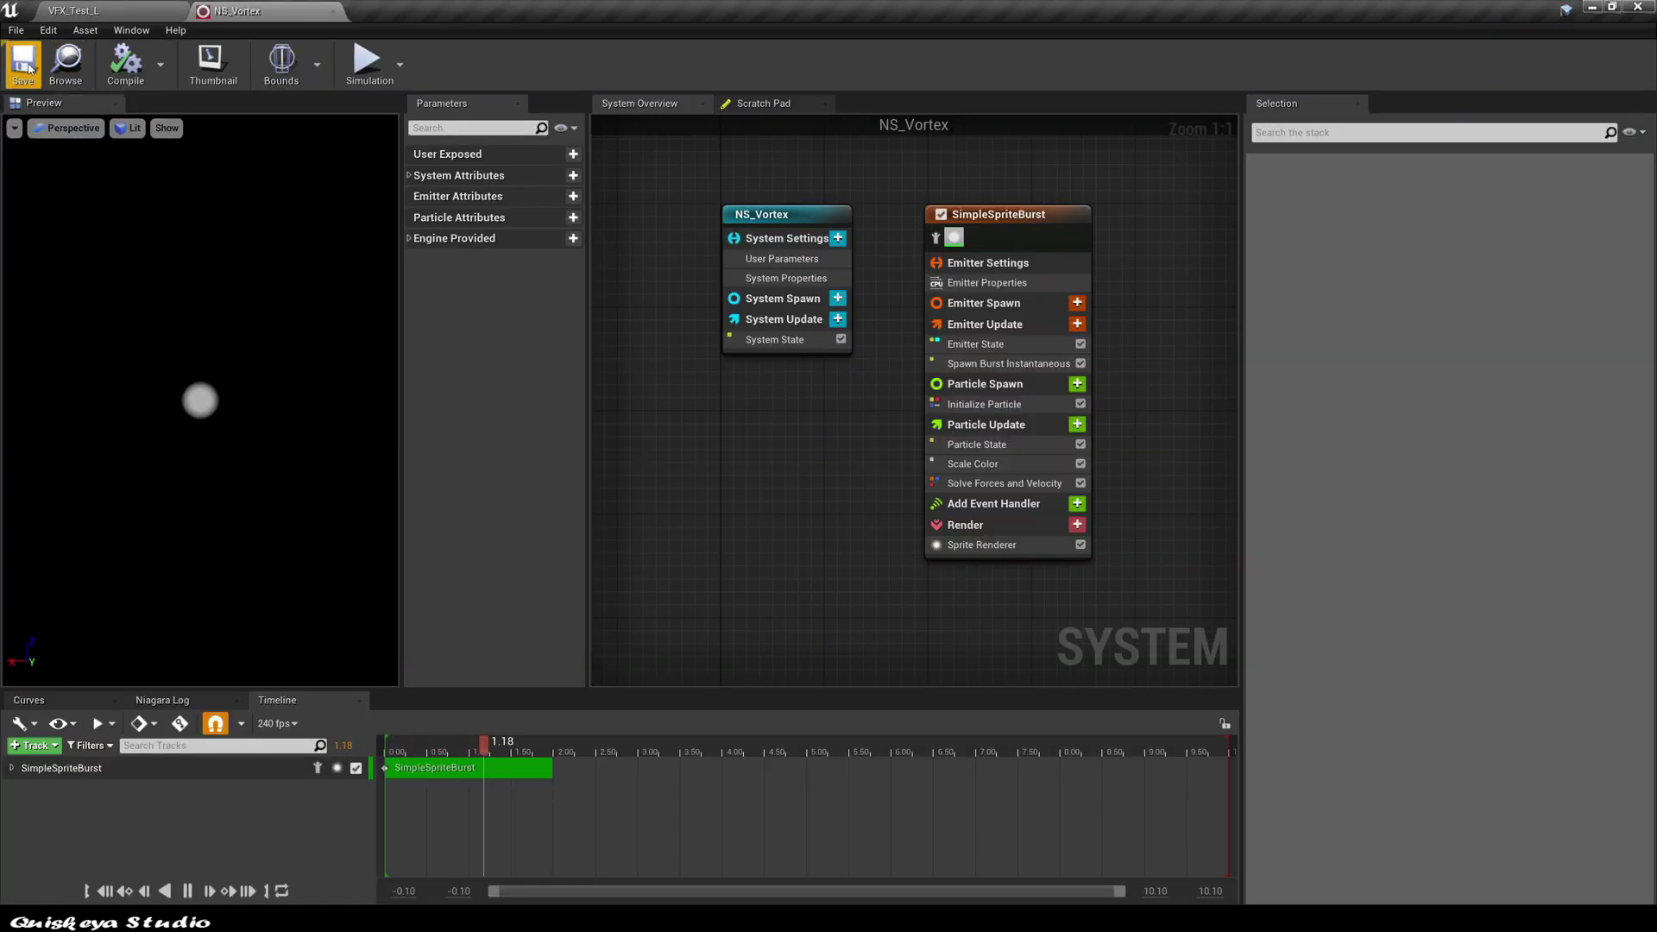
# Set the SimpleSpriteBurst emitter's Sim Target to GPUCompute Sim with Fixed Bounds enabled, and save the system.
pyautogui.moveTo(839, 432); pyautogui.dragTo(725, 450, button='right')
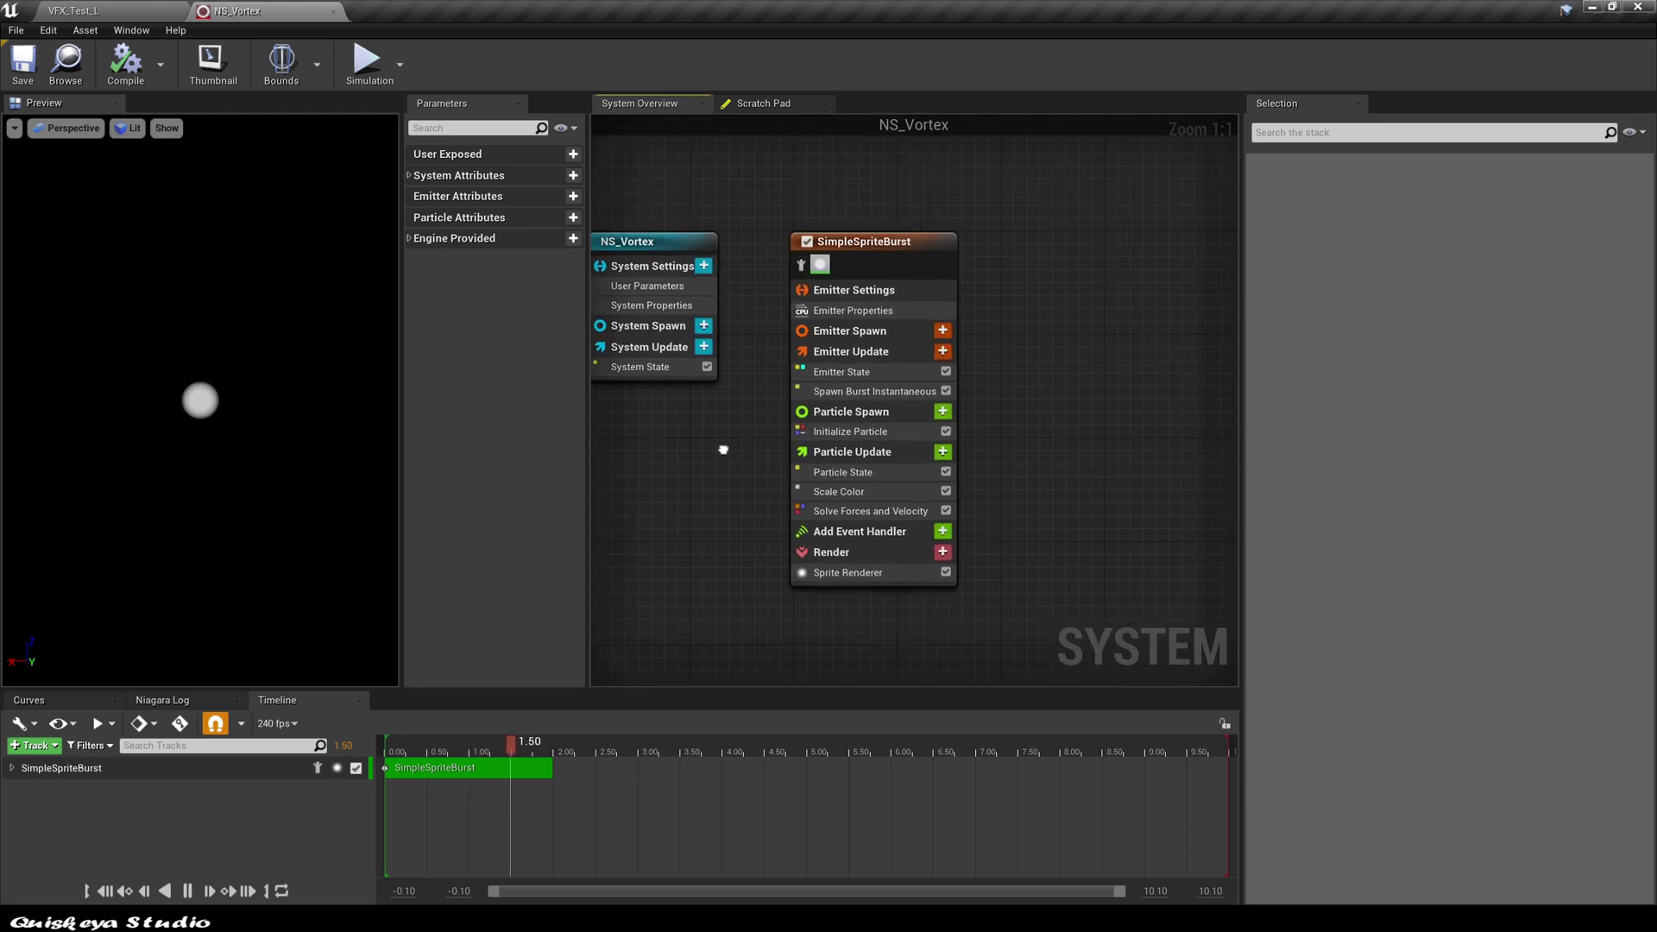
pyautogui.click(879, 312)
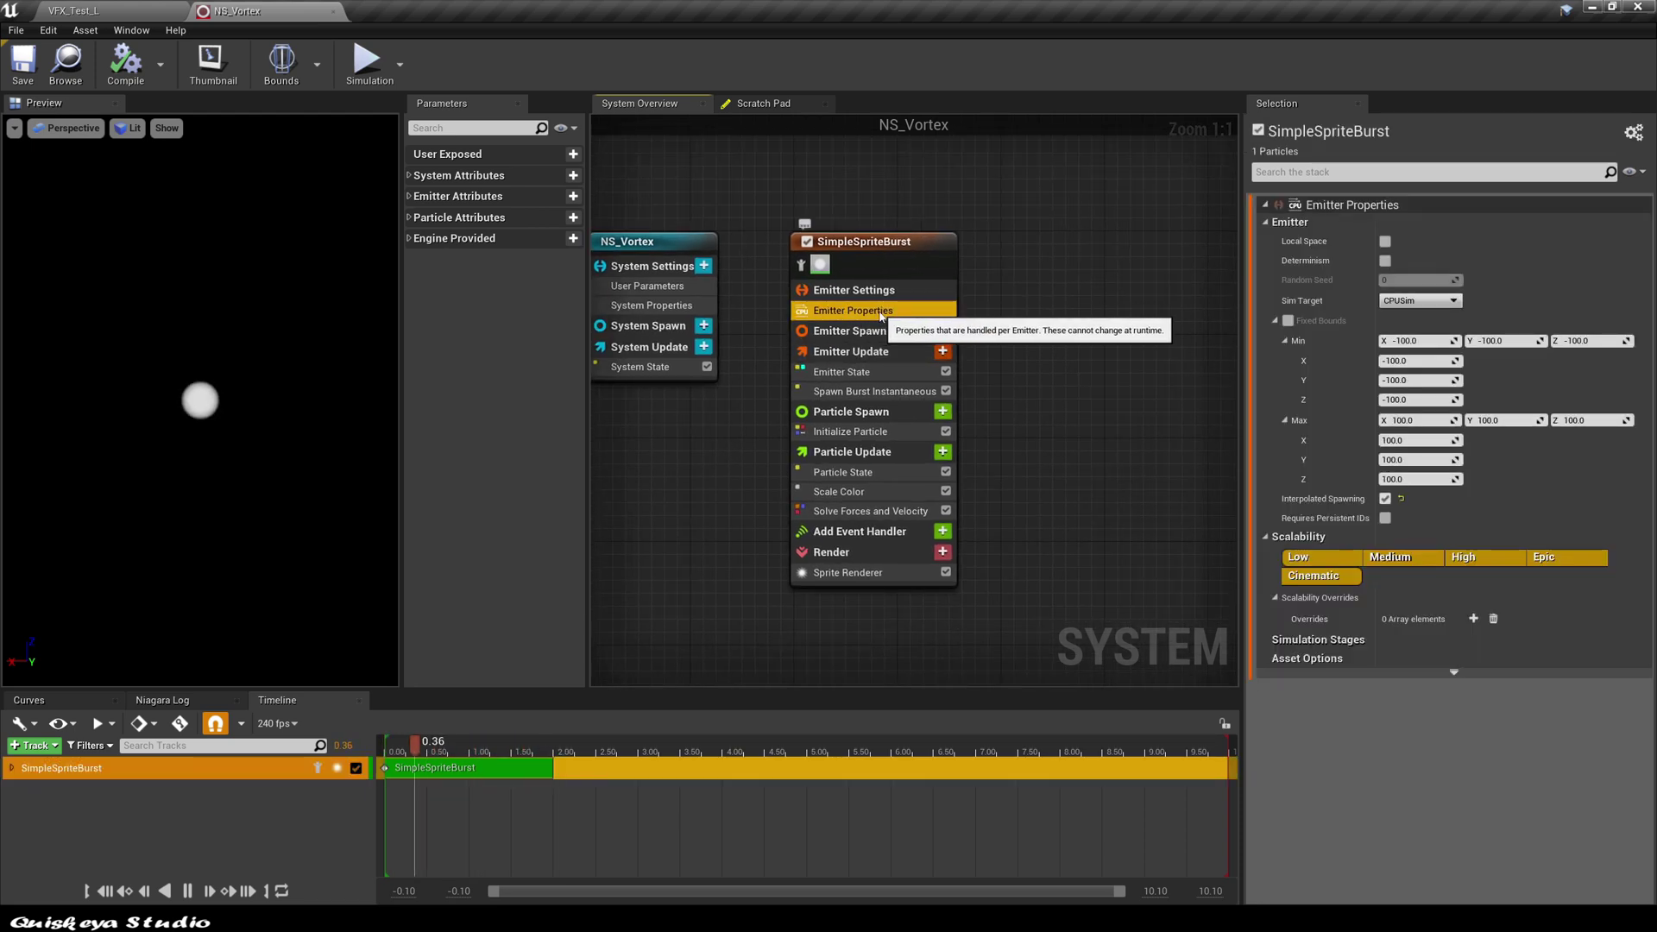
pyautogui.click(1453, 301)
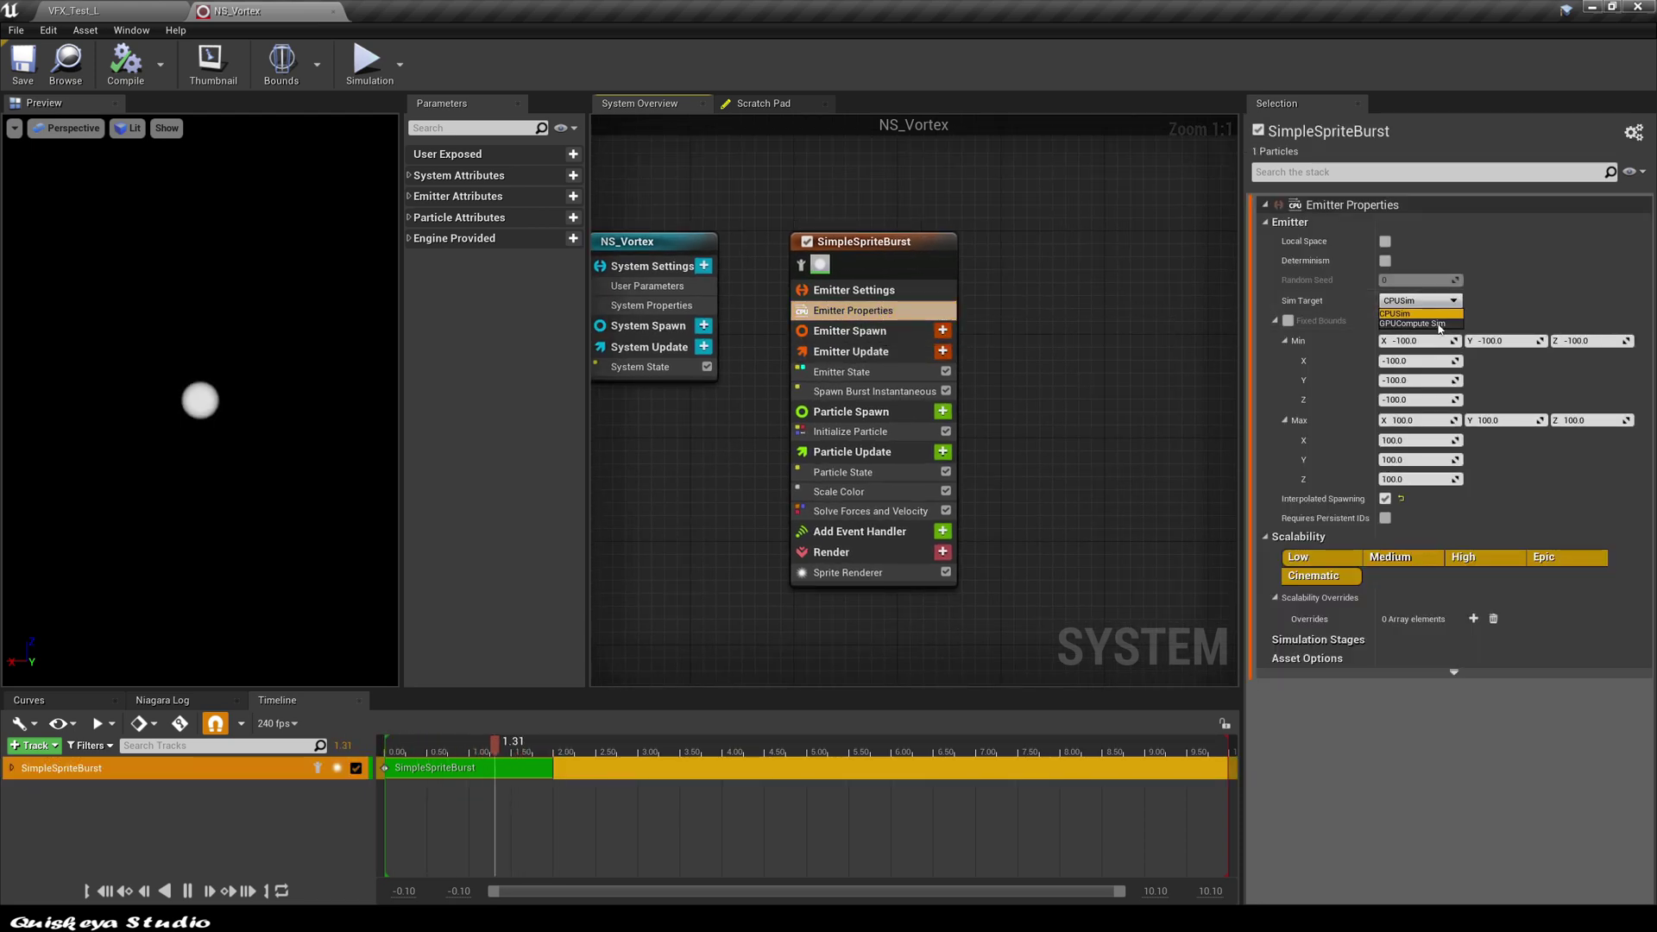
pyautogui.click(1437, 324)
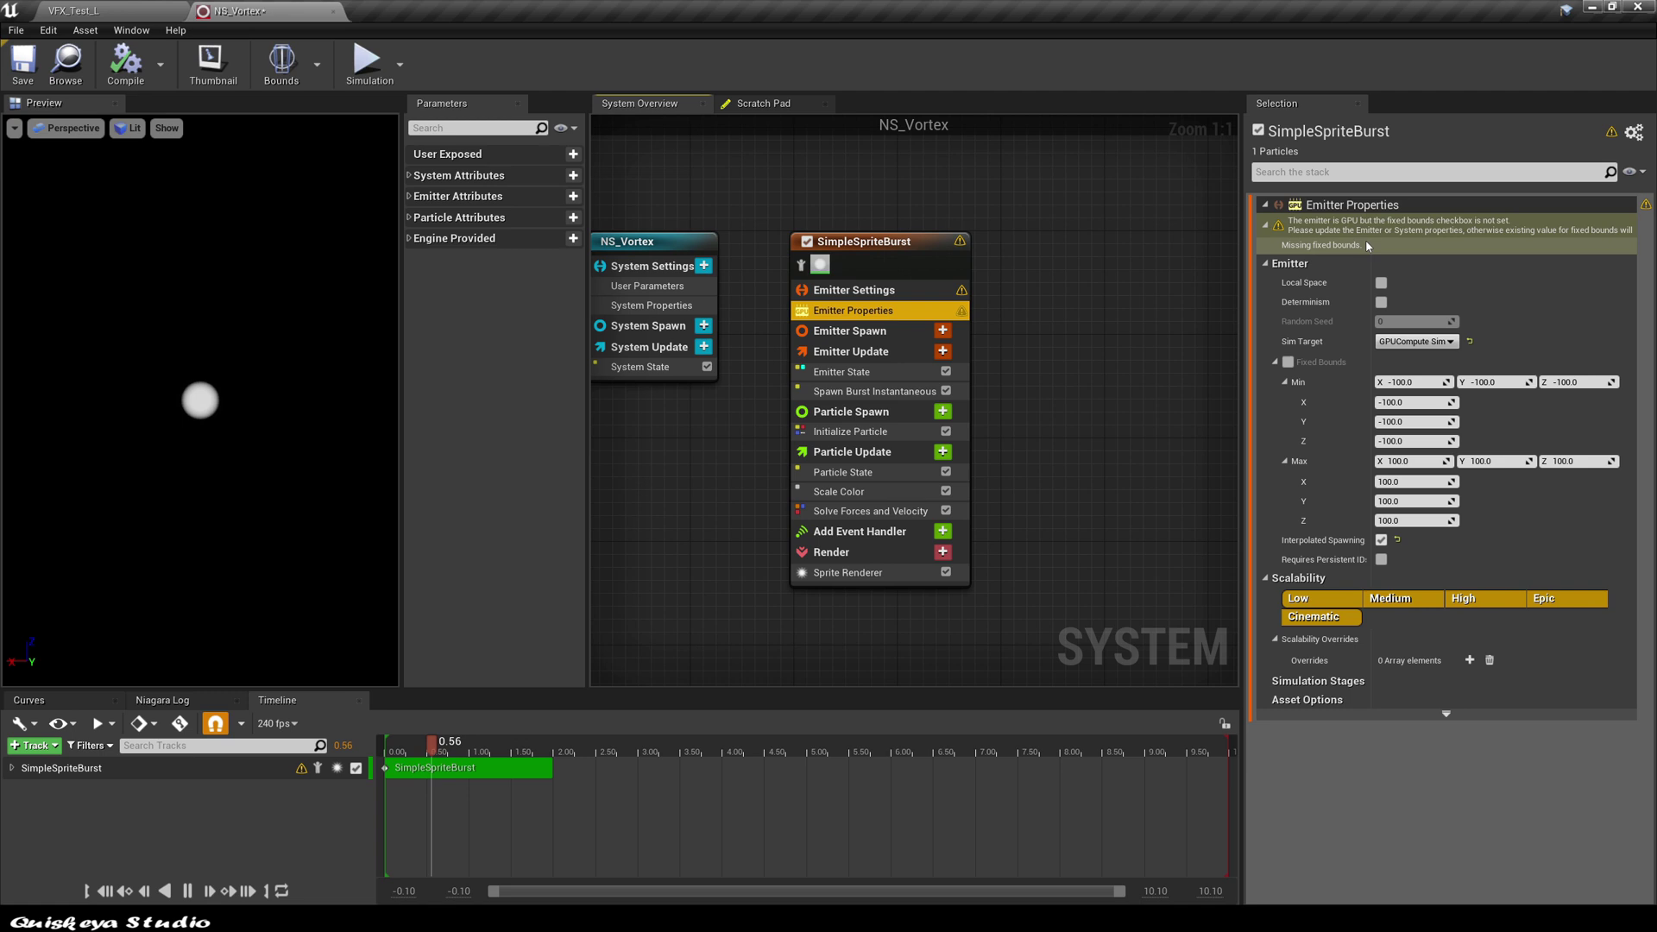
pyautogui.click(1288, 362)
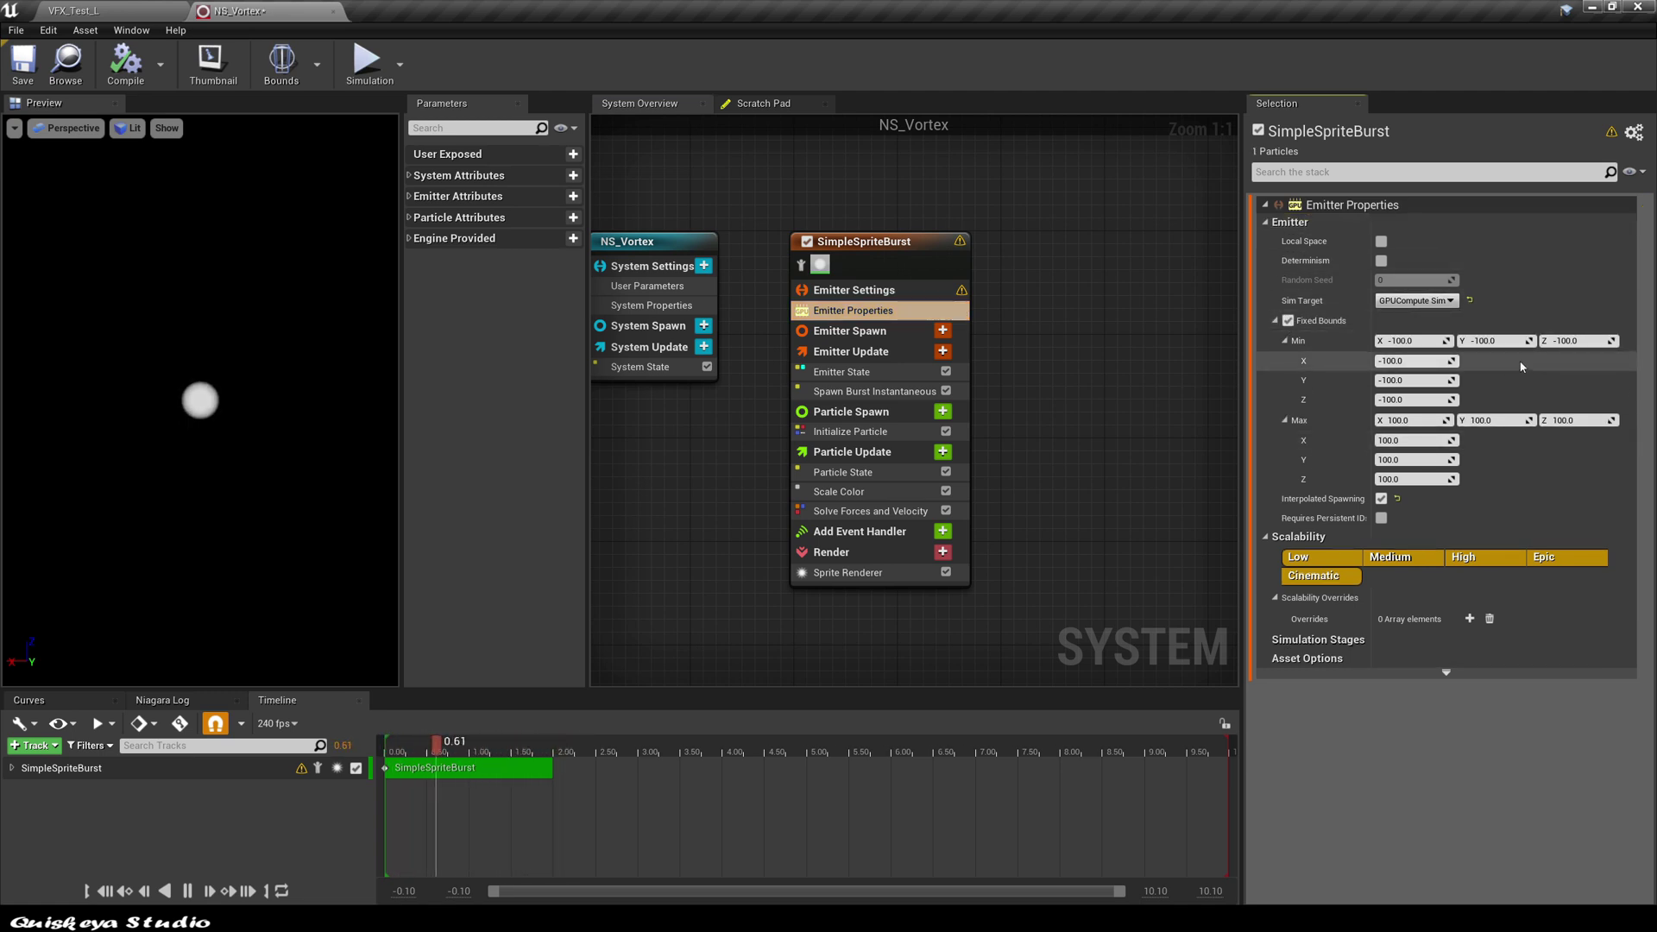
pyautogui.click(23, 69)
# Set the Emitter State's Loop Behavior to Infinite and its Loop Duration to 5.
pyautogui.click(873, 390)
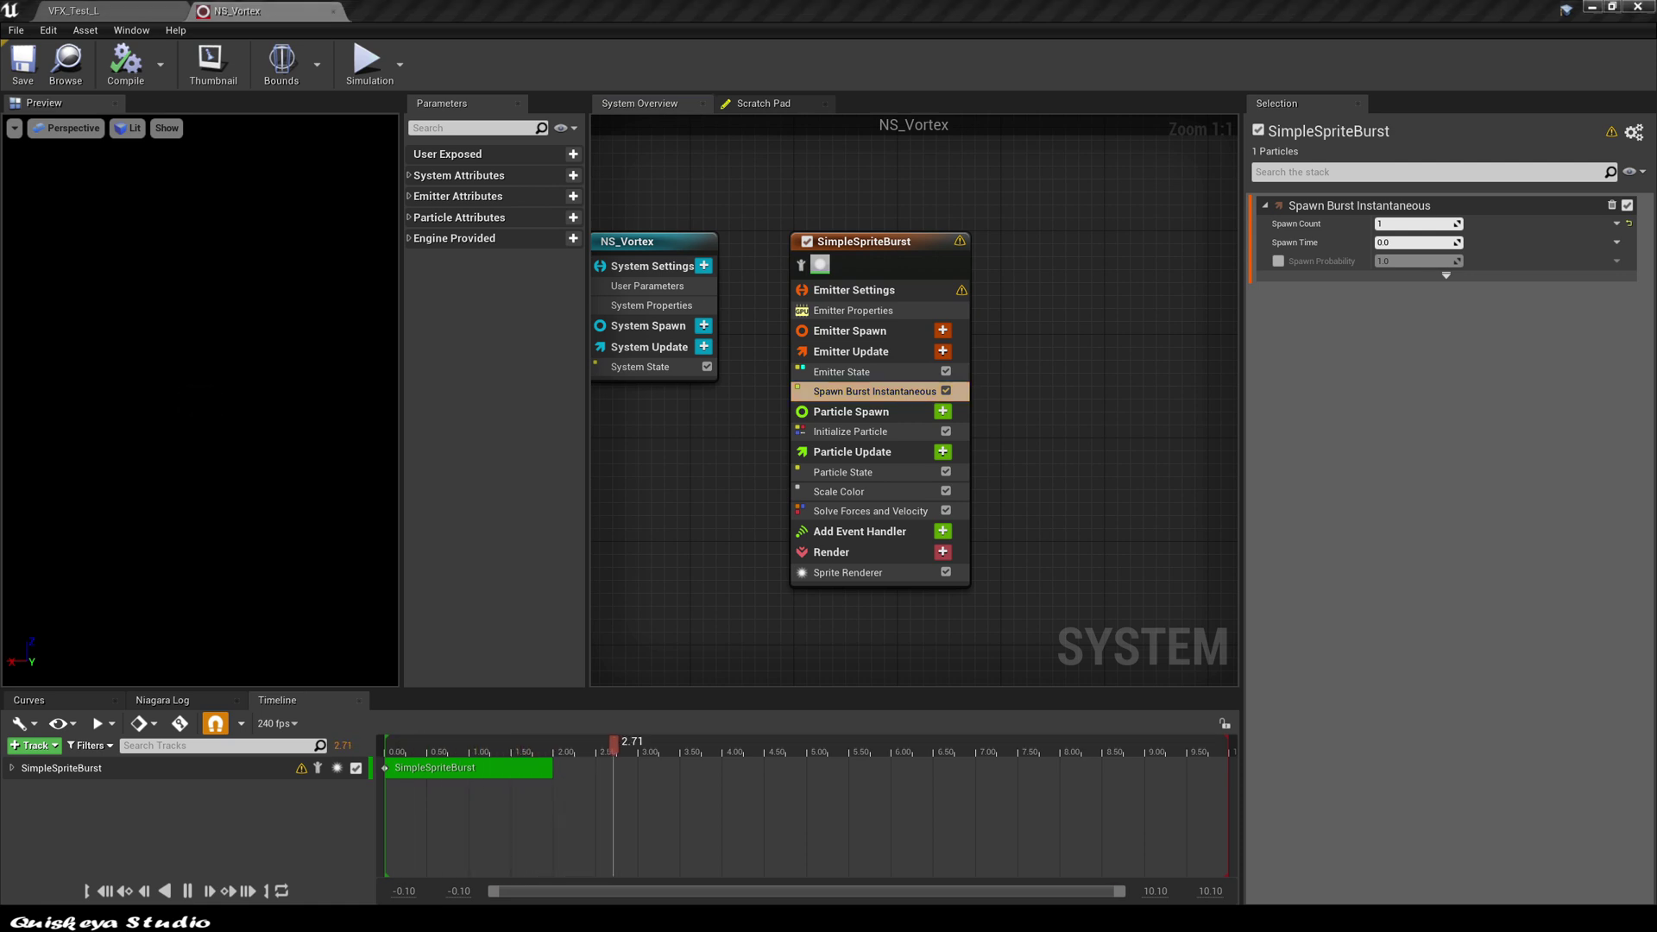
pyautogui.click(841, 371)
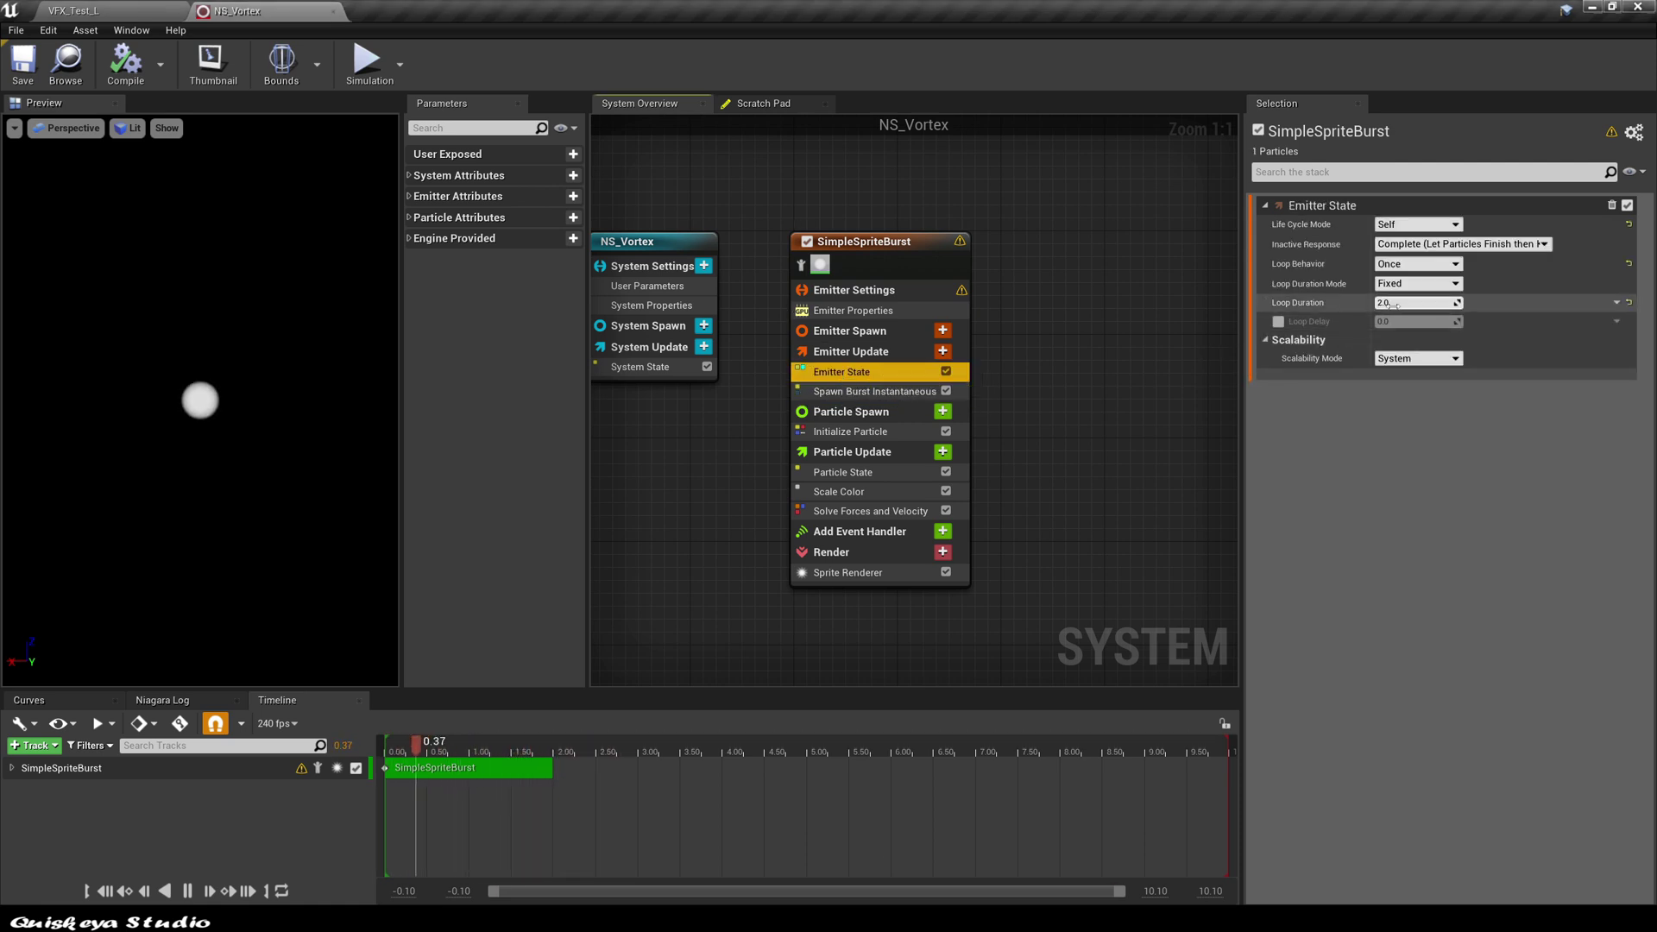
pyautogui.click(1416, 264)
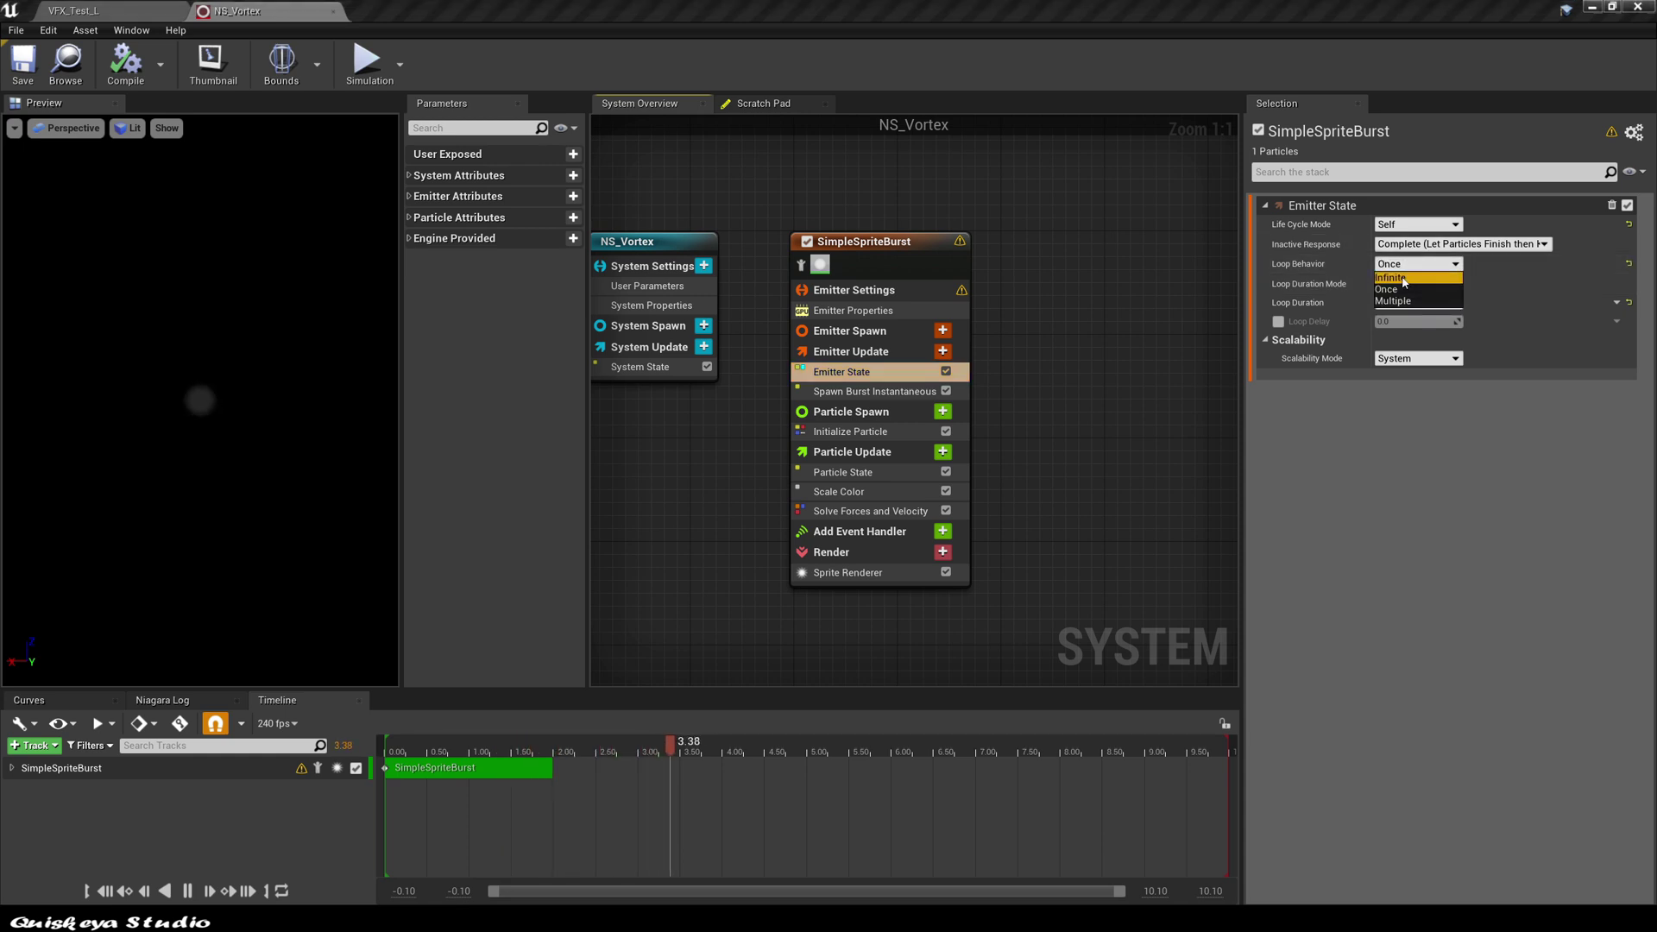
pyautogui.click(1406, 280)
pyautogui.click(1406, 282)
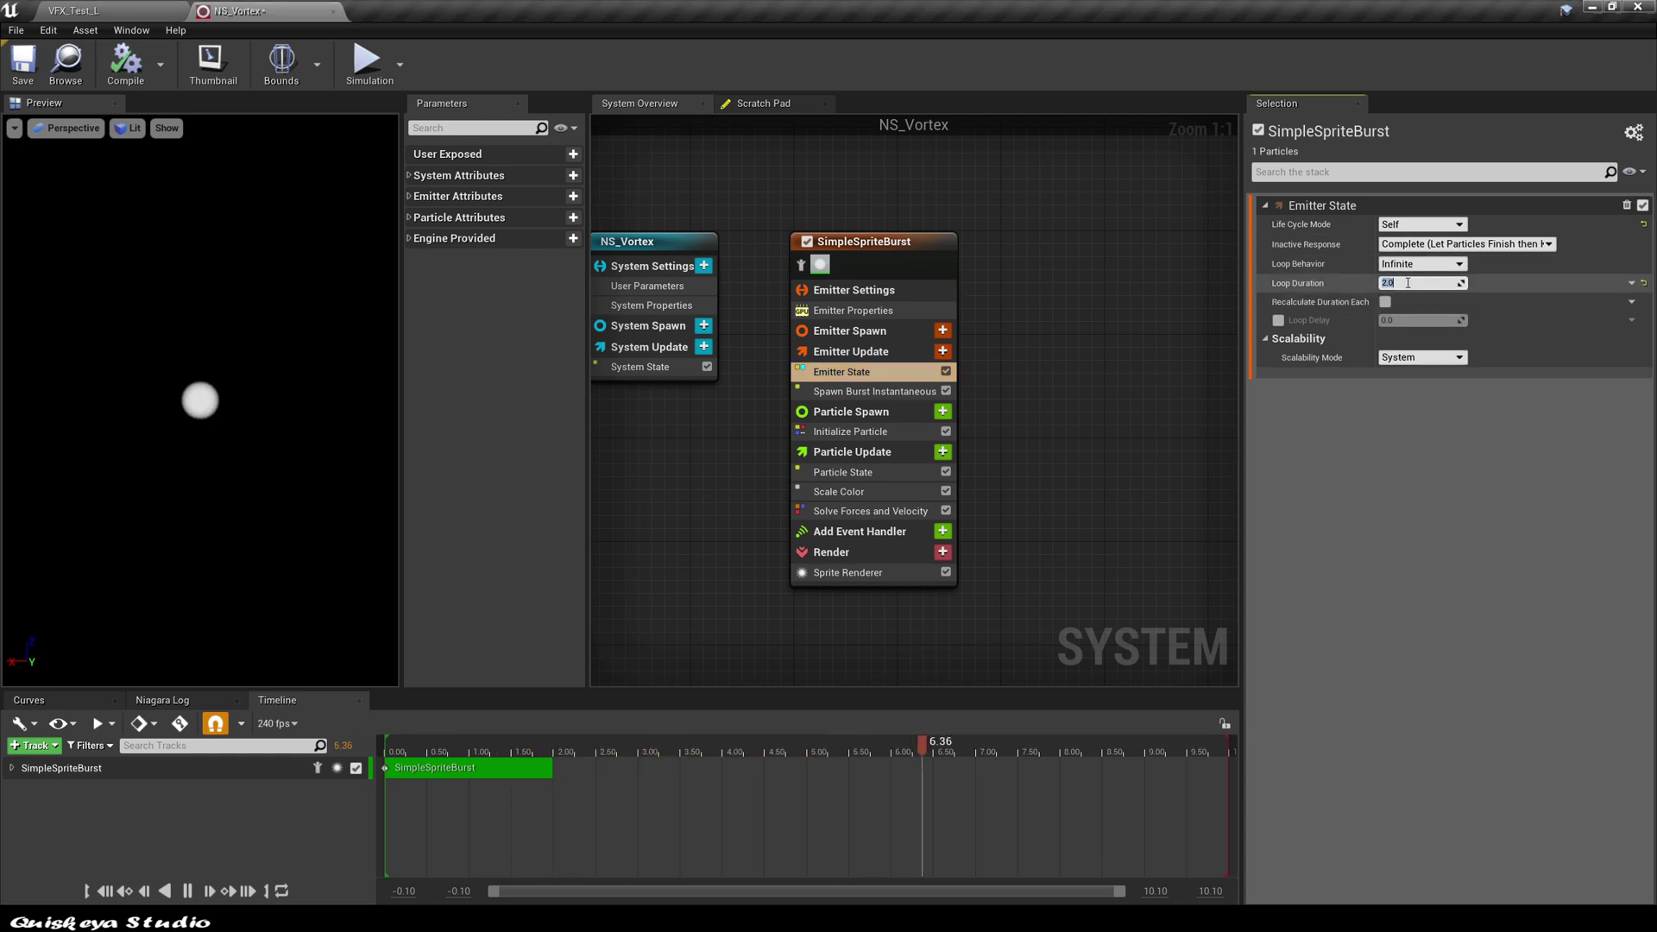
pyautogui.write('5')
pyautogui.press('Return')
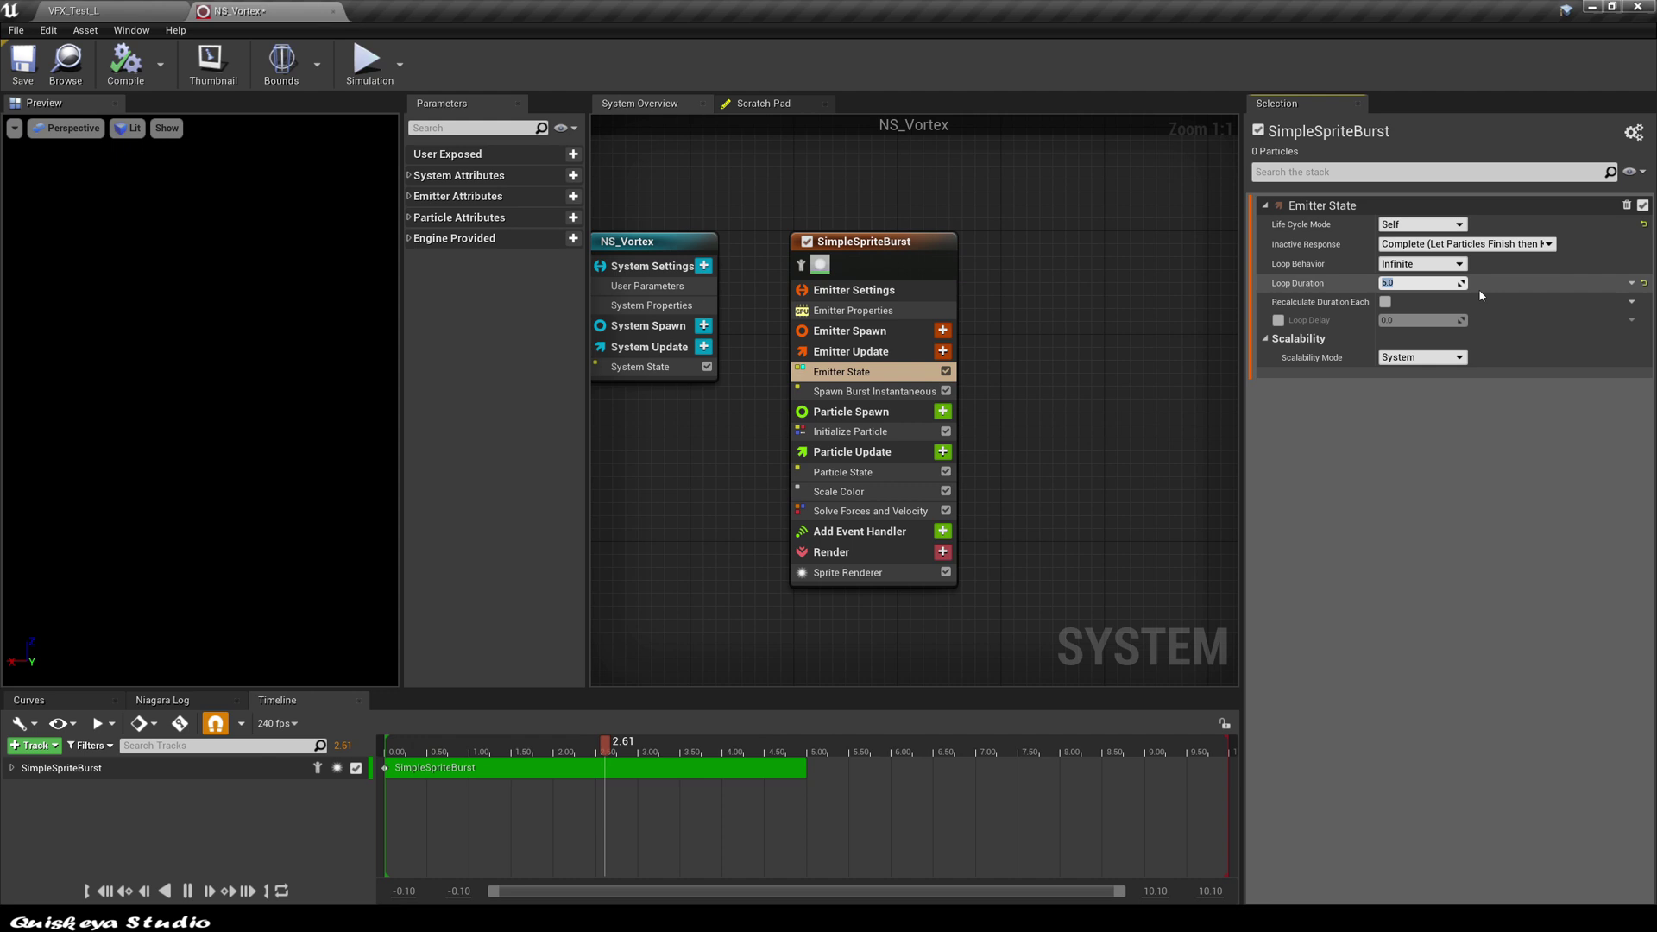
# Replace the Spawn Burst Instantaneous module with a Spawn Rate module in the emitter's Emitter Update group.
pyautogui.click(874, 391)
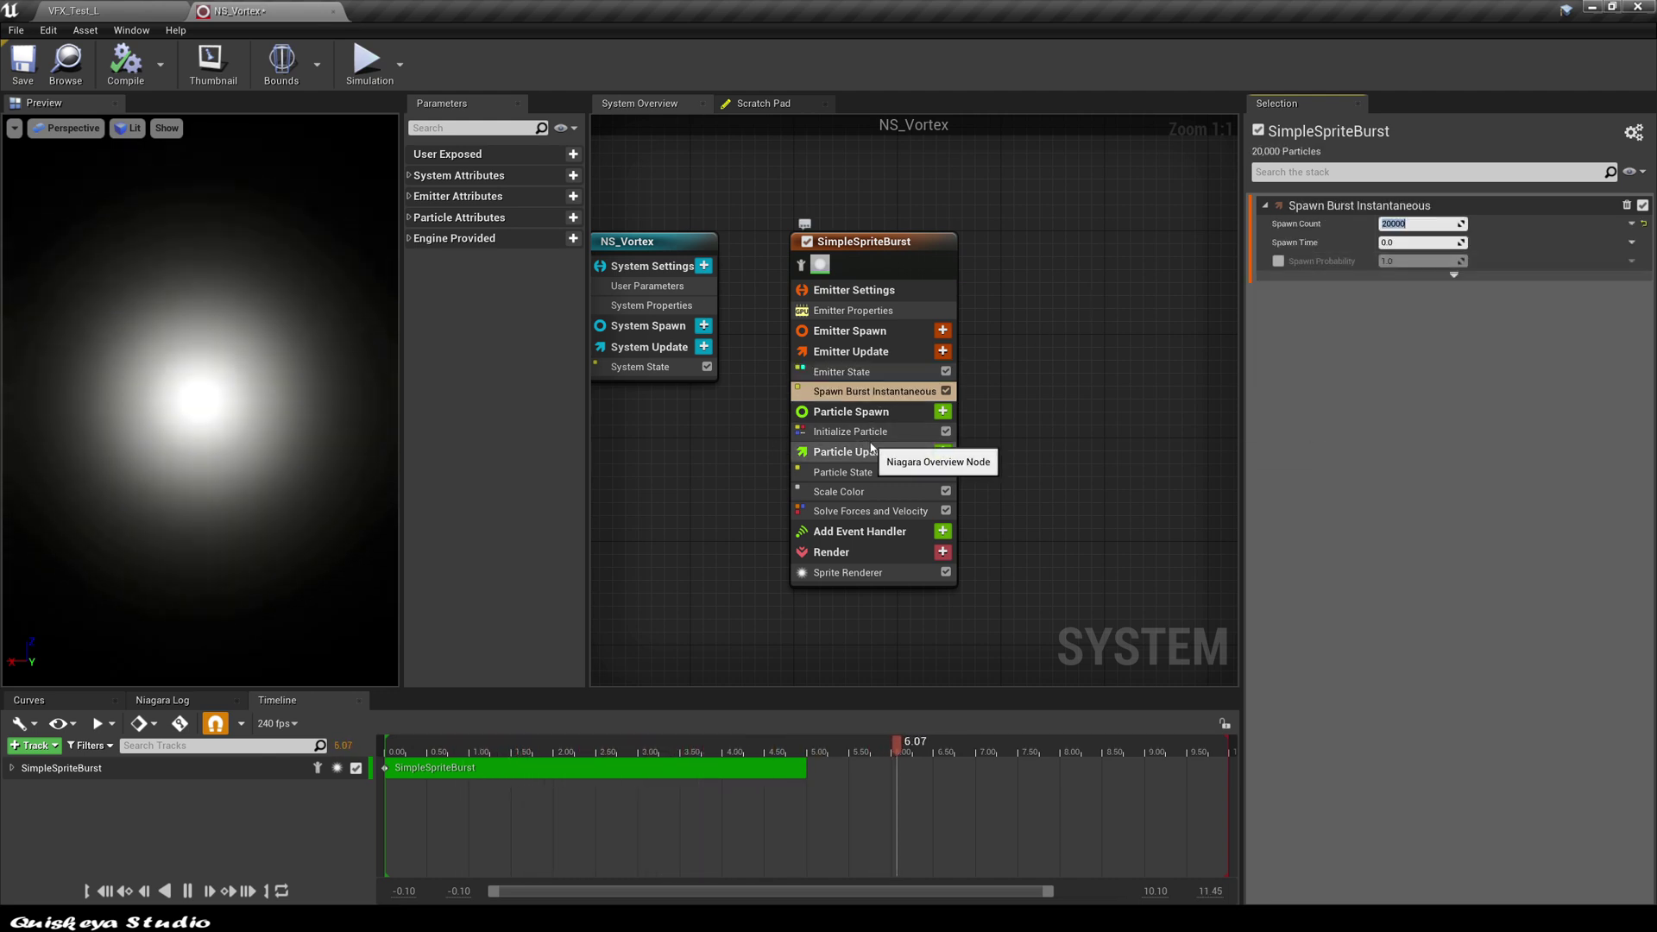
pyautogui.click(872, 393)
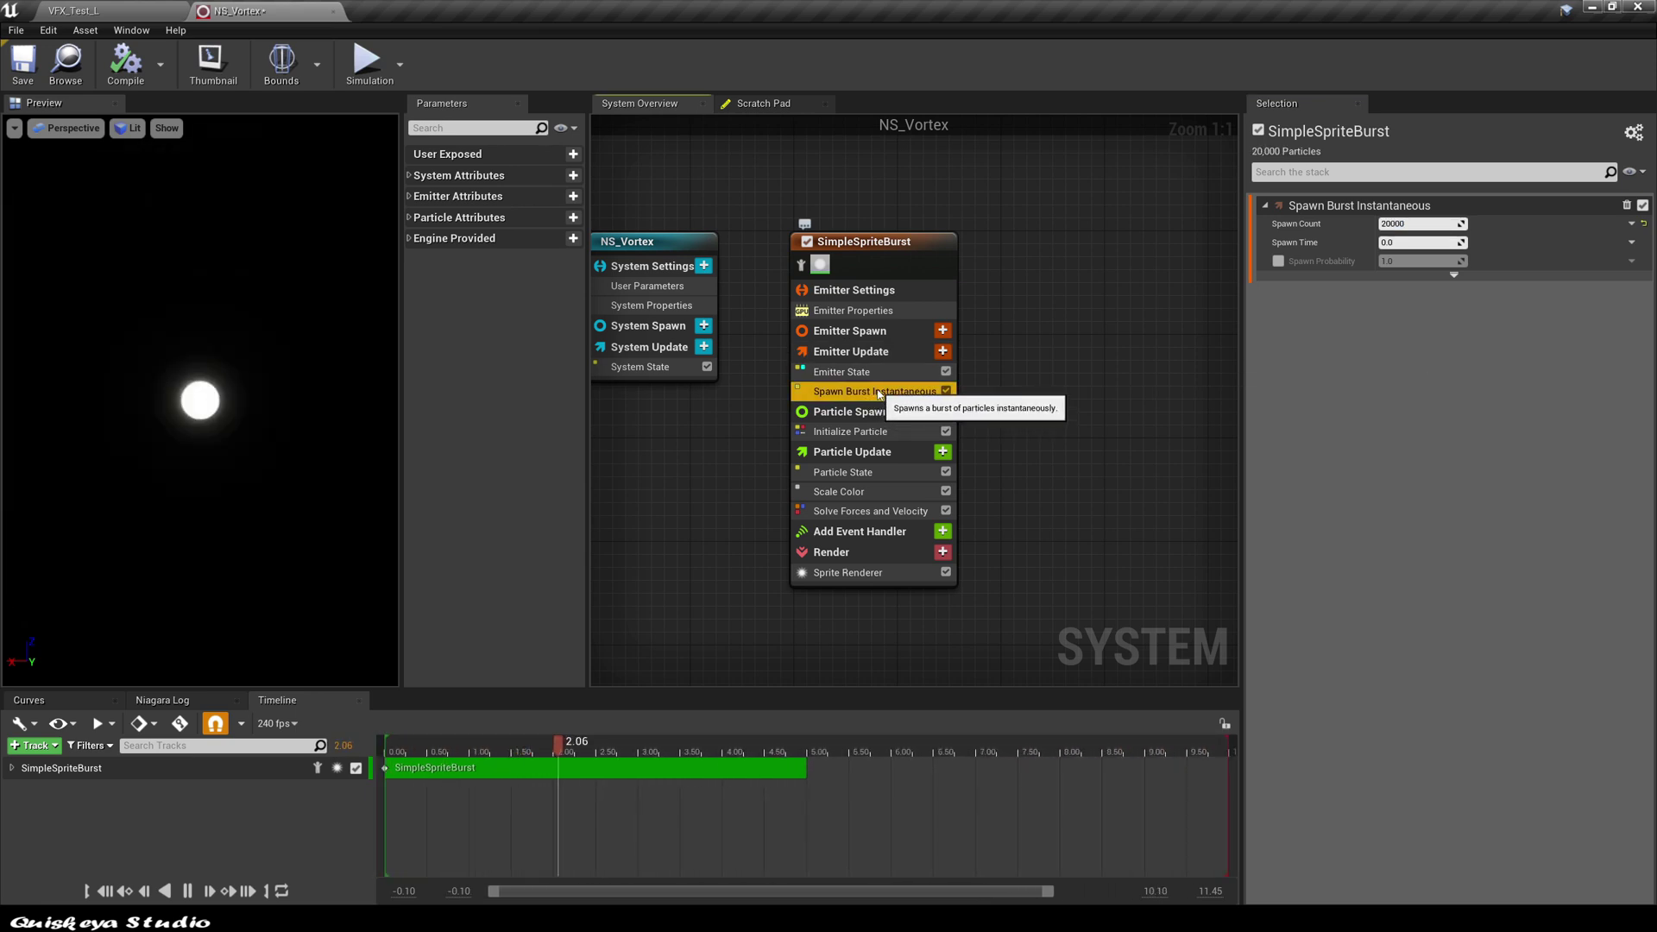
pyautogui.click(935, 352)
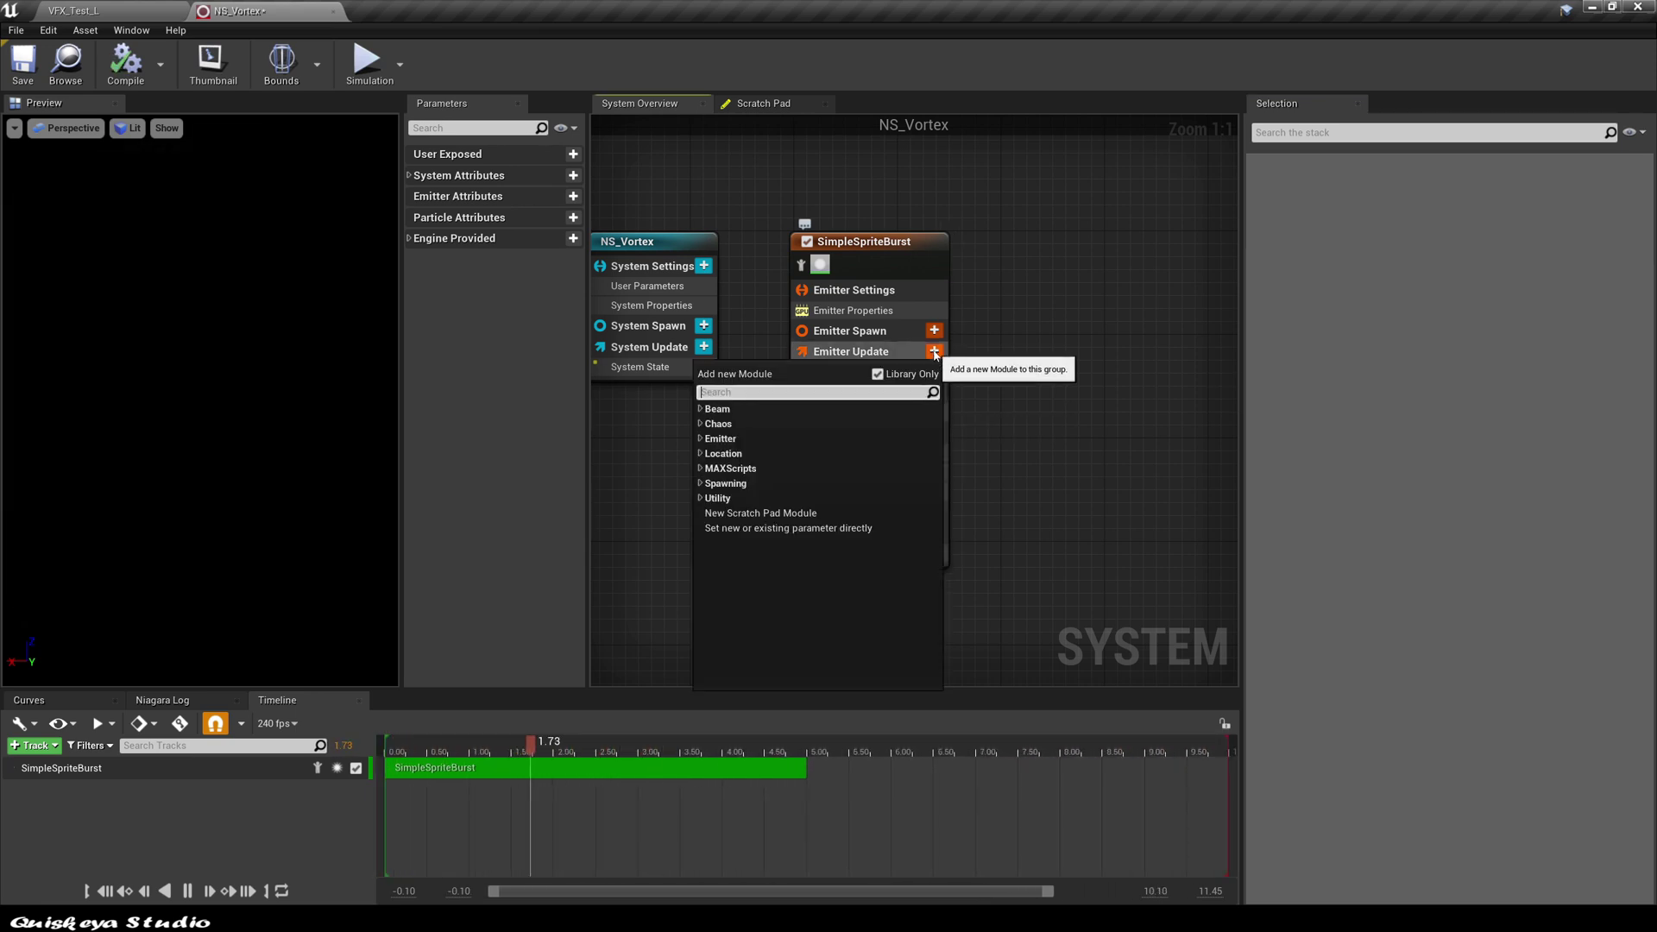
pyautogui.write('sp')
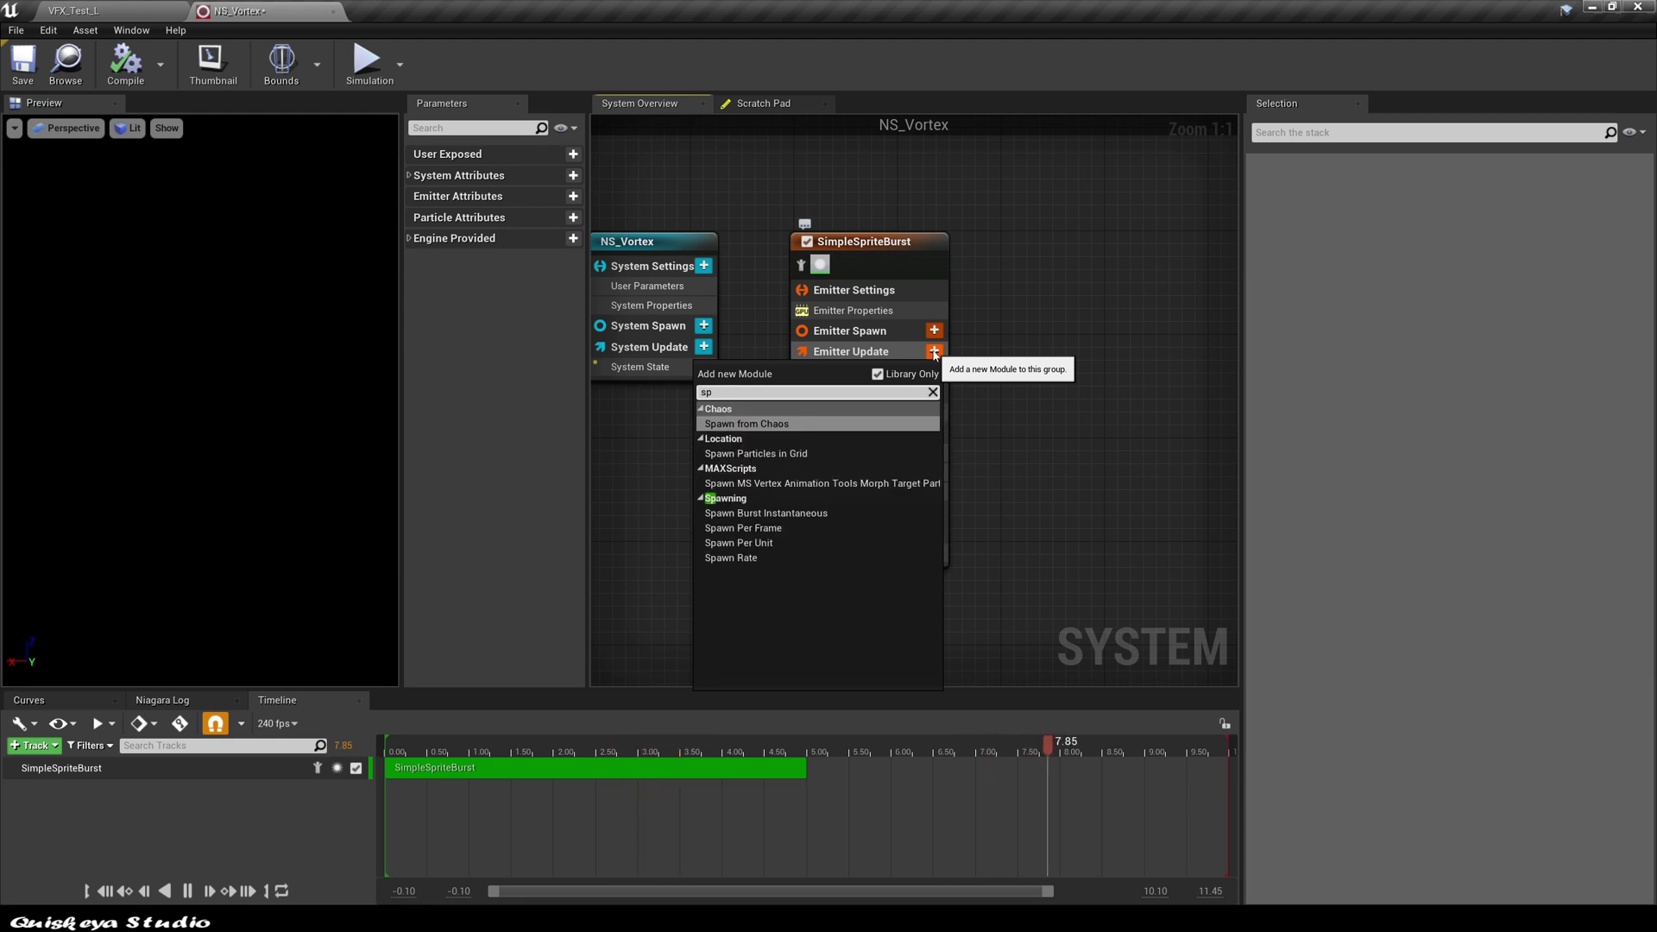
pyautogui.click(776, 555)
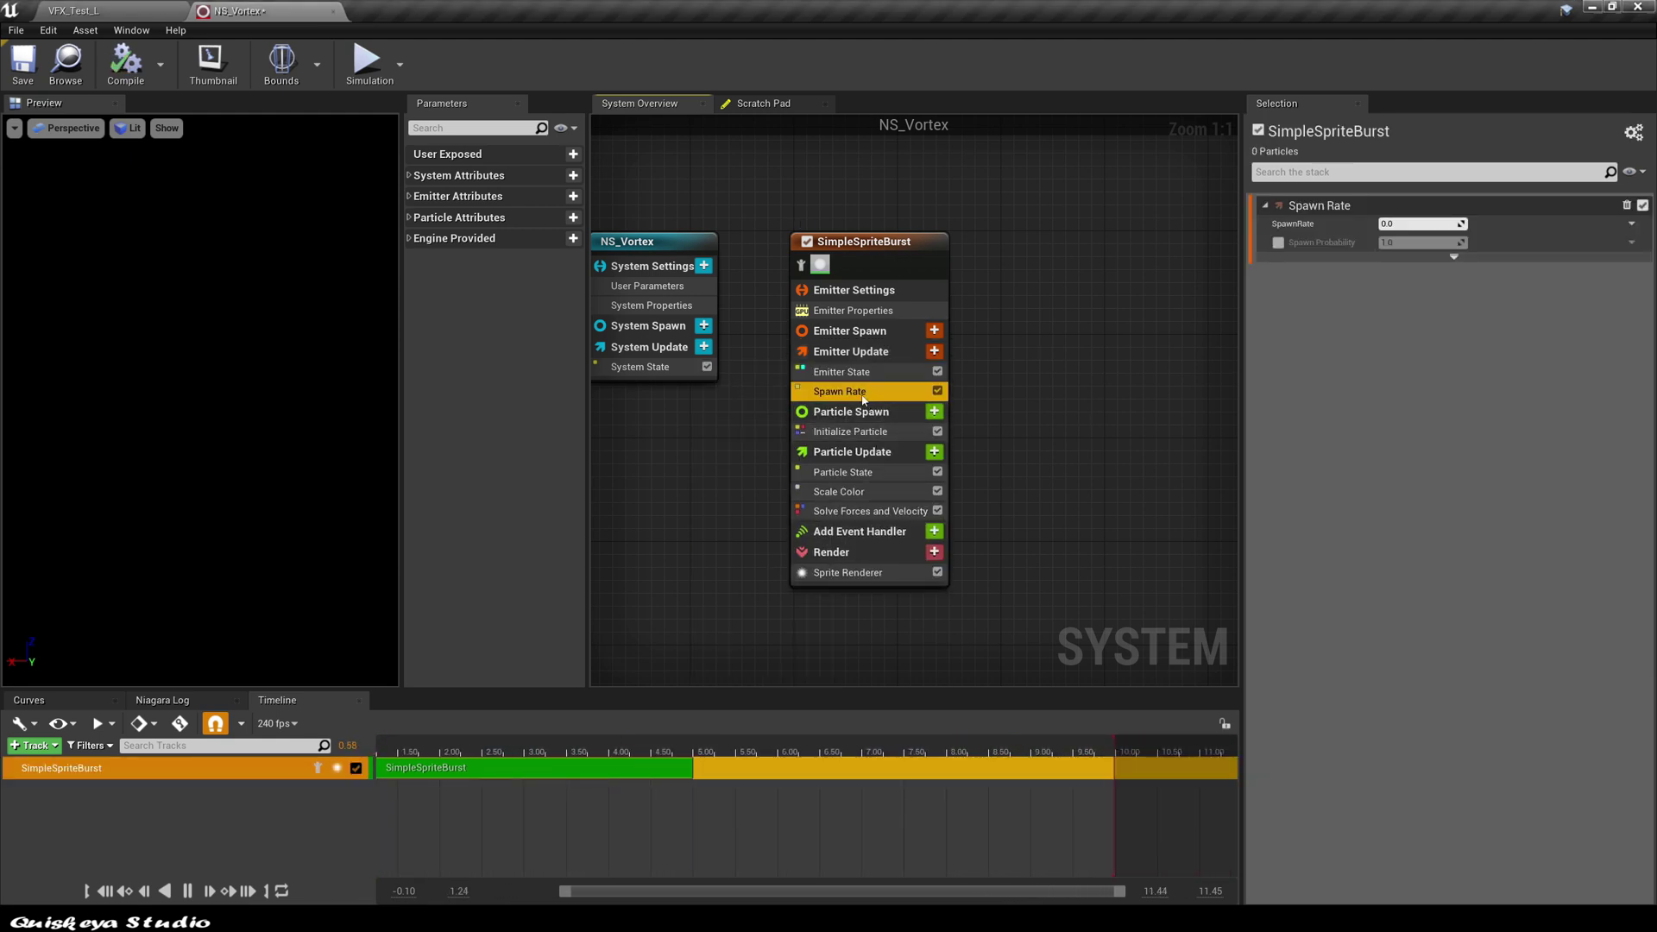
# Set the Spawn Rate module's SpawnRate to 20000.
pyautogui.click(1412, 223)
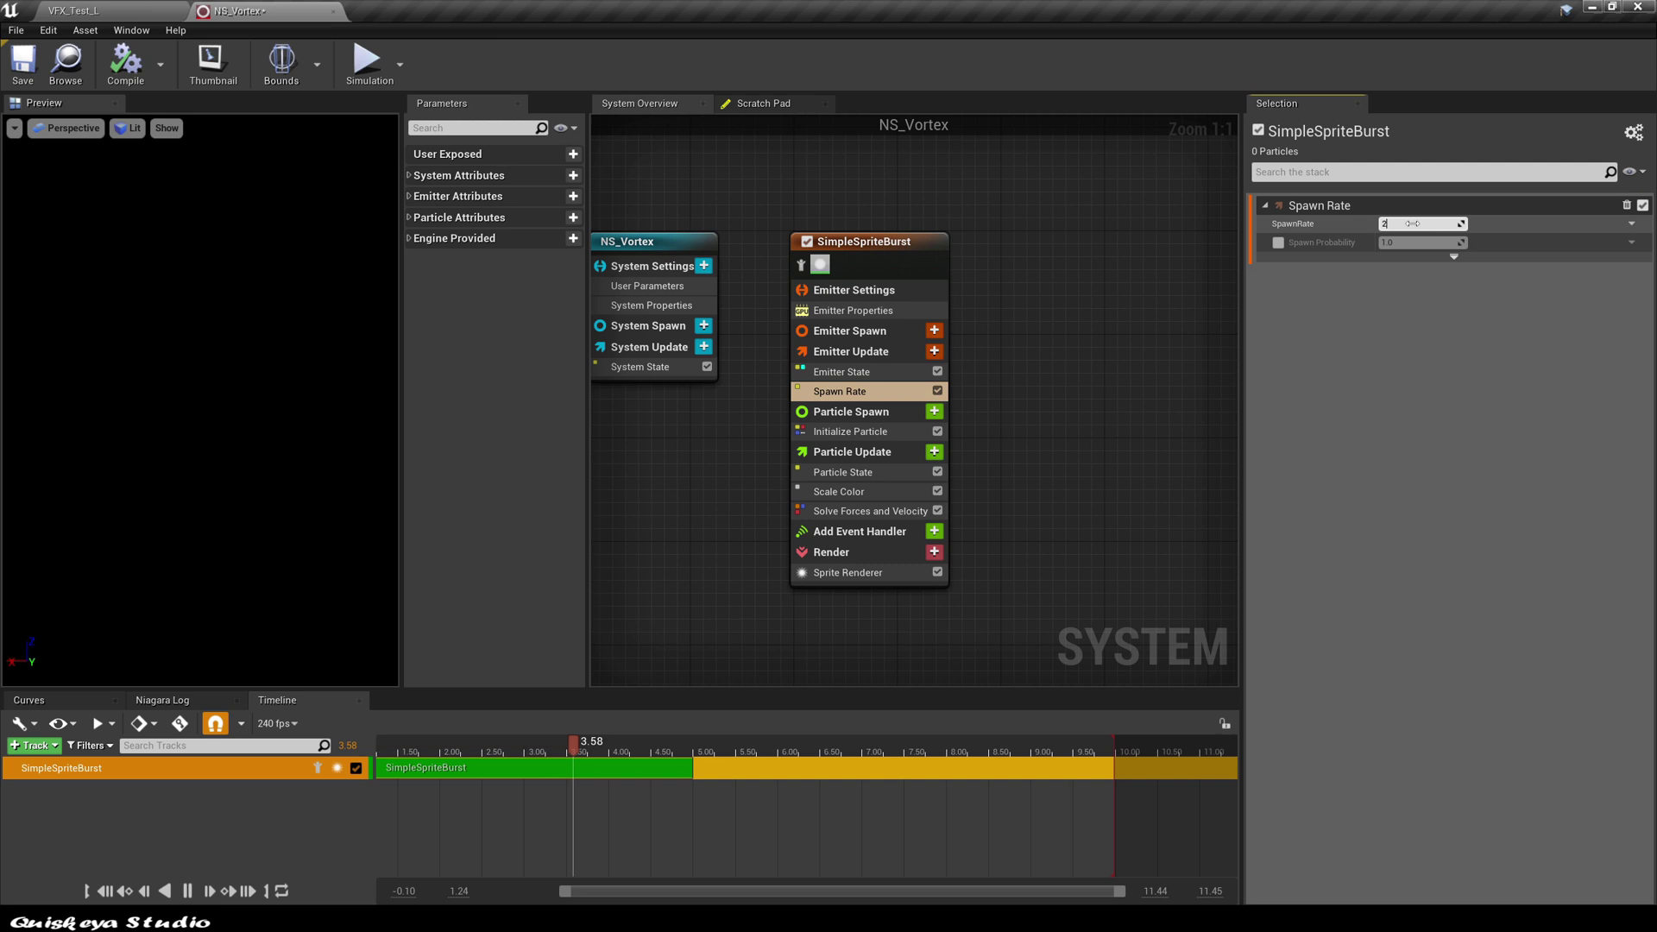
pyautogui.write('2000')
pyautogui.press('Return')
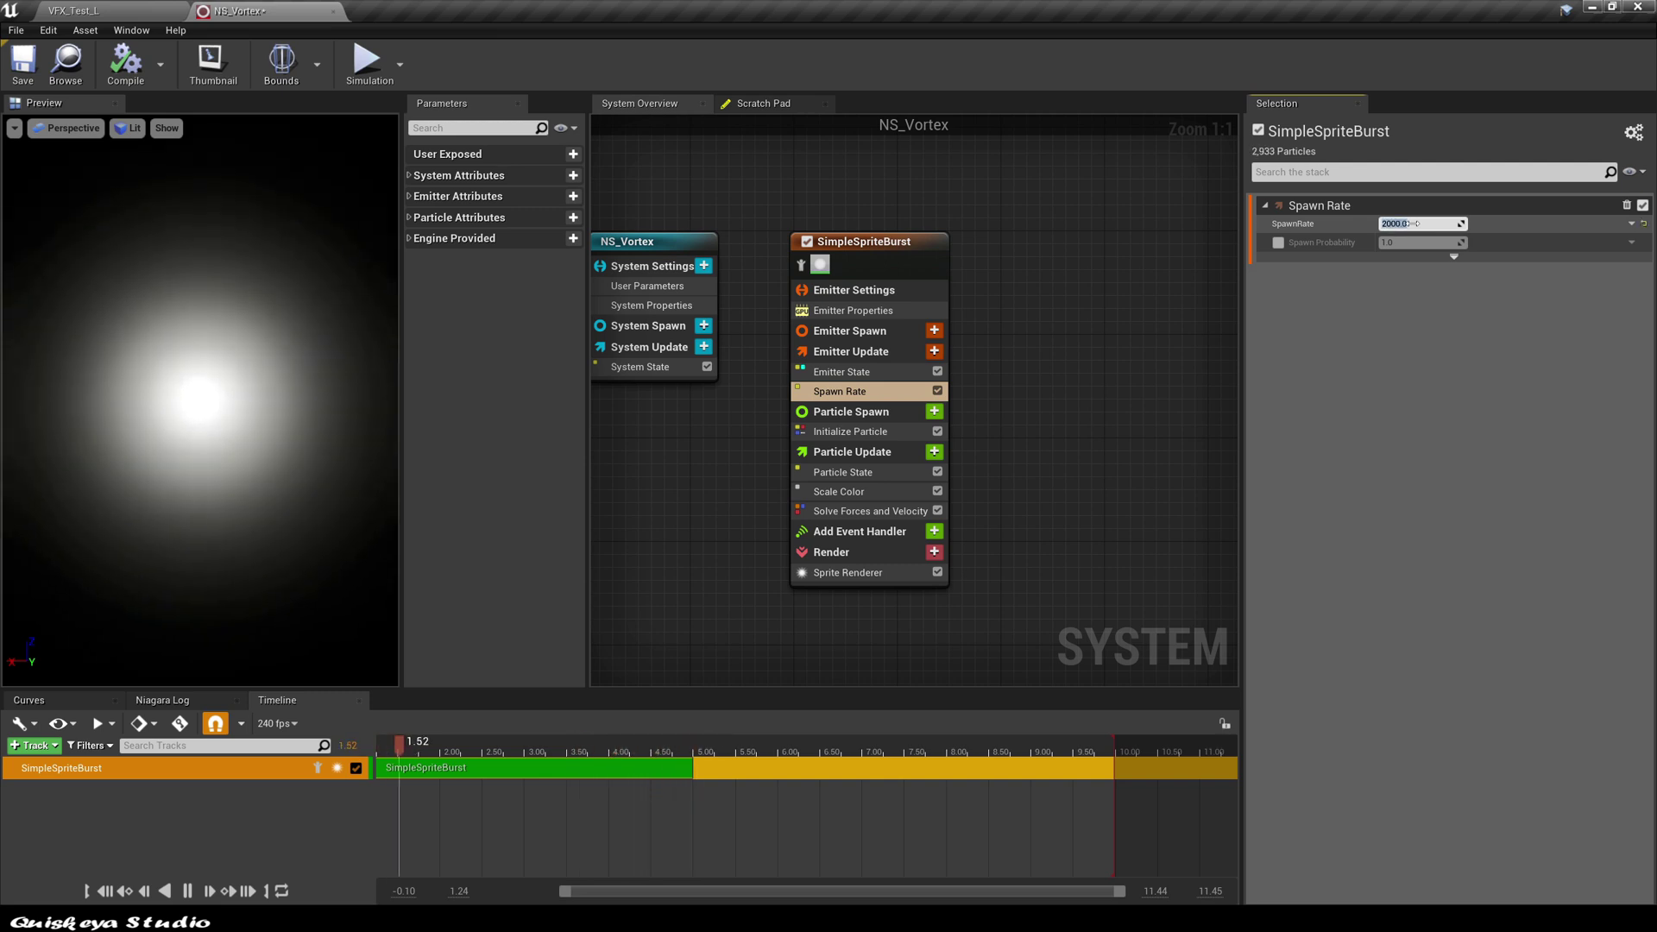
pyautogui.write('0')
pyautogui.press('Return')
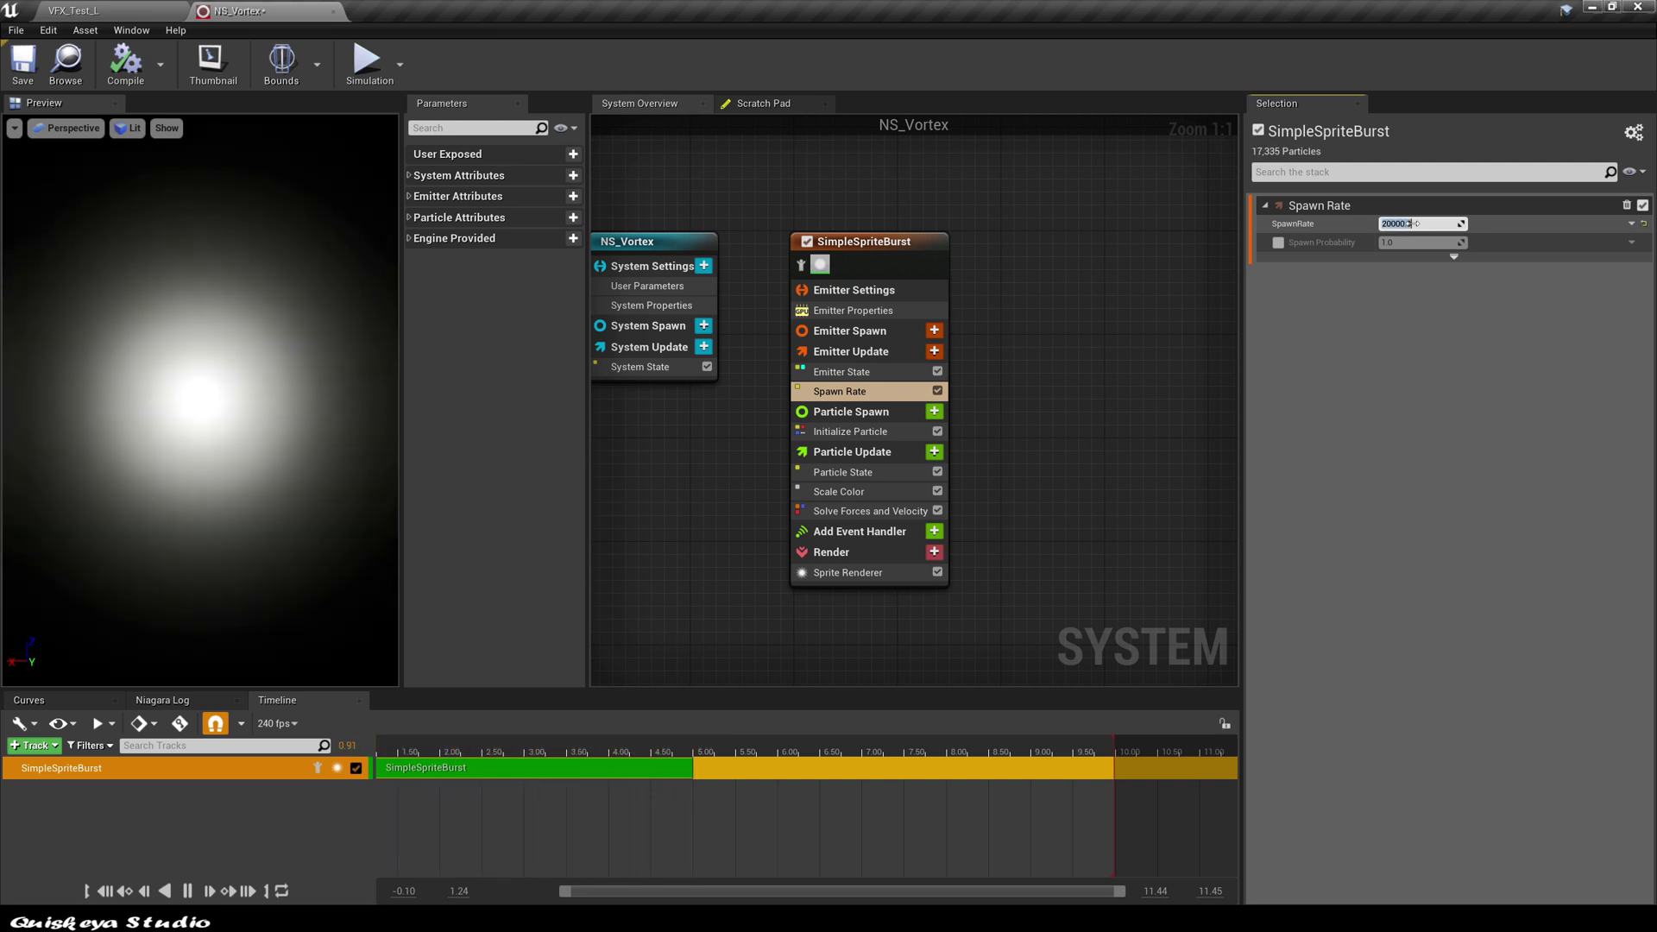
pyautogui.press('Return')
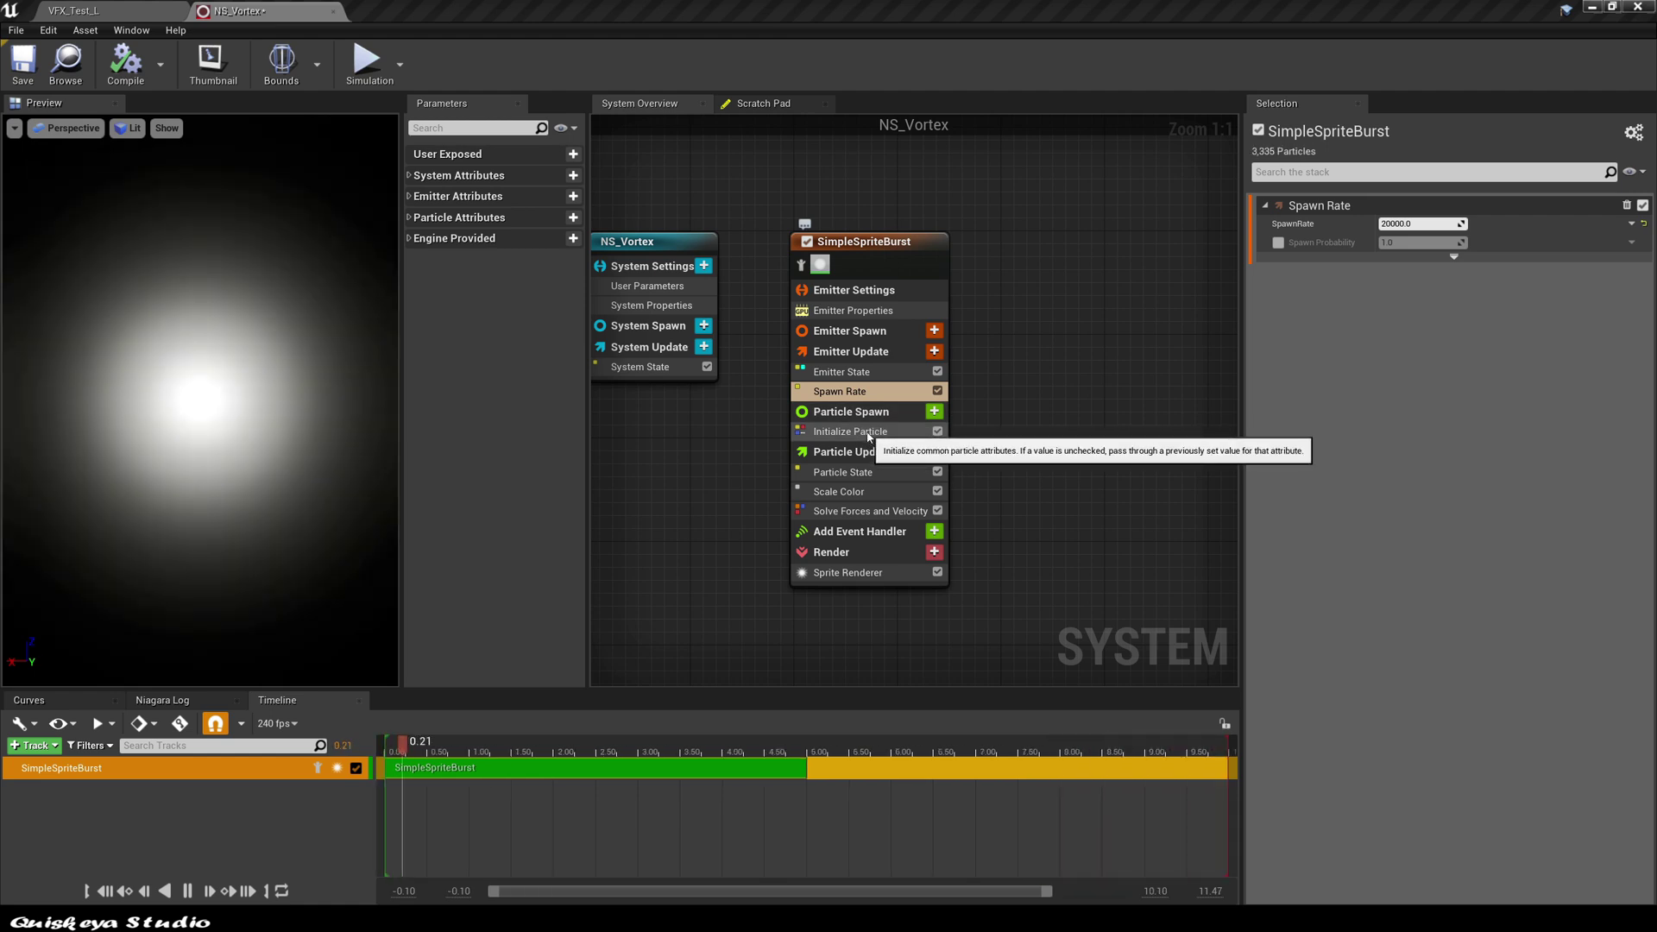
# Switch the particle Lifetime in Initialize Particle to a Uniform Ranged Float dynamic input.
pyautogui.click(893, 431)
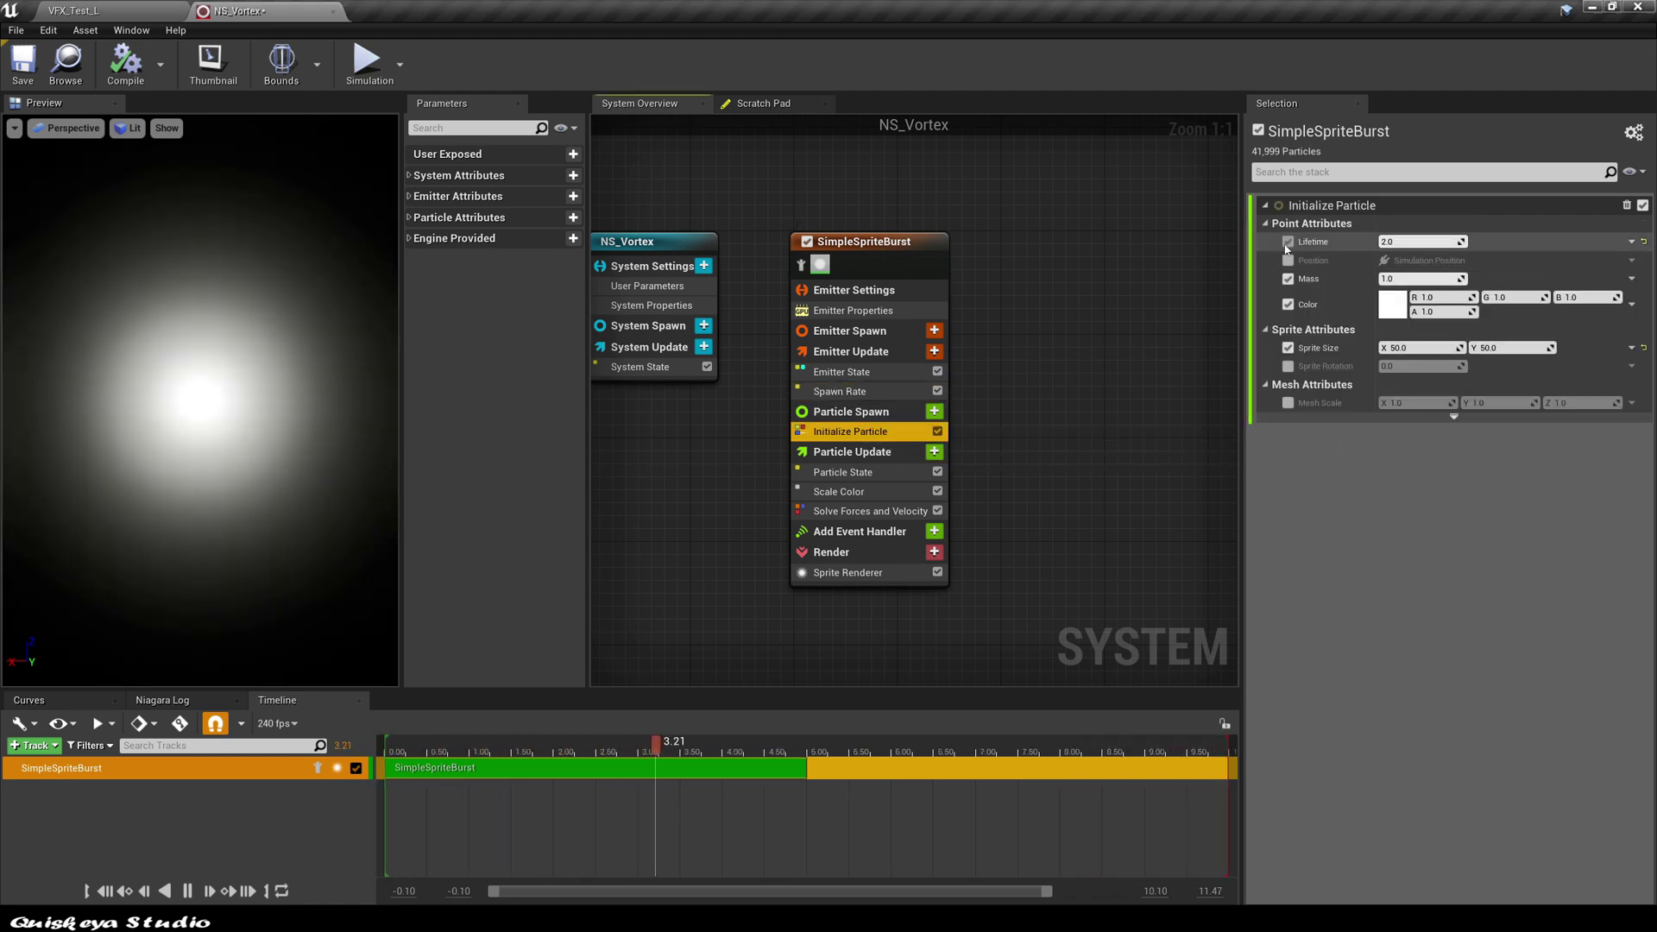
pyautogui.click(1630, 244)
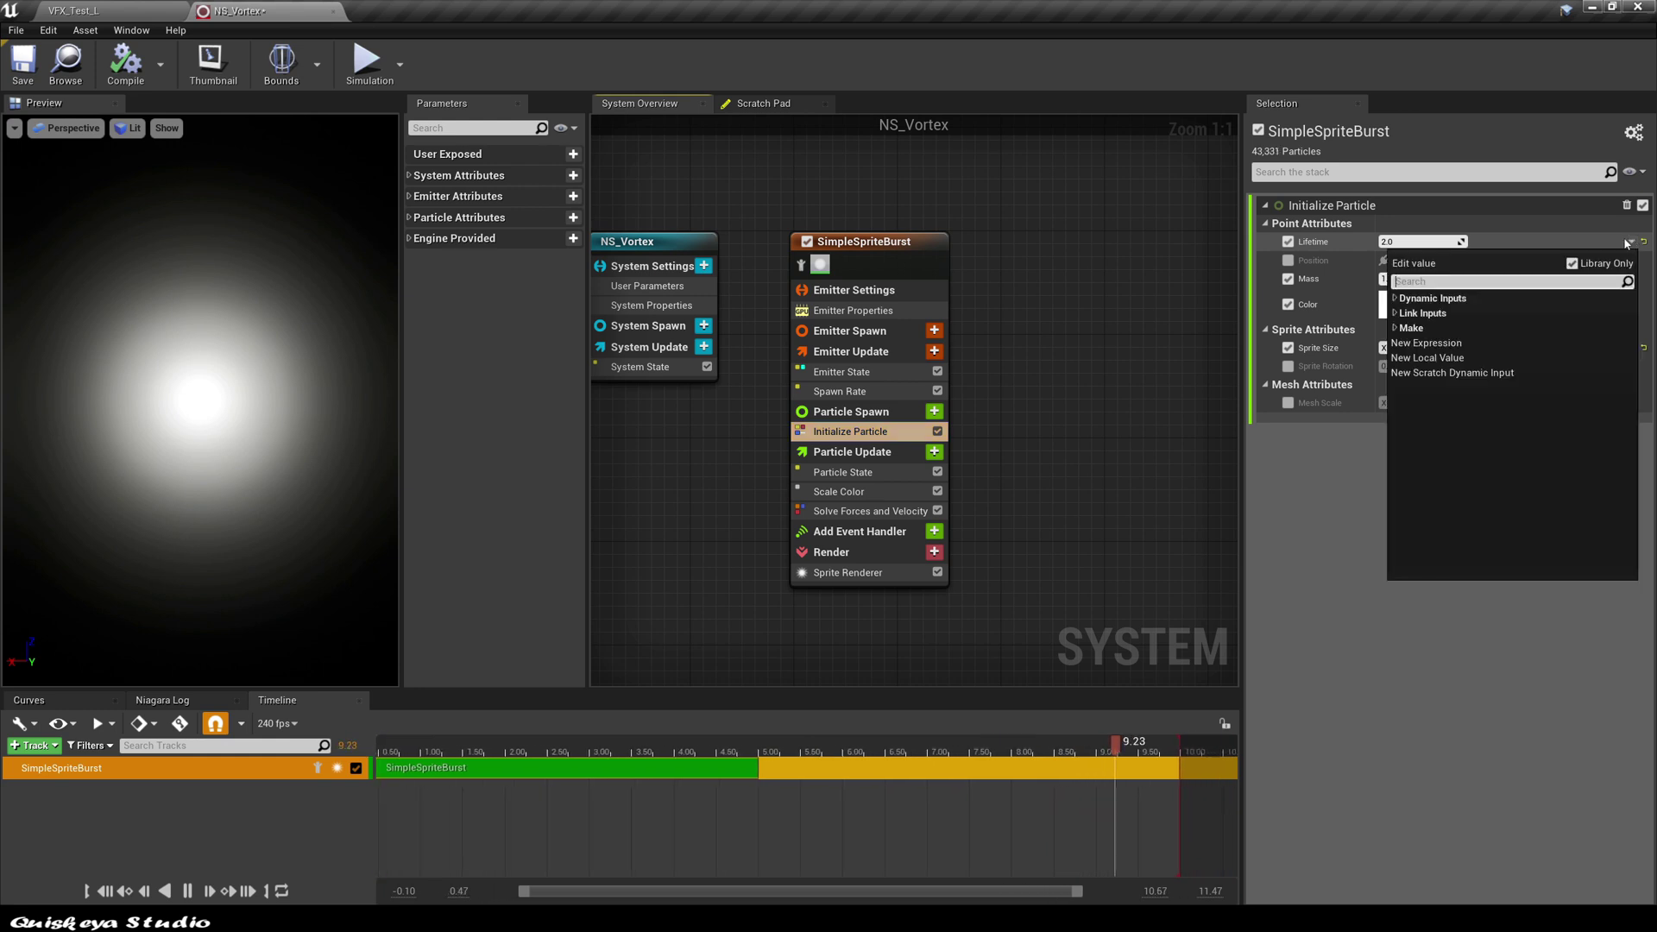
pyautogui.write('ran')
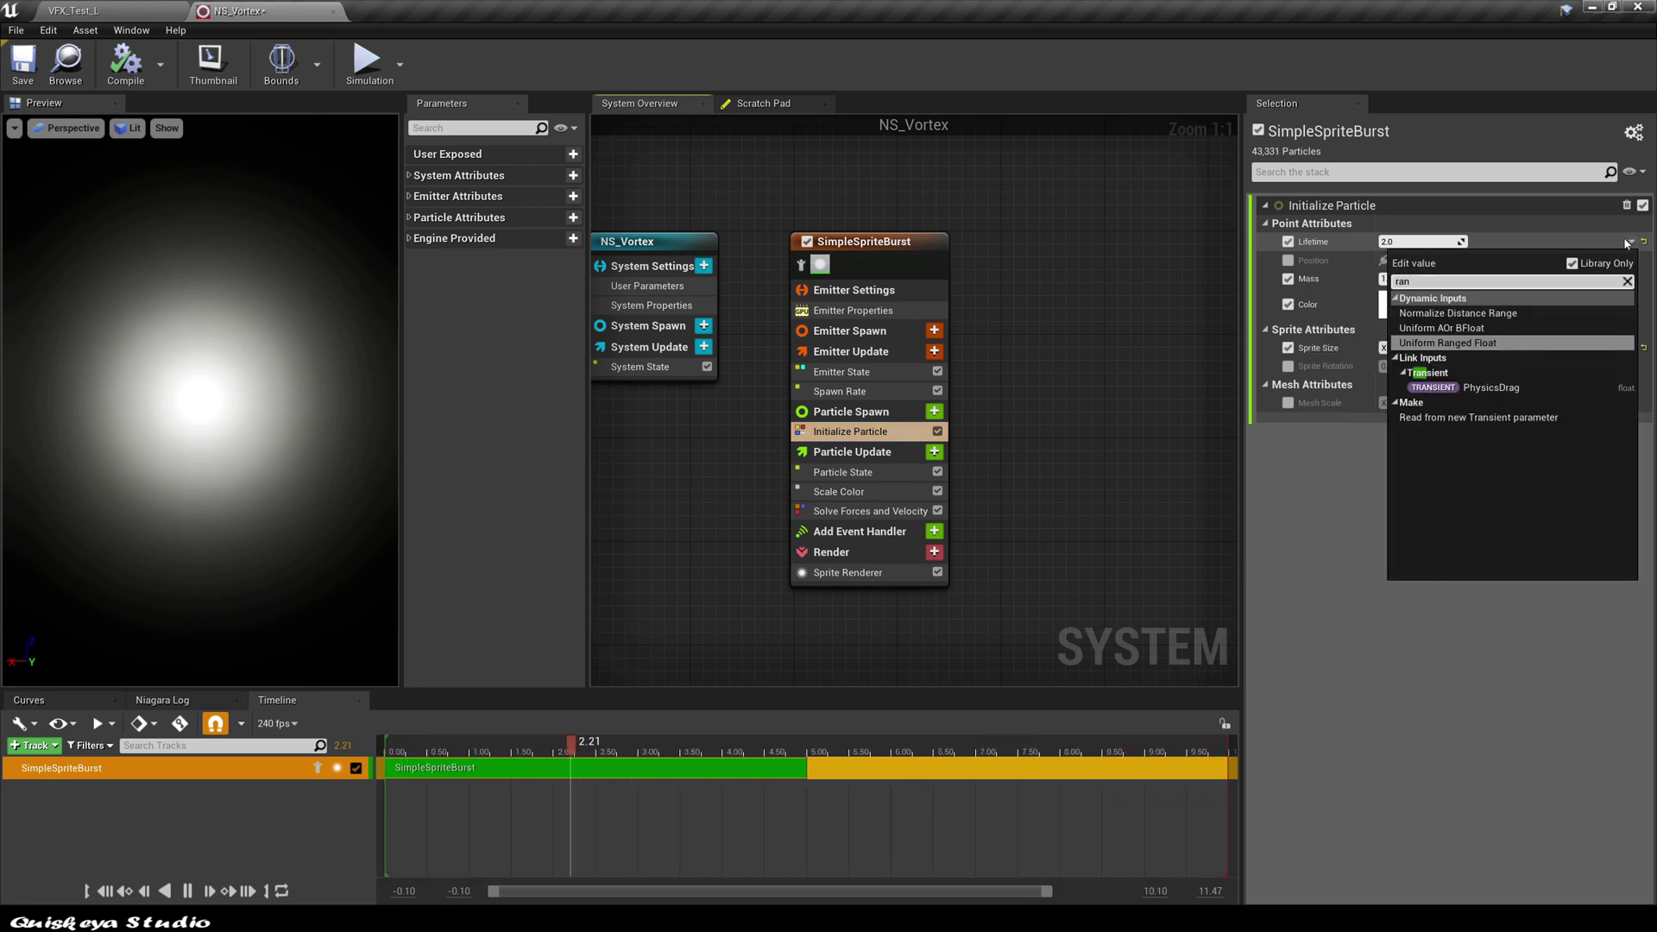
pyautogui.click(1498, 343)
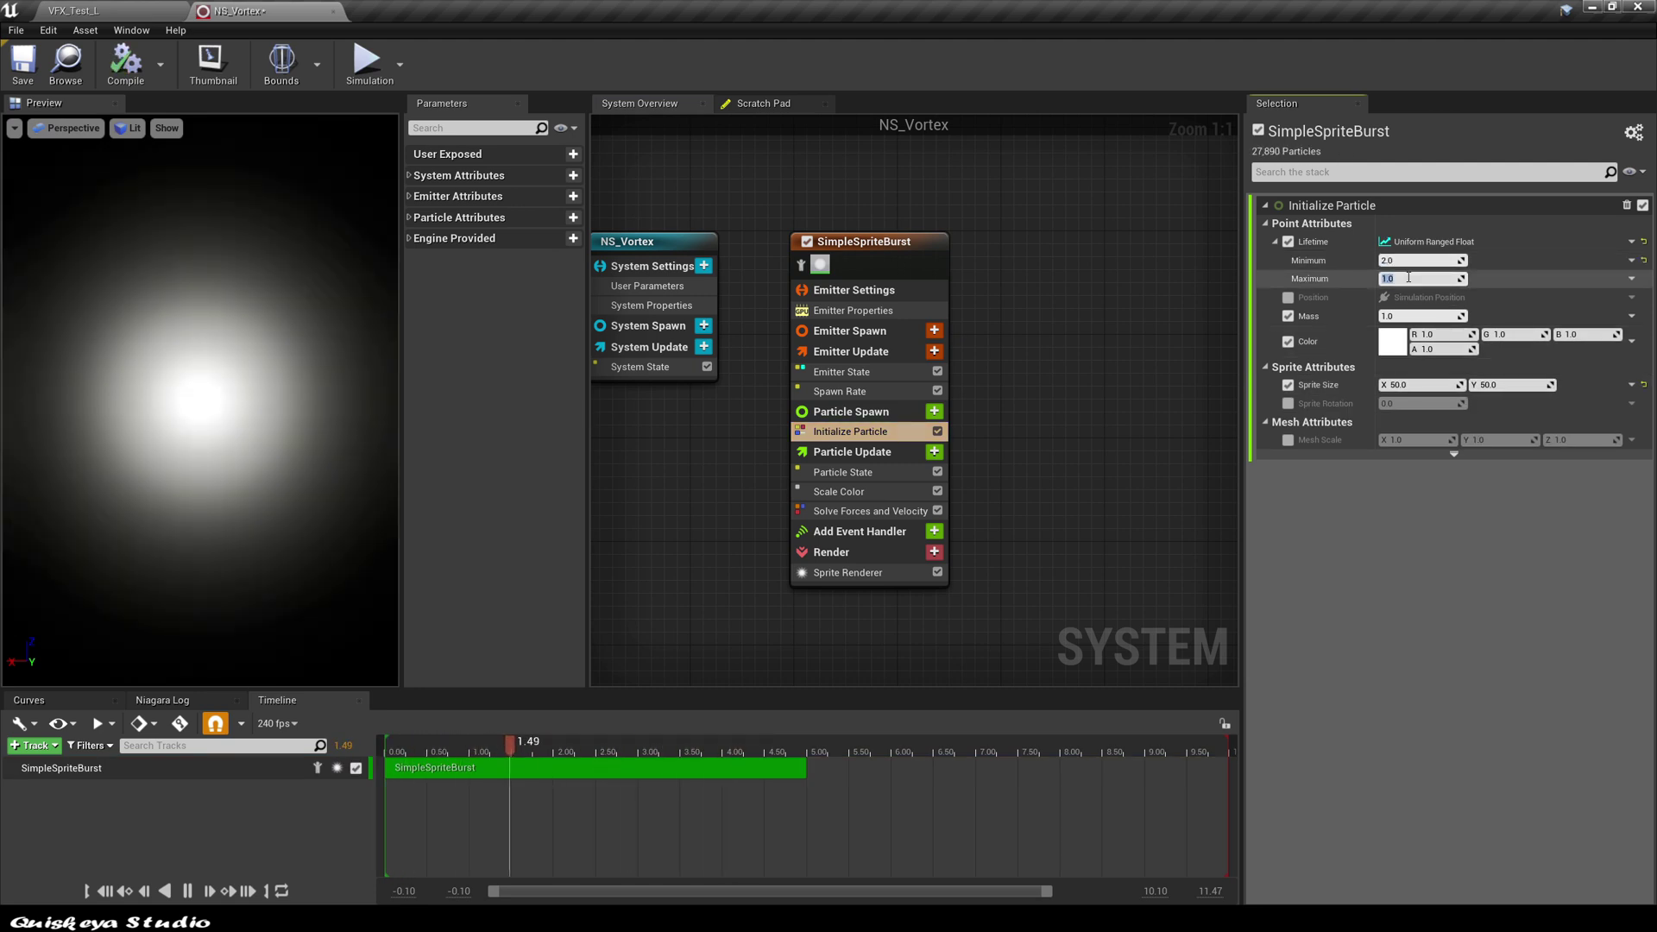
# Set the particle Lifetime range to a minimum of 0.2 and maximum of 2.0, and disable the Mass attribute.
pyautogui.click(1408, 259)
pyautogui.write('.2')
pyautogui.click(1406, 278)
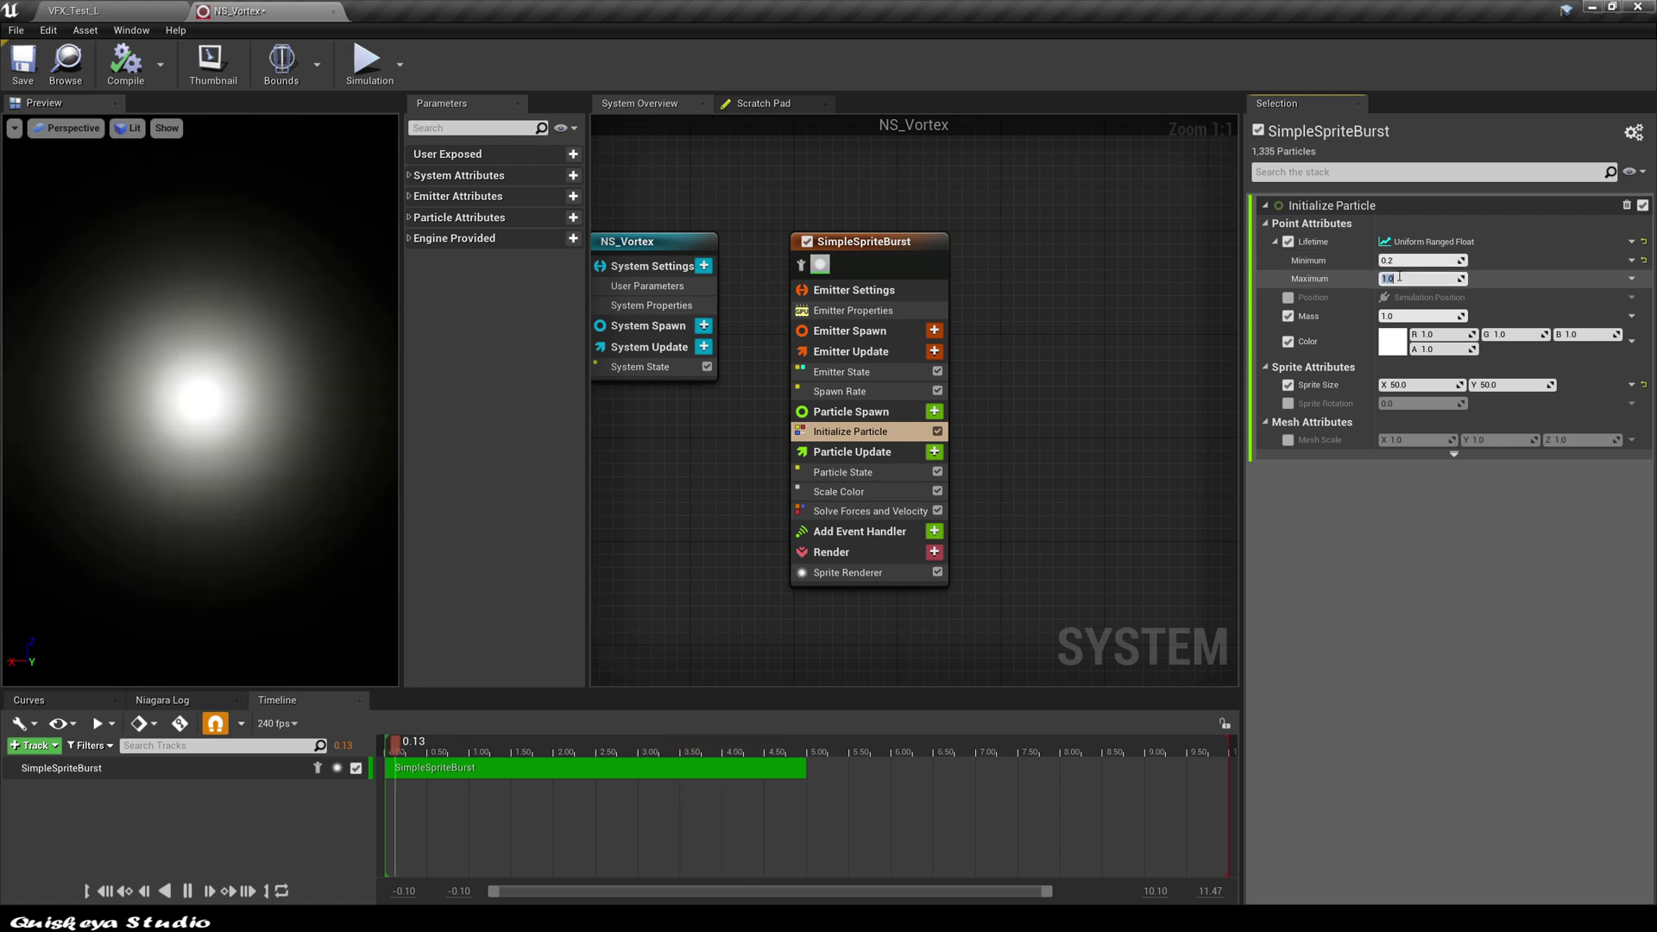
pyautogui.write('2')
pyautogui.press('Return')
pyautogui.click(1508, 278)
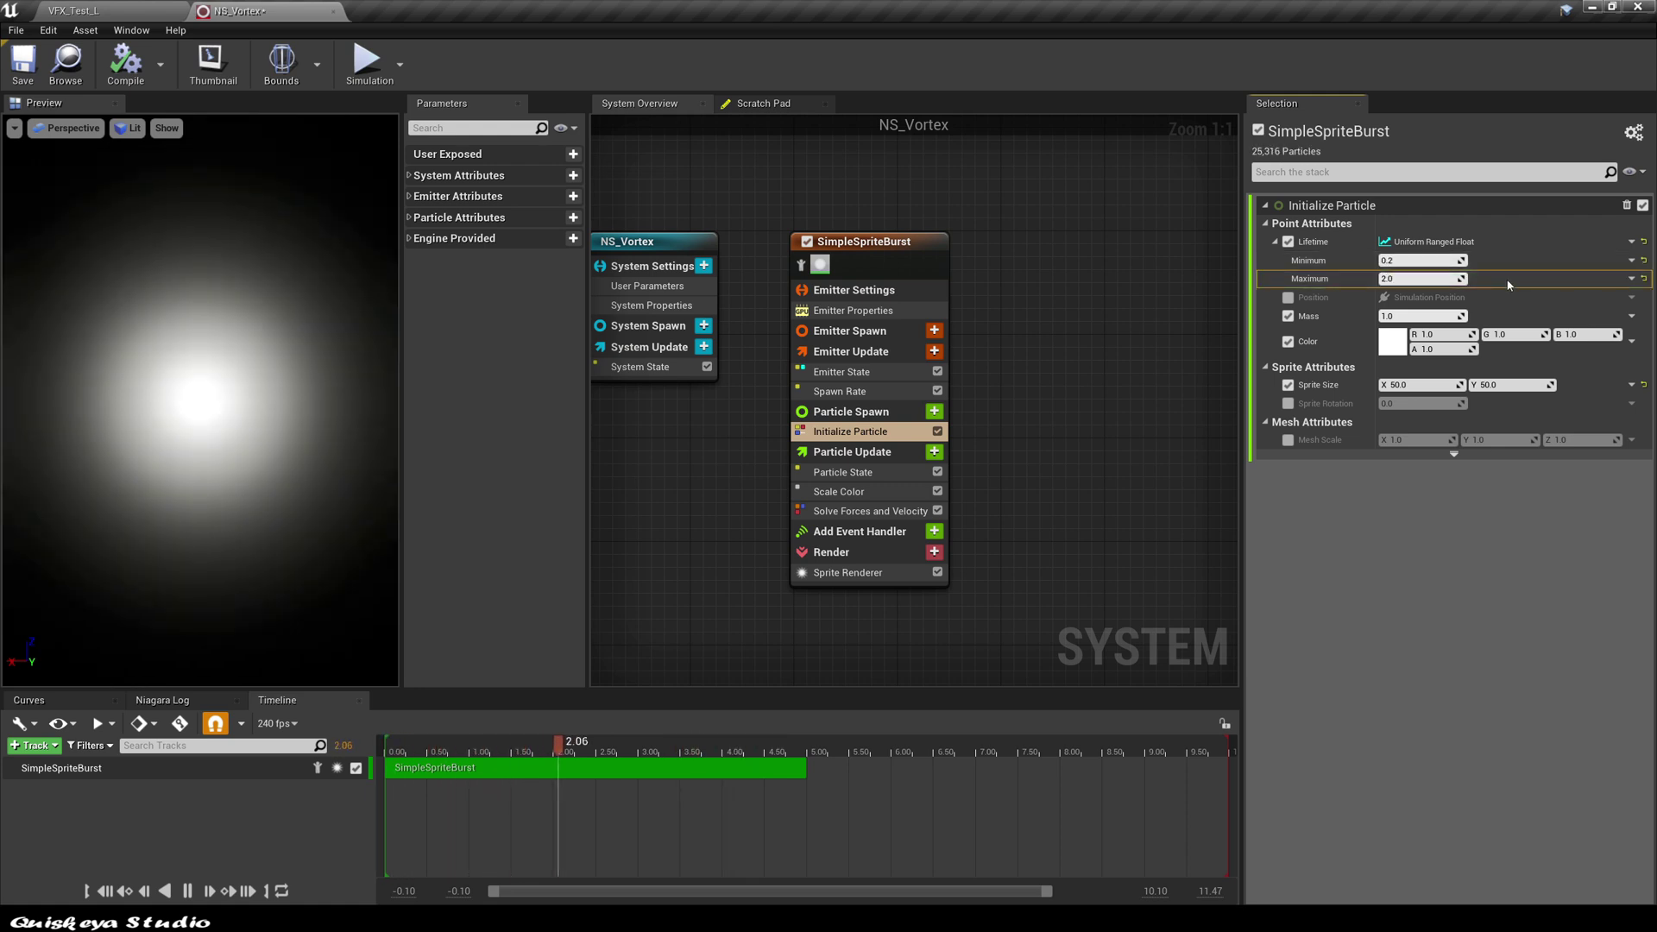
pyautogui.click(1288, 316)
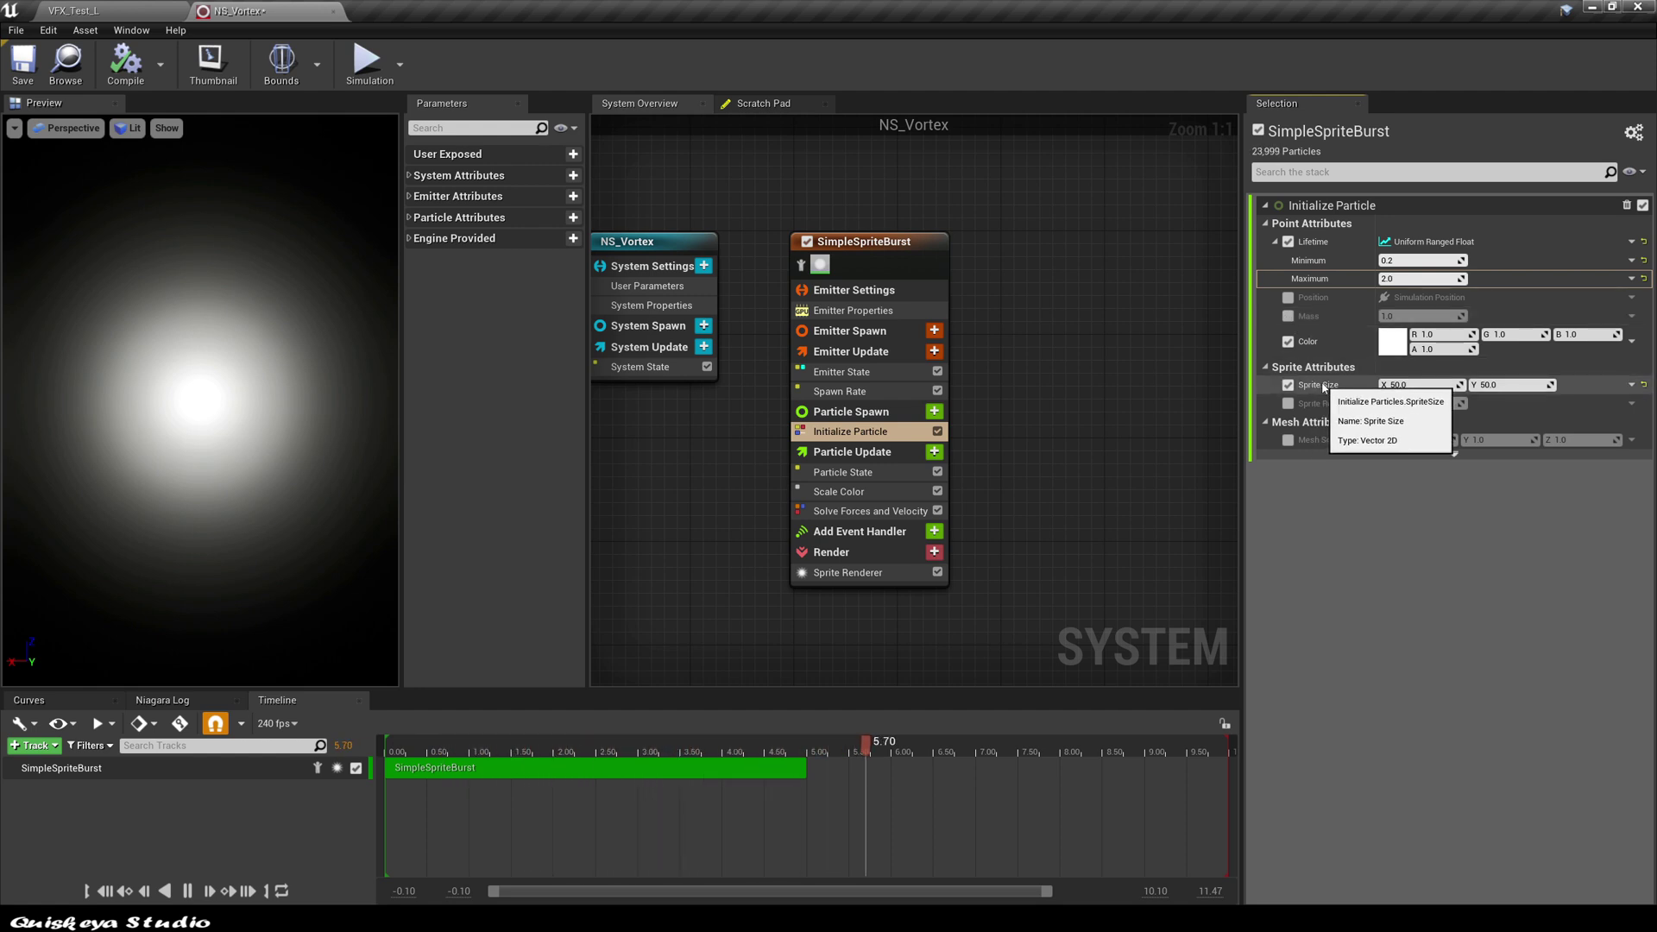
# Switch the Sprite Size in Initialize Particle to a Vector 2D From Float dynamic input.
pyautogui.click(1631, 387)
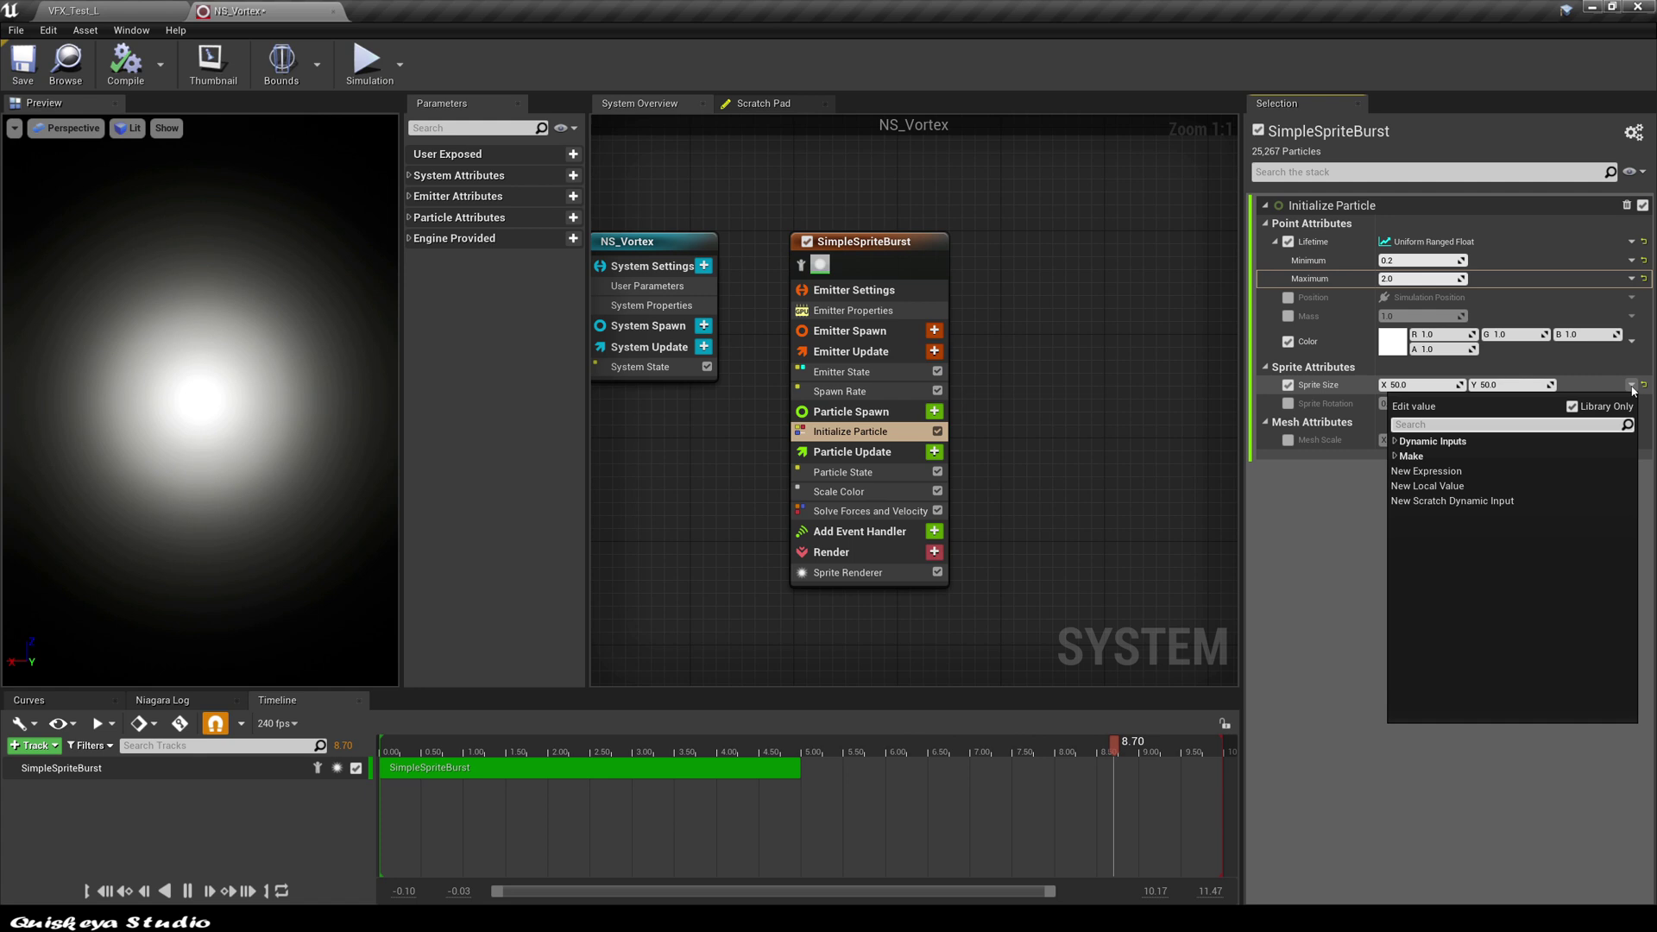
pyautogui.write('flo')
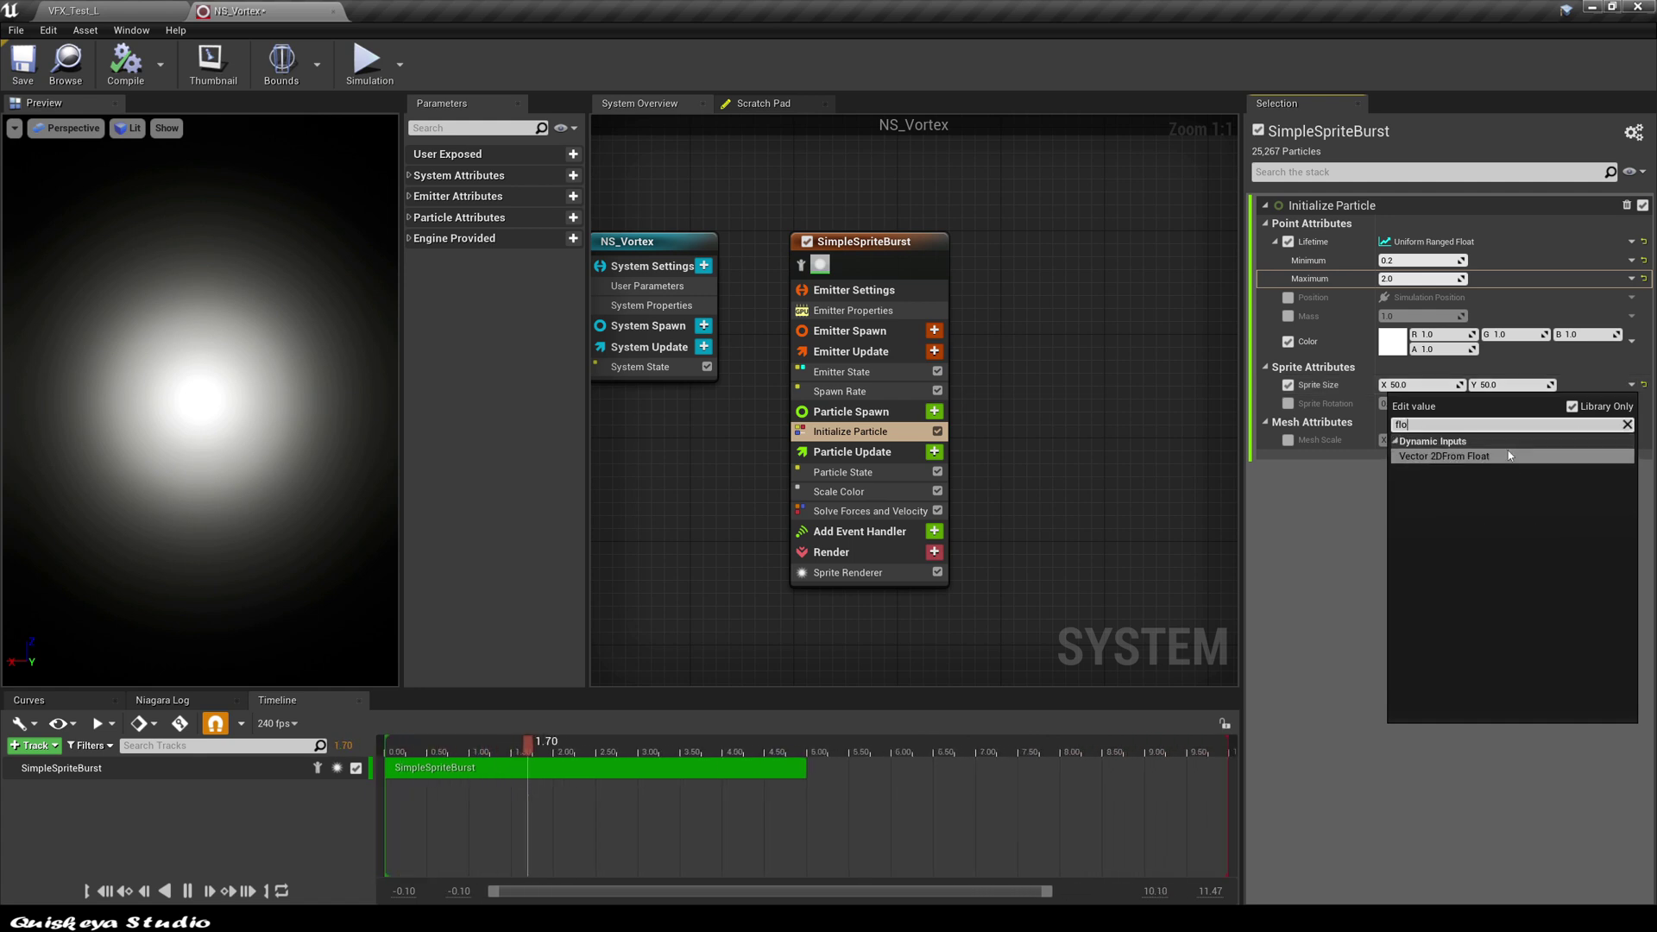
pyautogui.click(1443, 456)
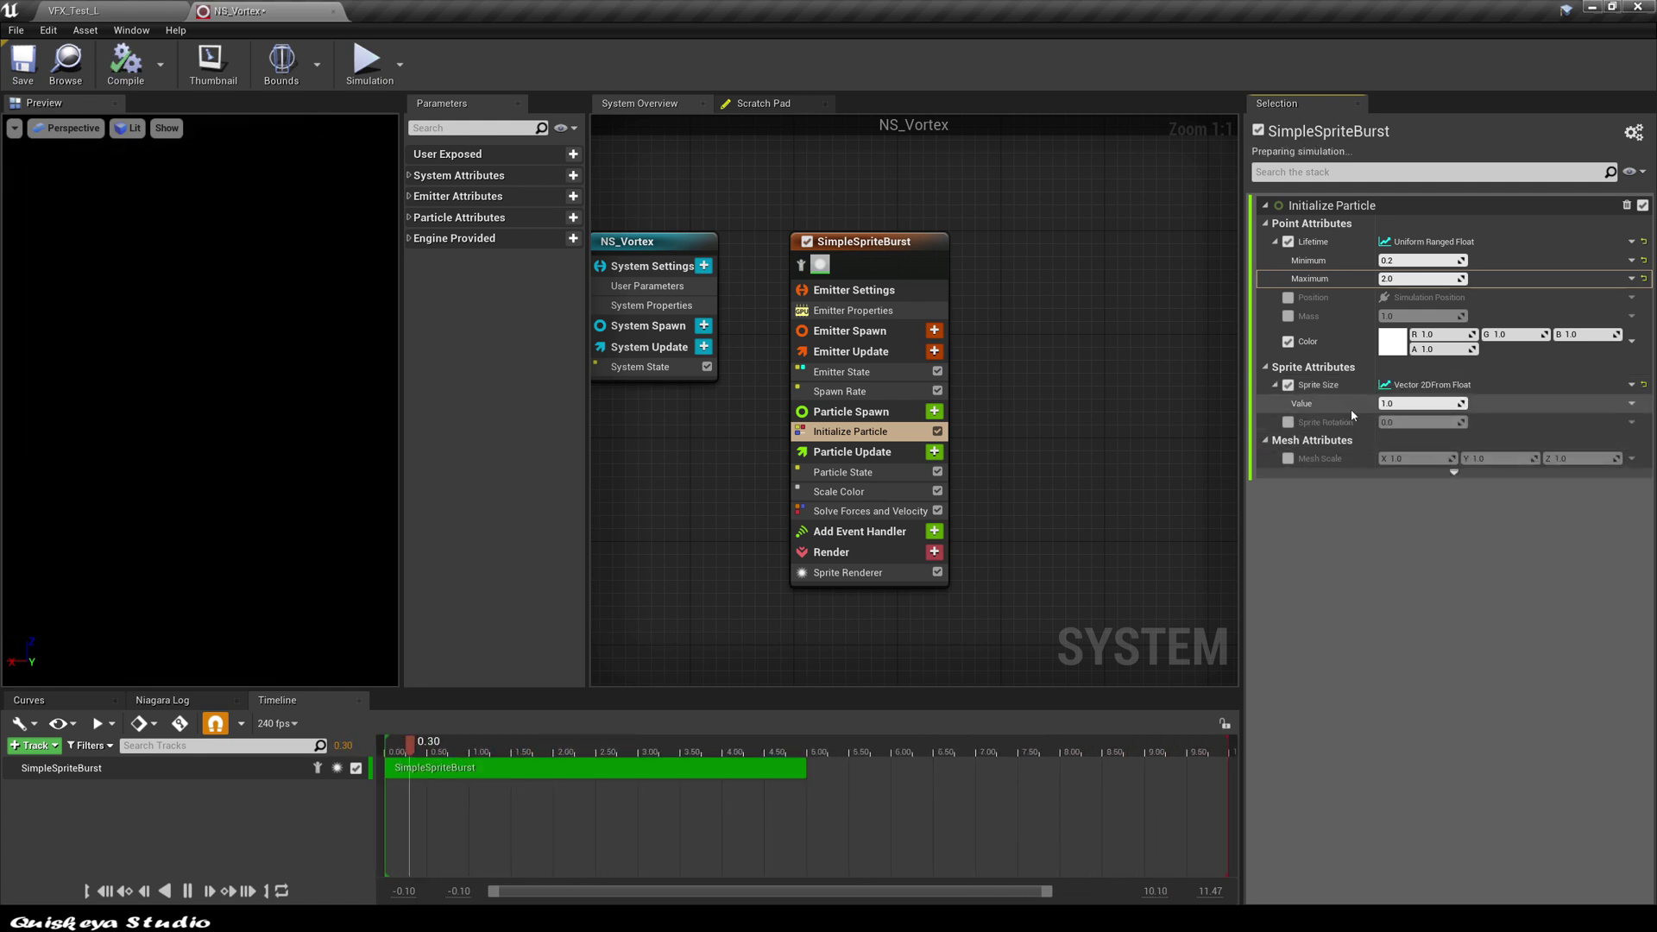
# Drive the Sprite Size value with a Uniform Ranged Float and set its Maximum to 5.
pyautogui.click(1631, 404)
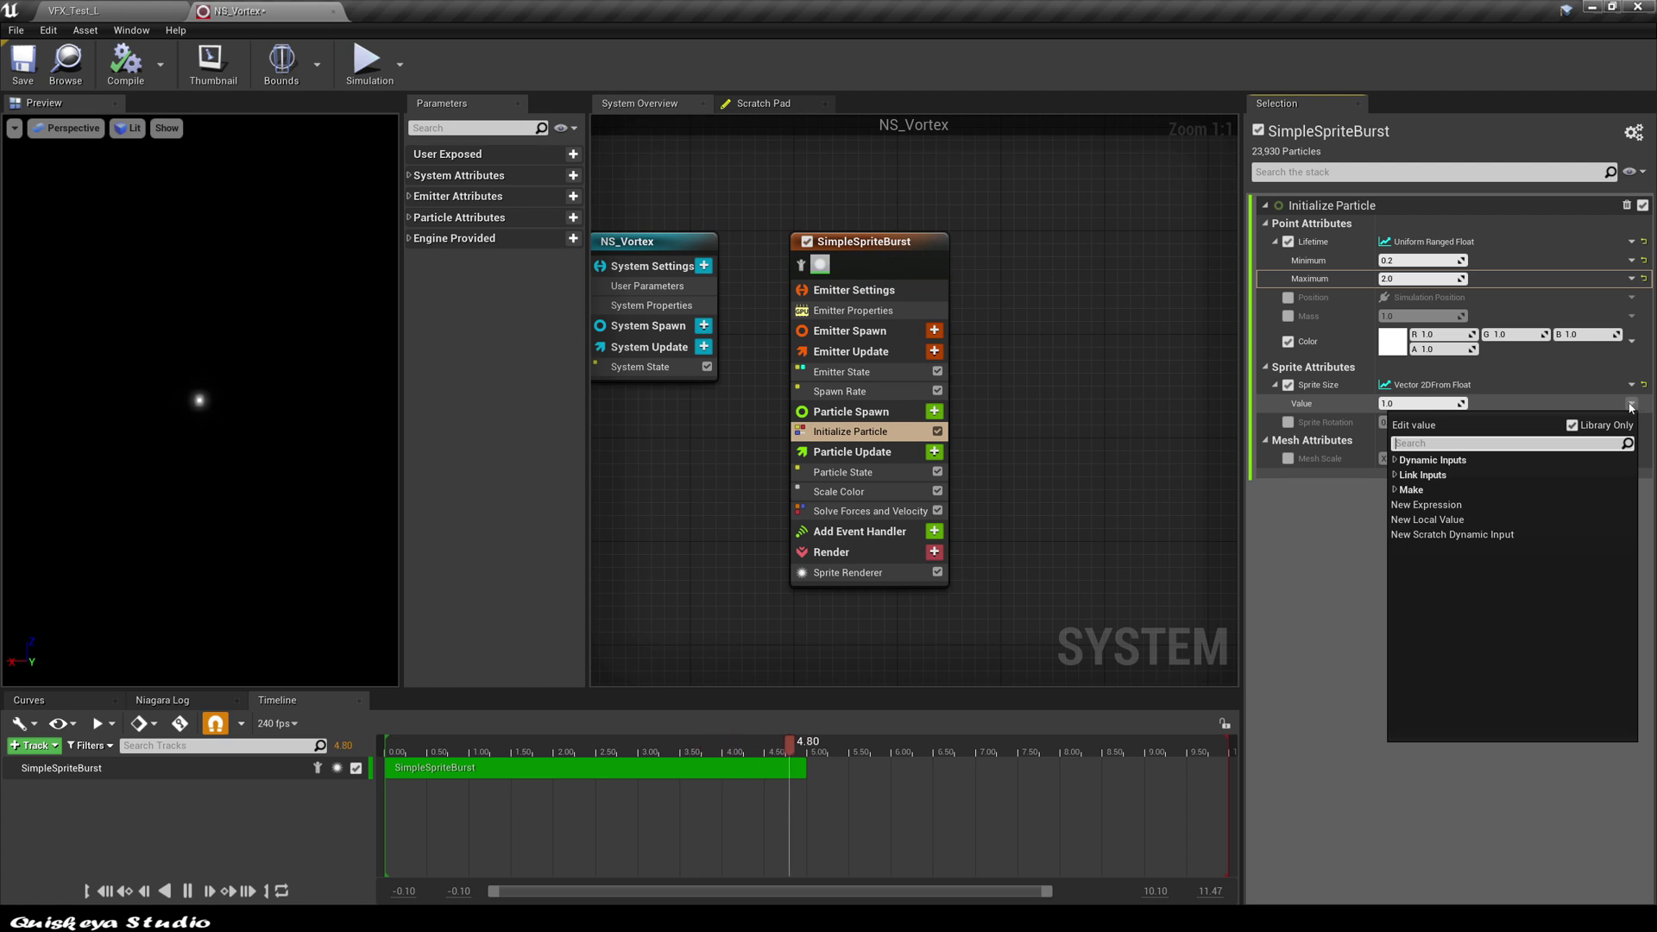
pyautogui.write('ra')
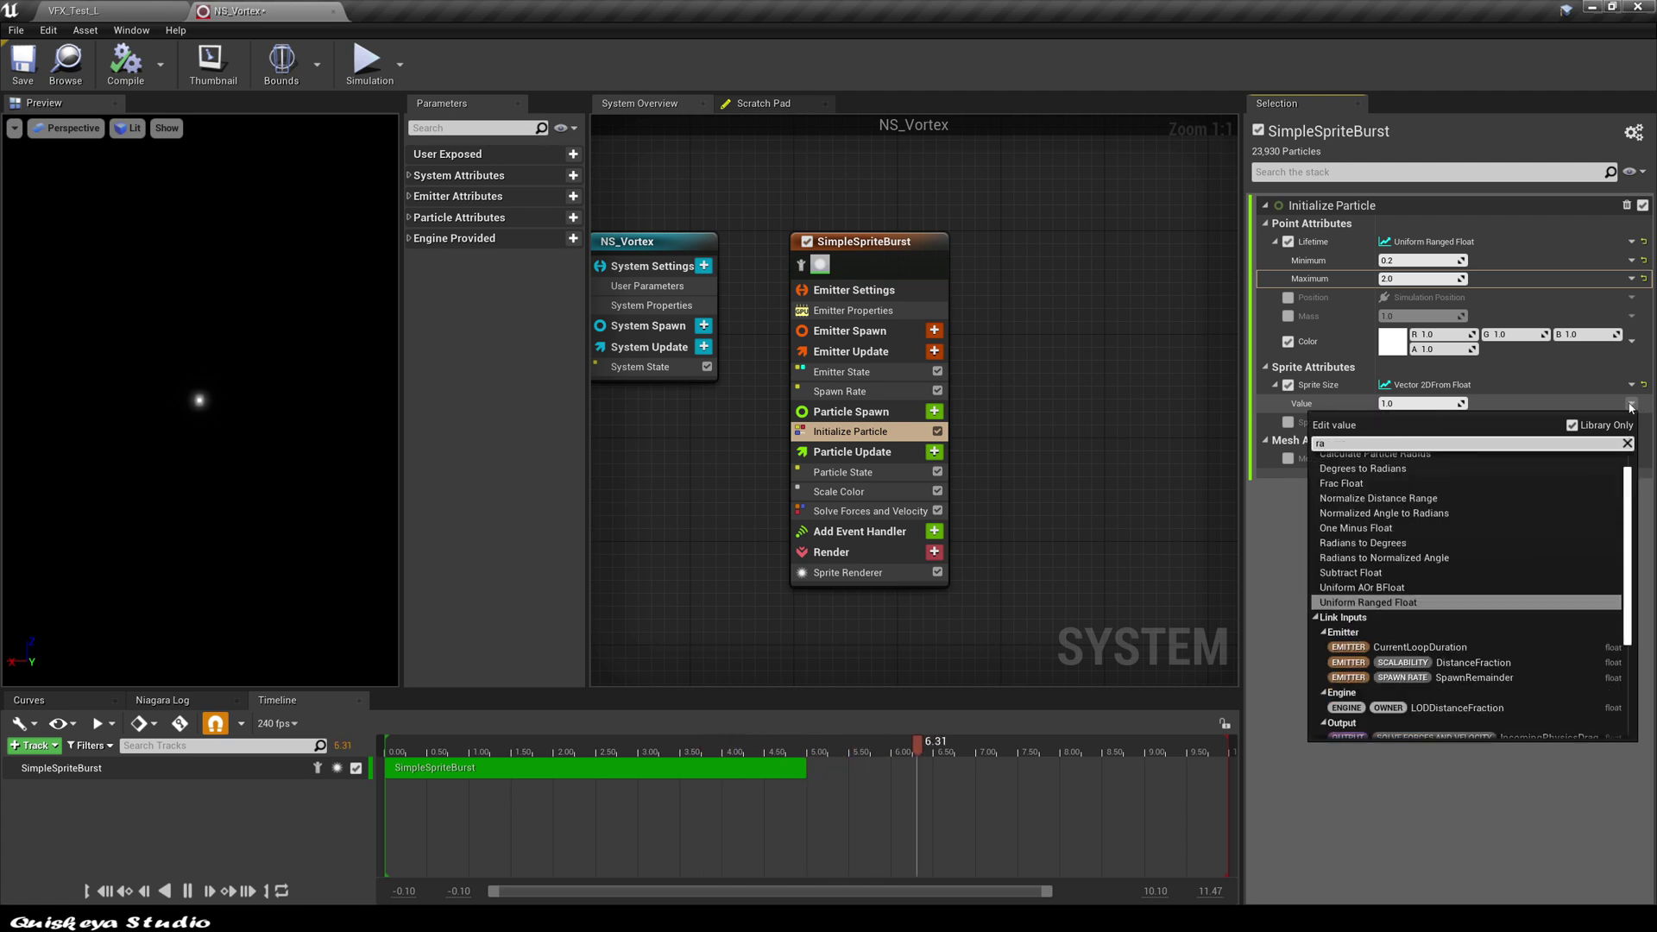
pyautogui.click(1375, 602)
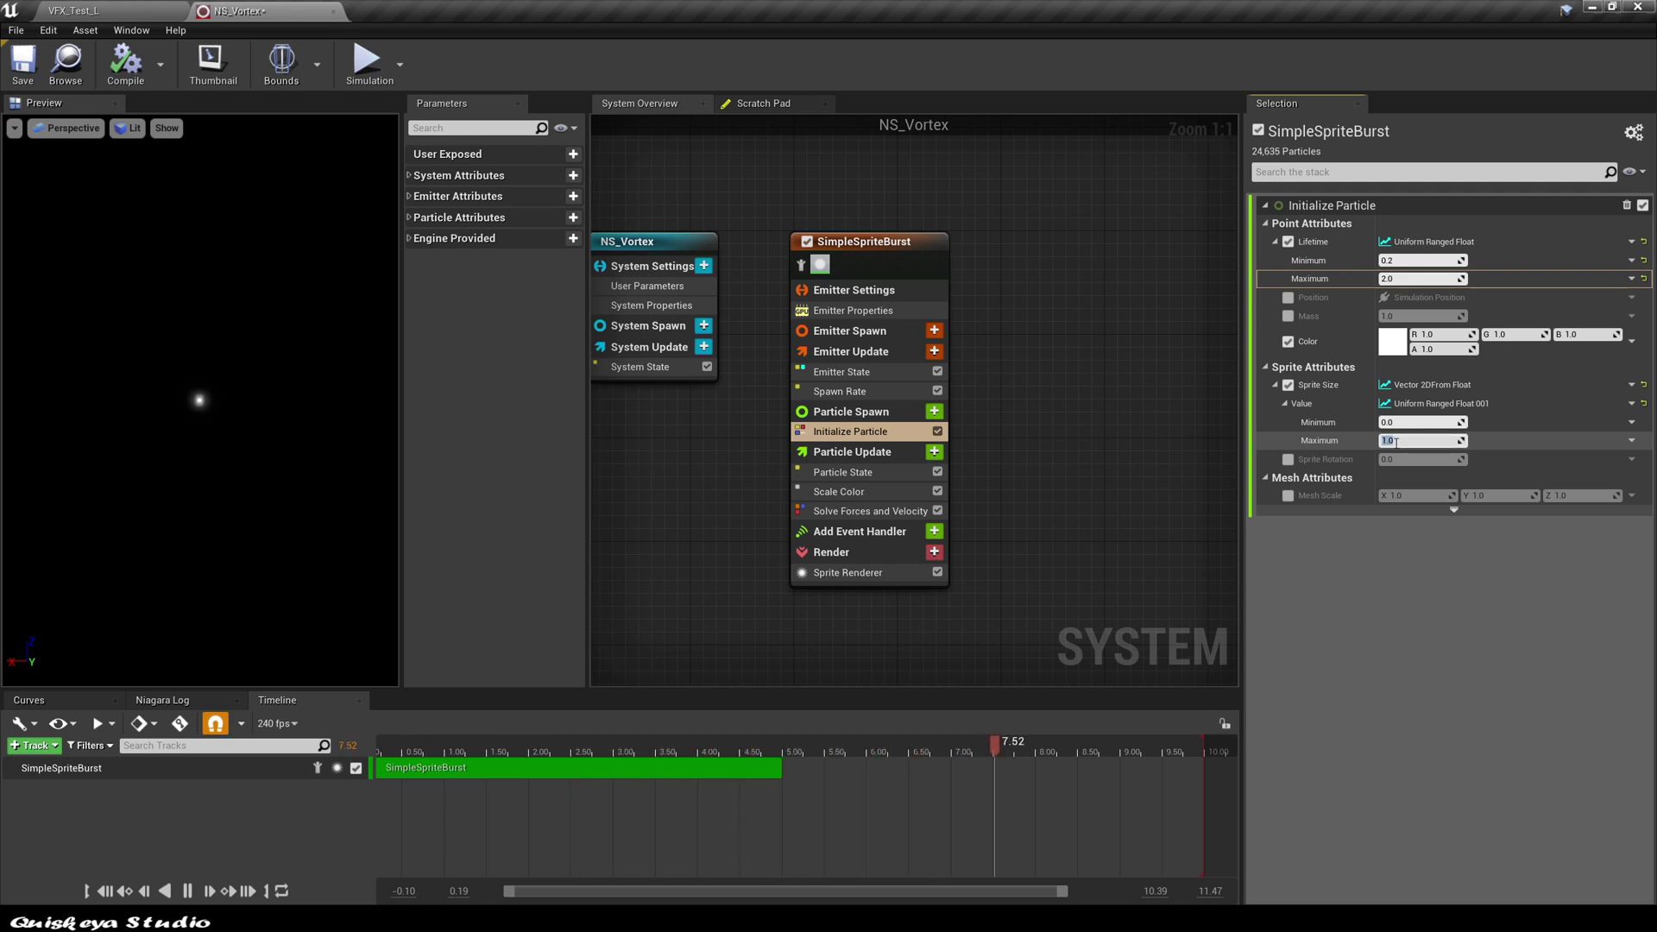
pyautogui.write('5')
pyautogui.press('Return')
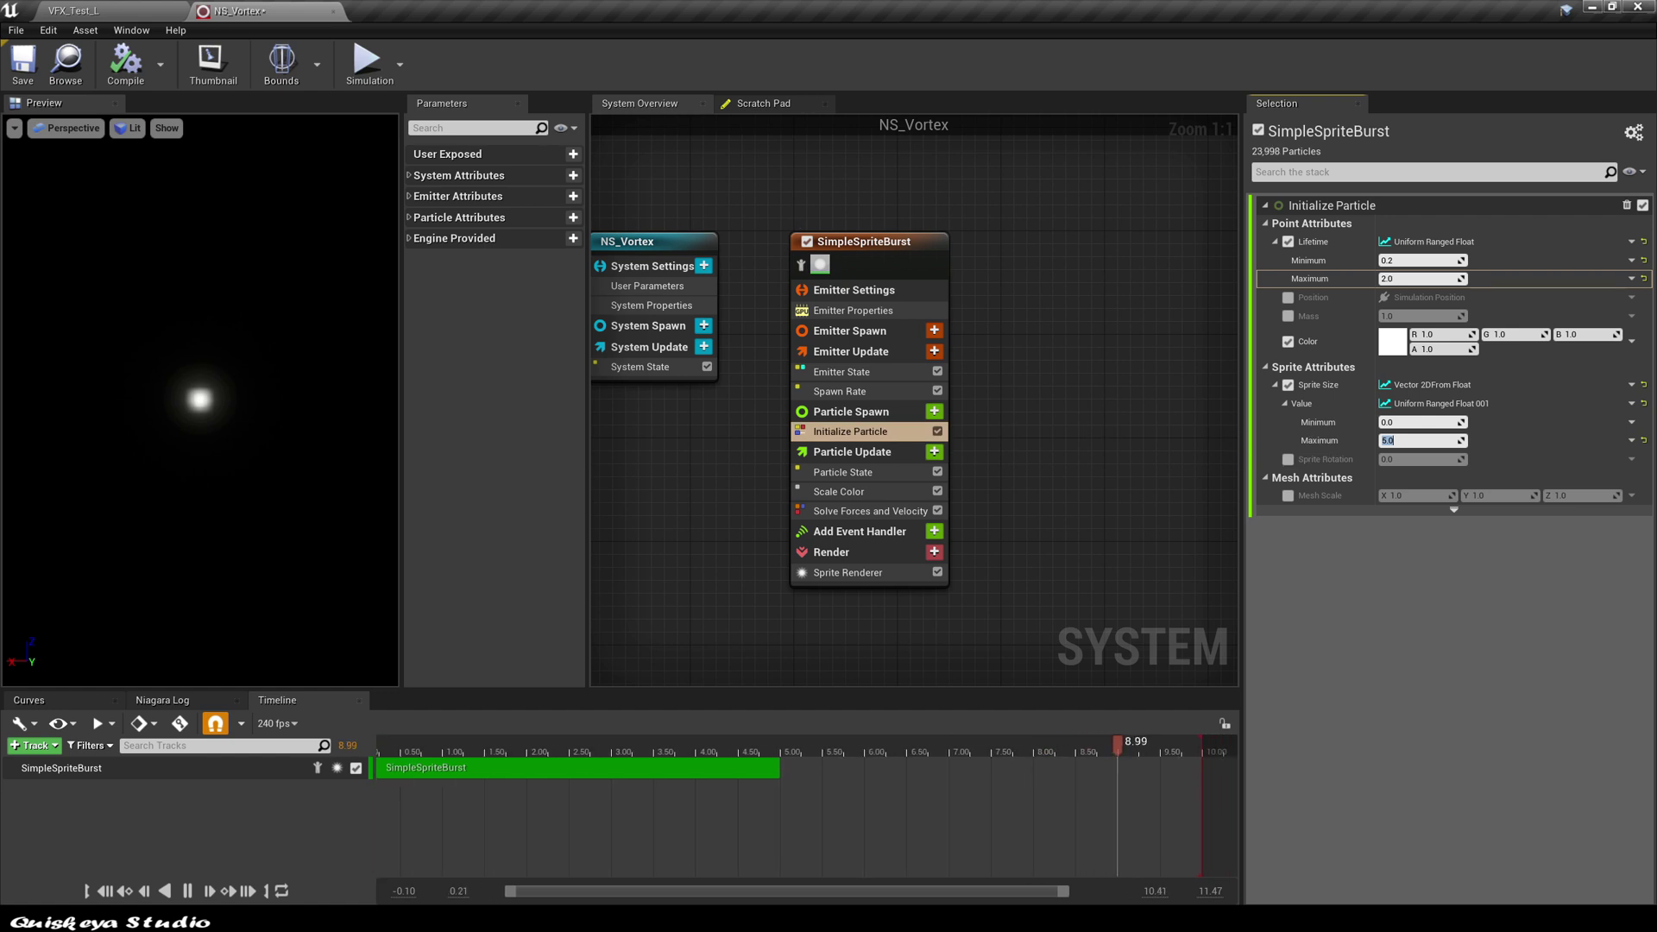
# Add a Torus Location module to the emitter's Particle Spawn group.
pyautogui.click(934, 411)
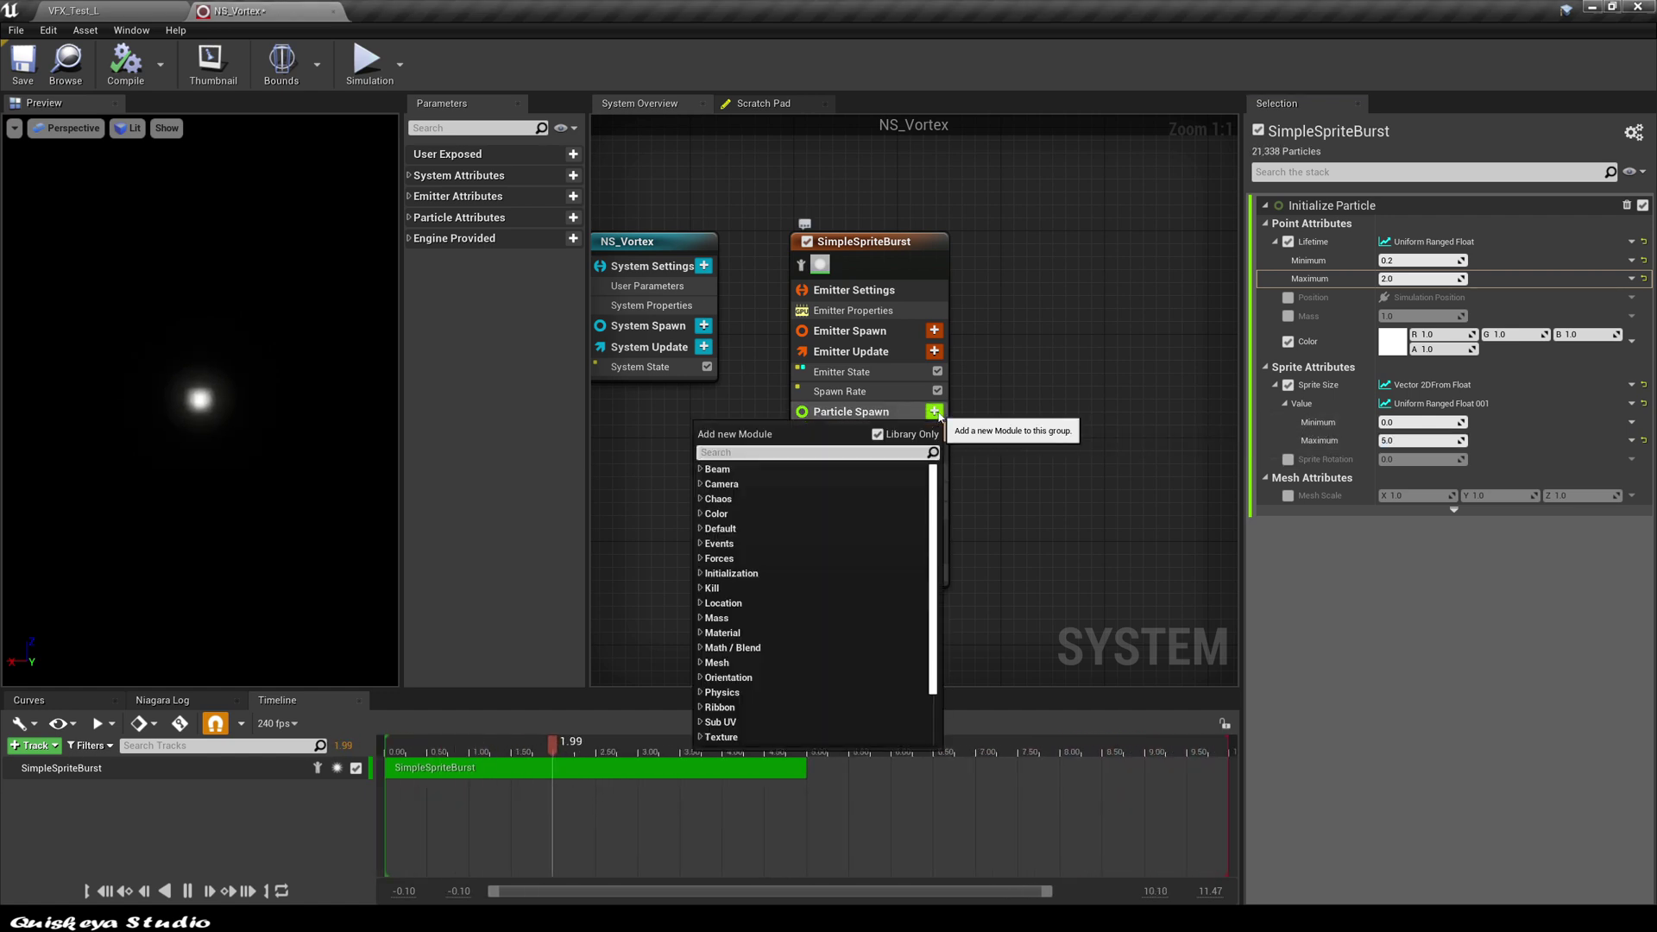
pyautogui.write('tor')
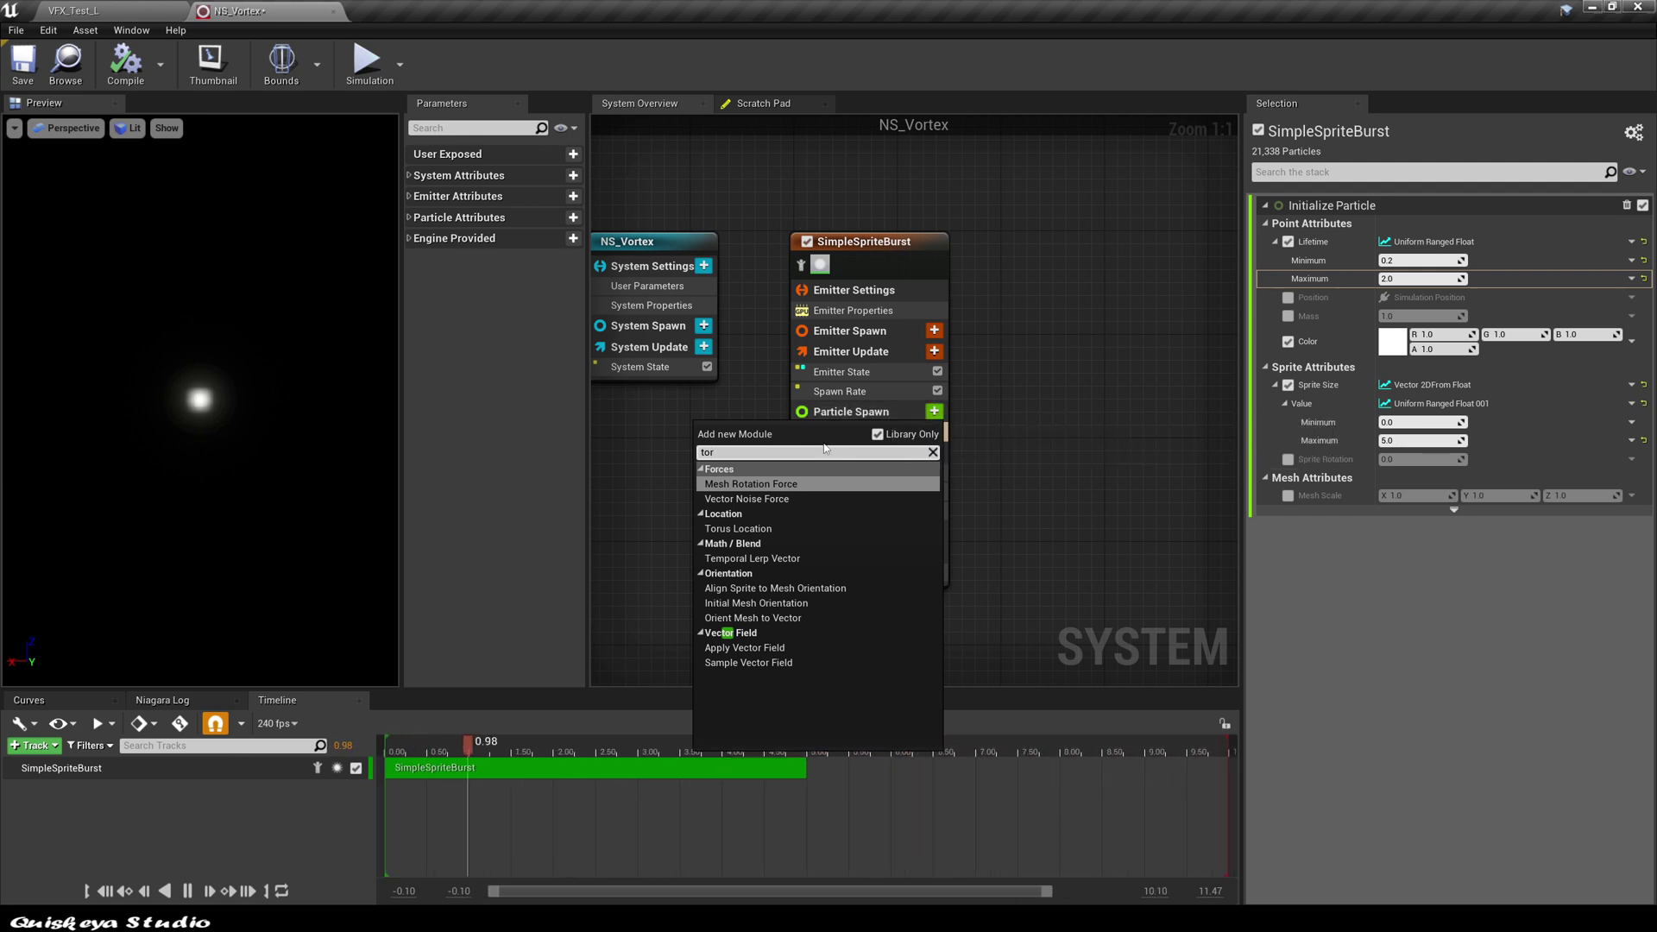
pyautogui.click(778, 528)
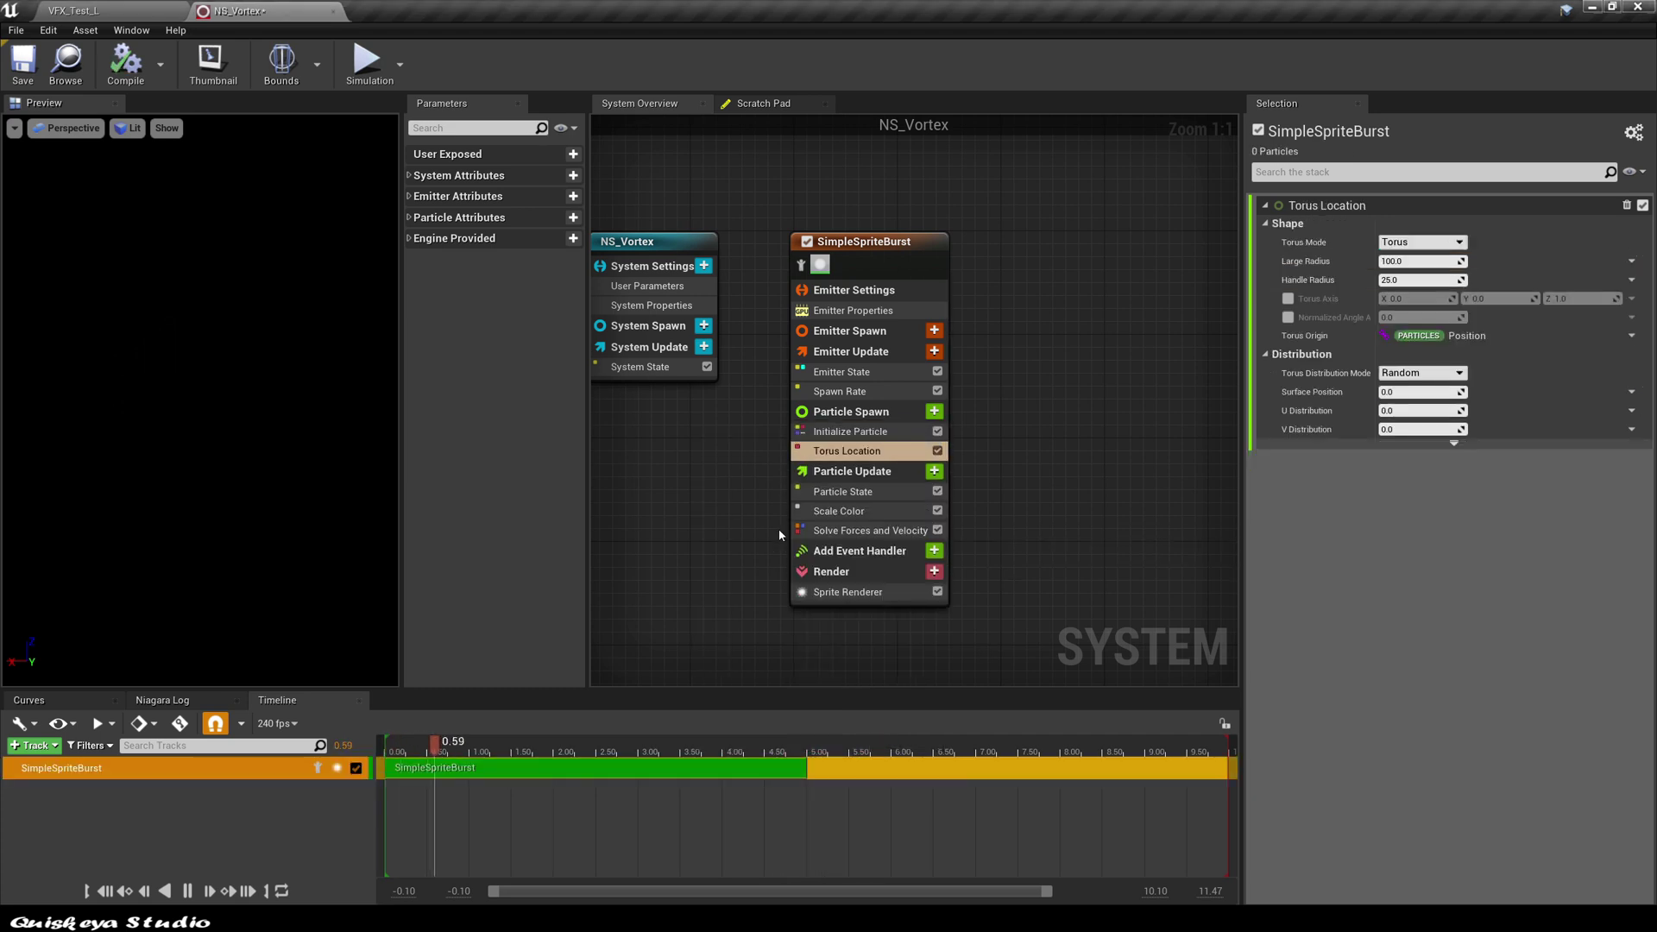
# Set the Torus Location's Large Radius to 200 and its Handle Radius to 20.
pyautogui.moveTo(252, 443); pyautogui.dragTo(194, 448)
pyautogui.scroll(5, 294, 444)
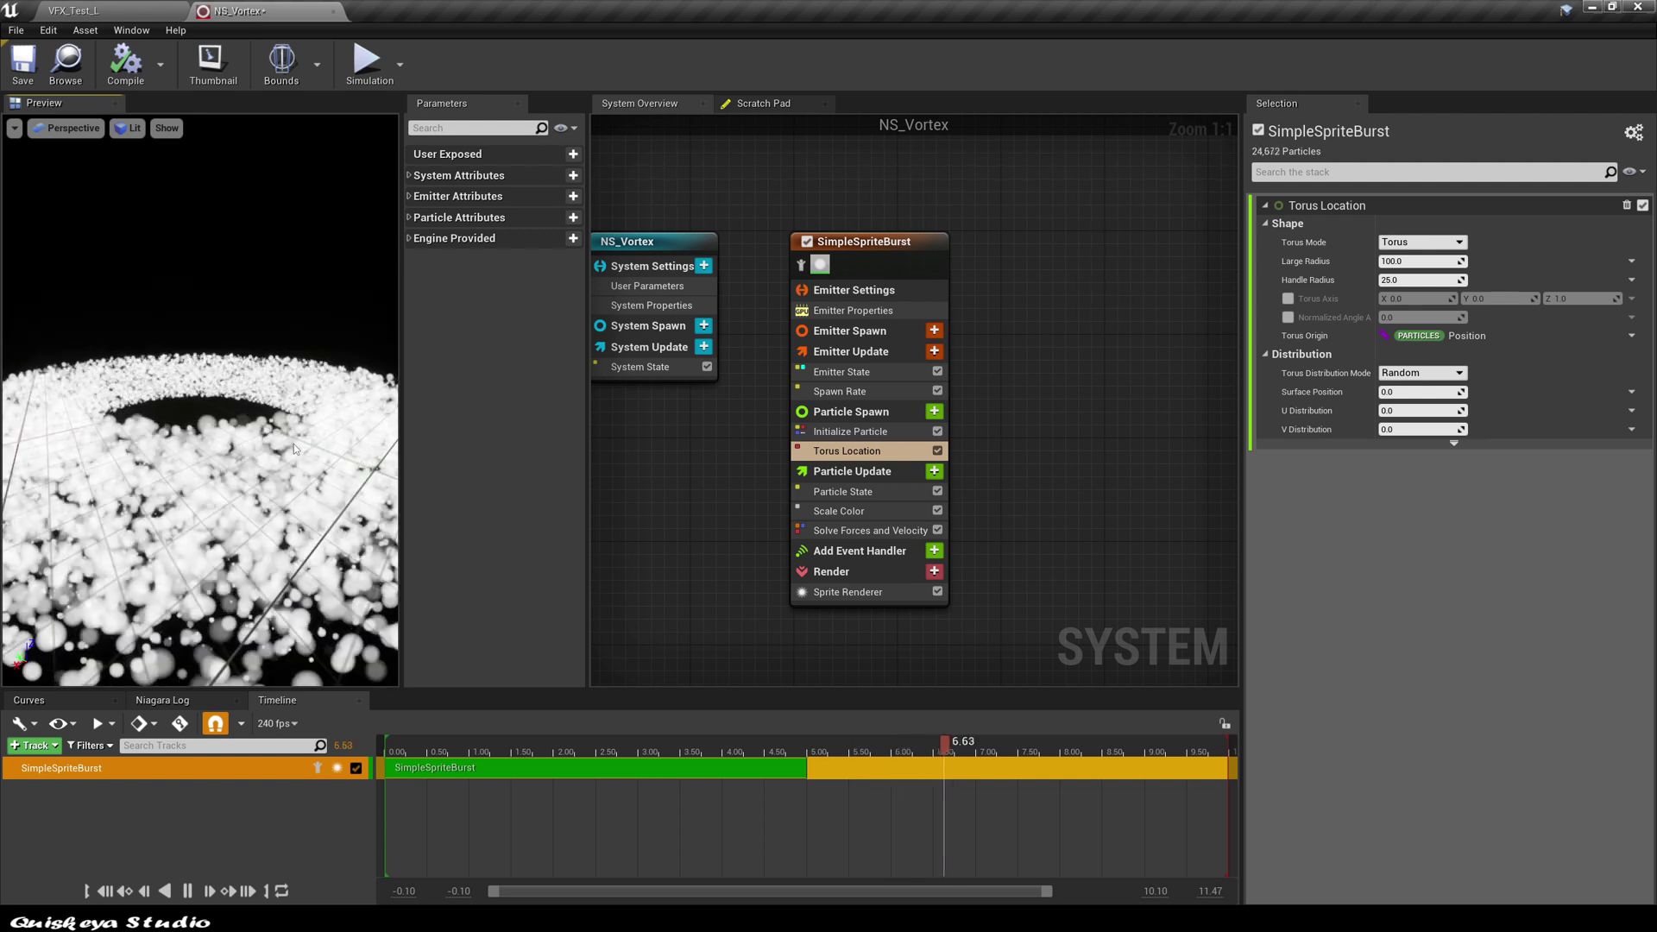
pyautogui.scroll(-5, 294, 444)
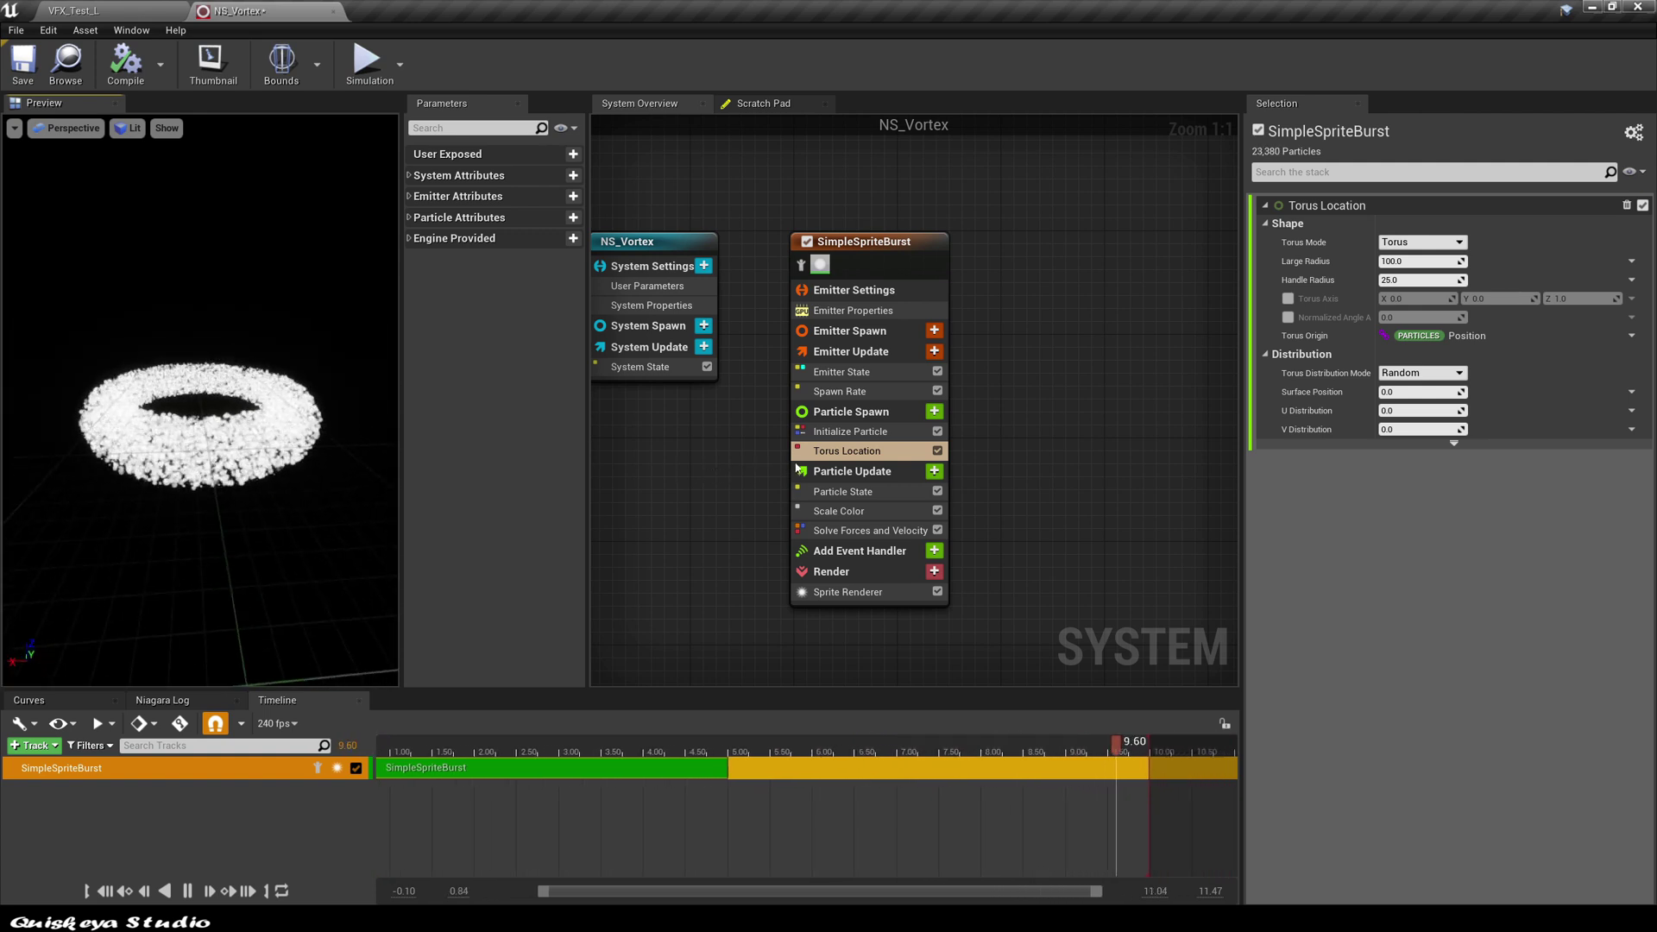
pyautogui.click(1402, 262)
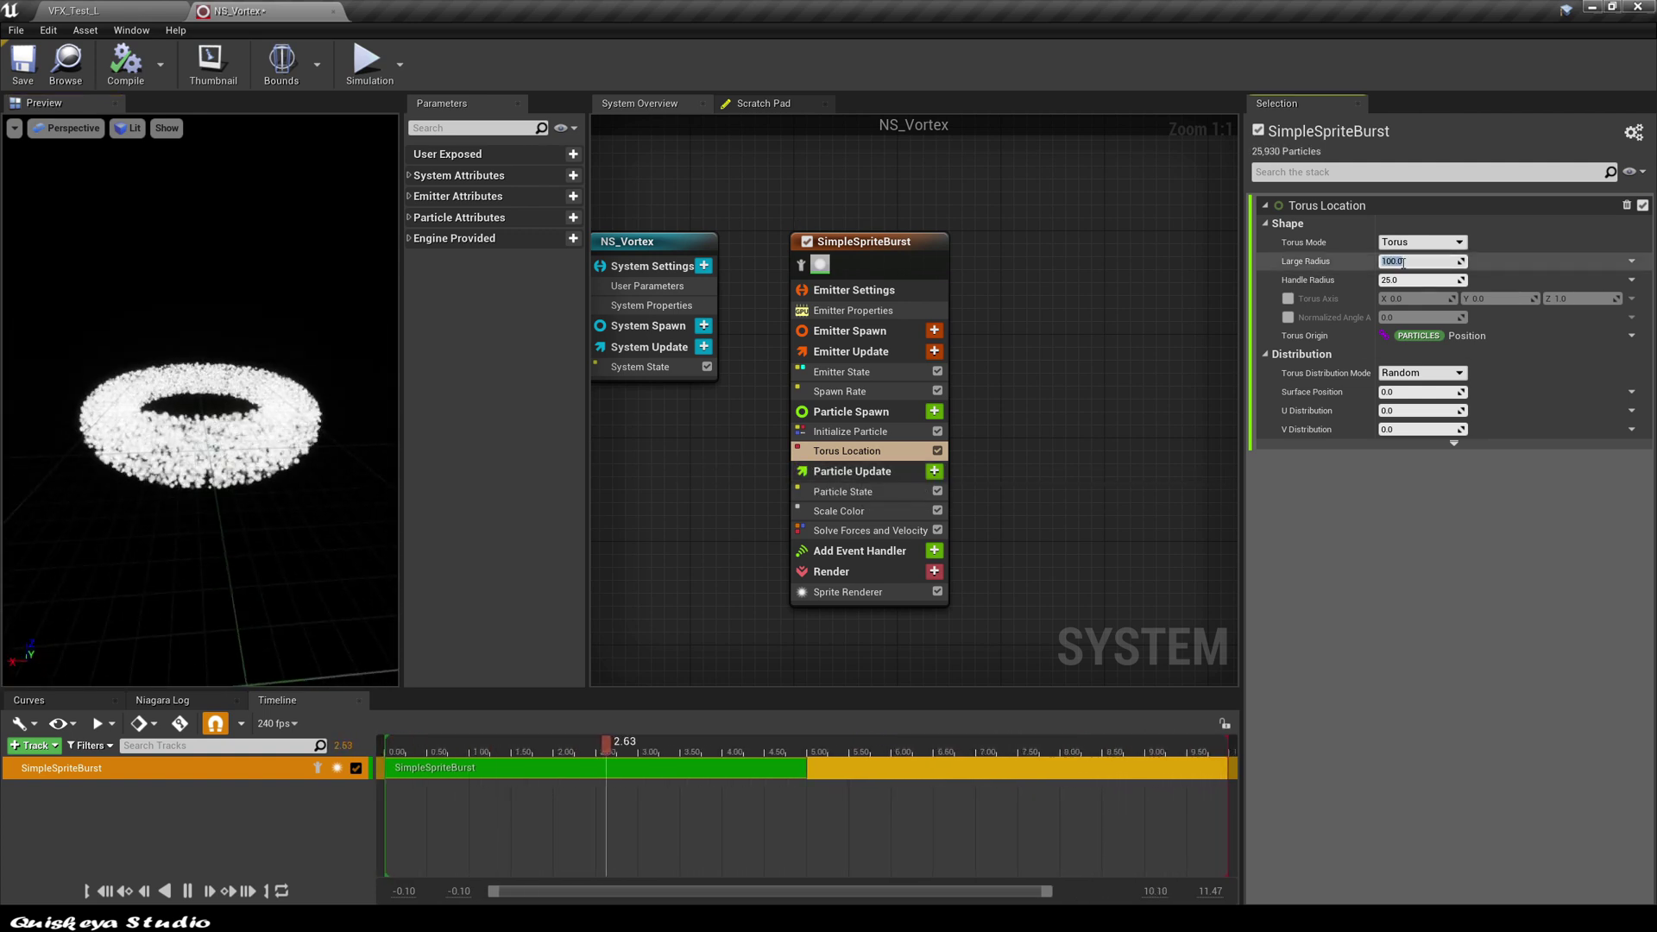
pyautogui.write('200')
pyautogui.press('Return')
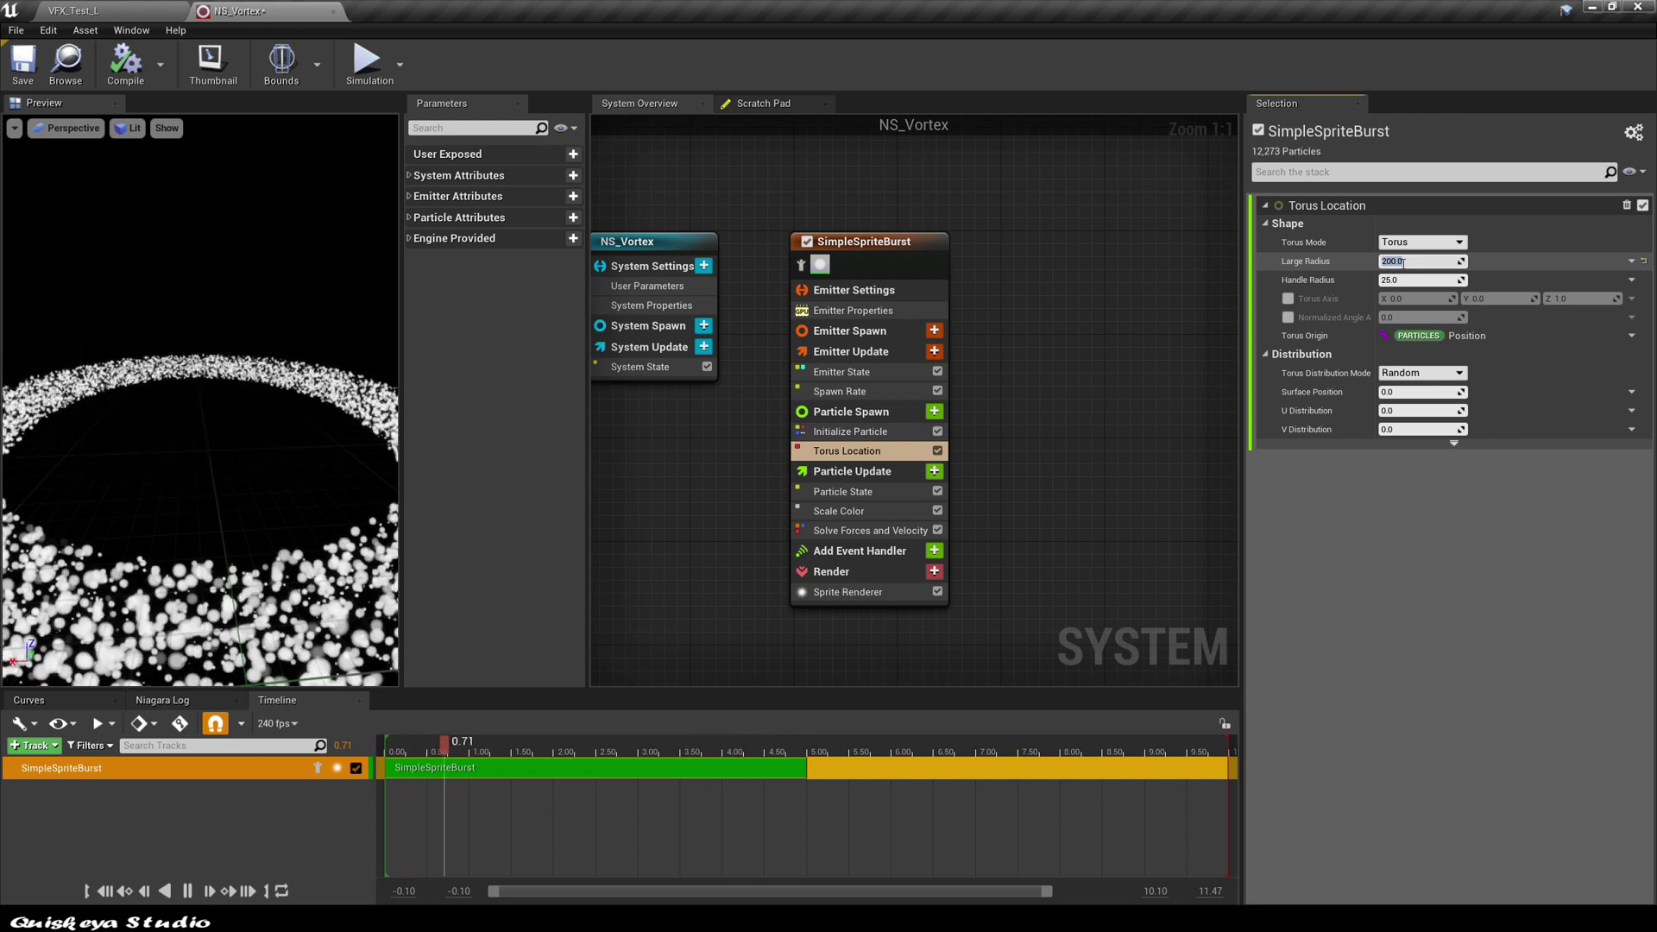
pyautogui.scroll(-5, 259, 479)
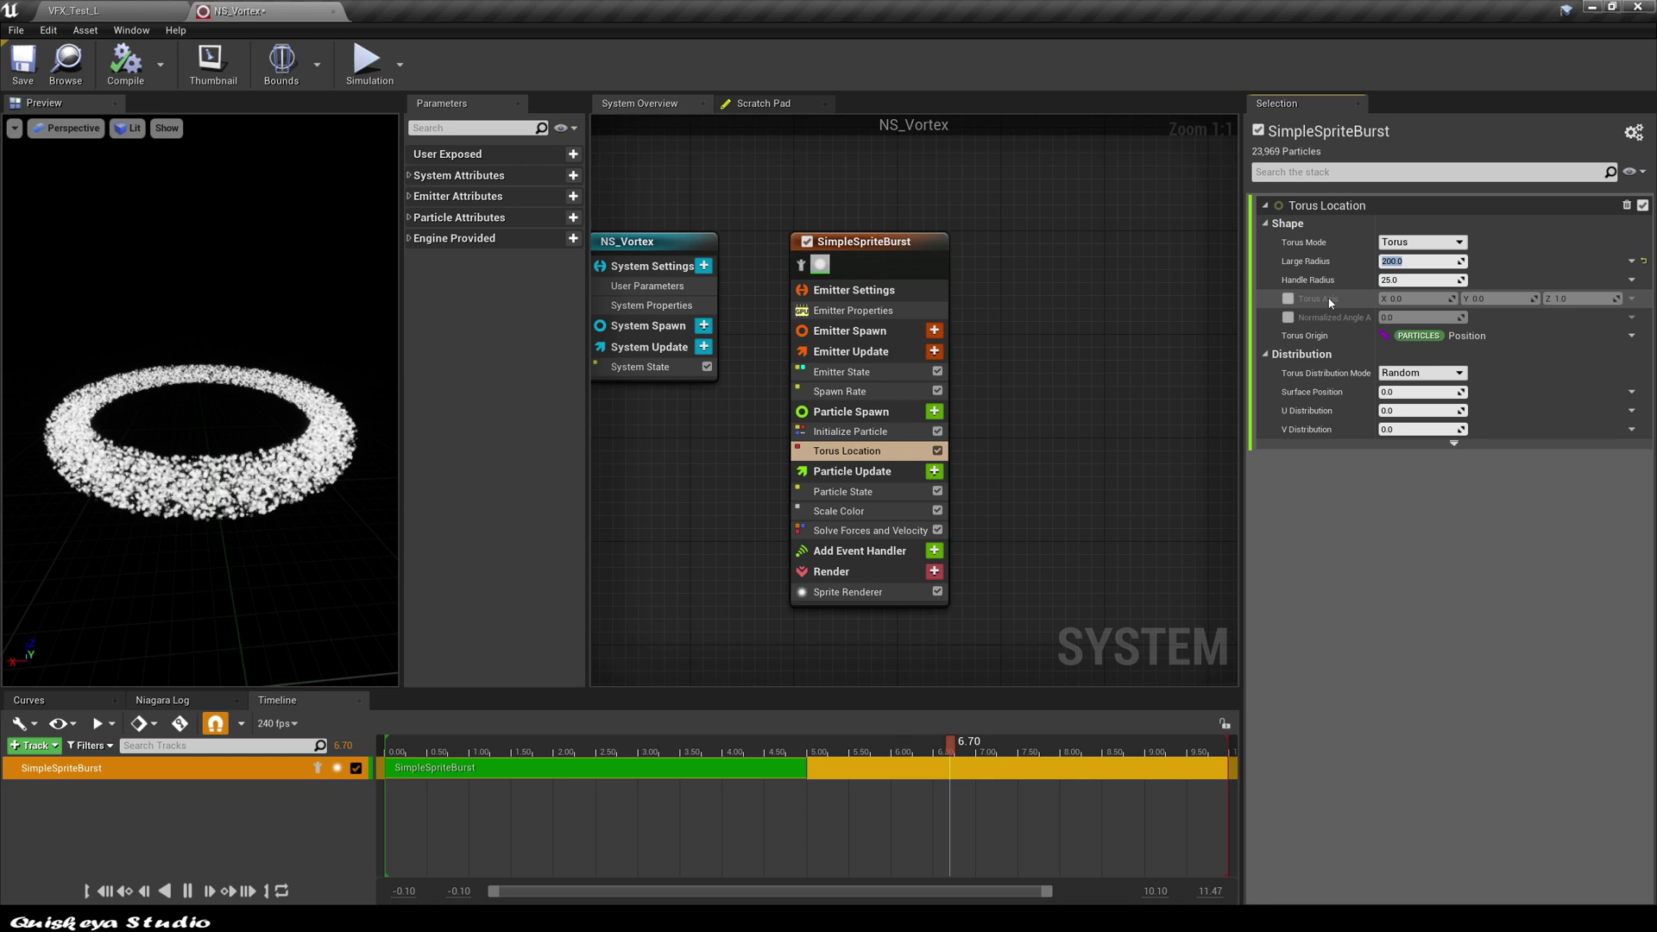
pyautogui.click(1402, 281)
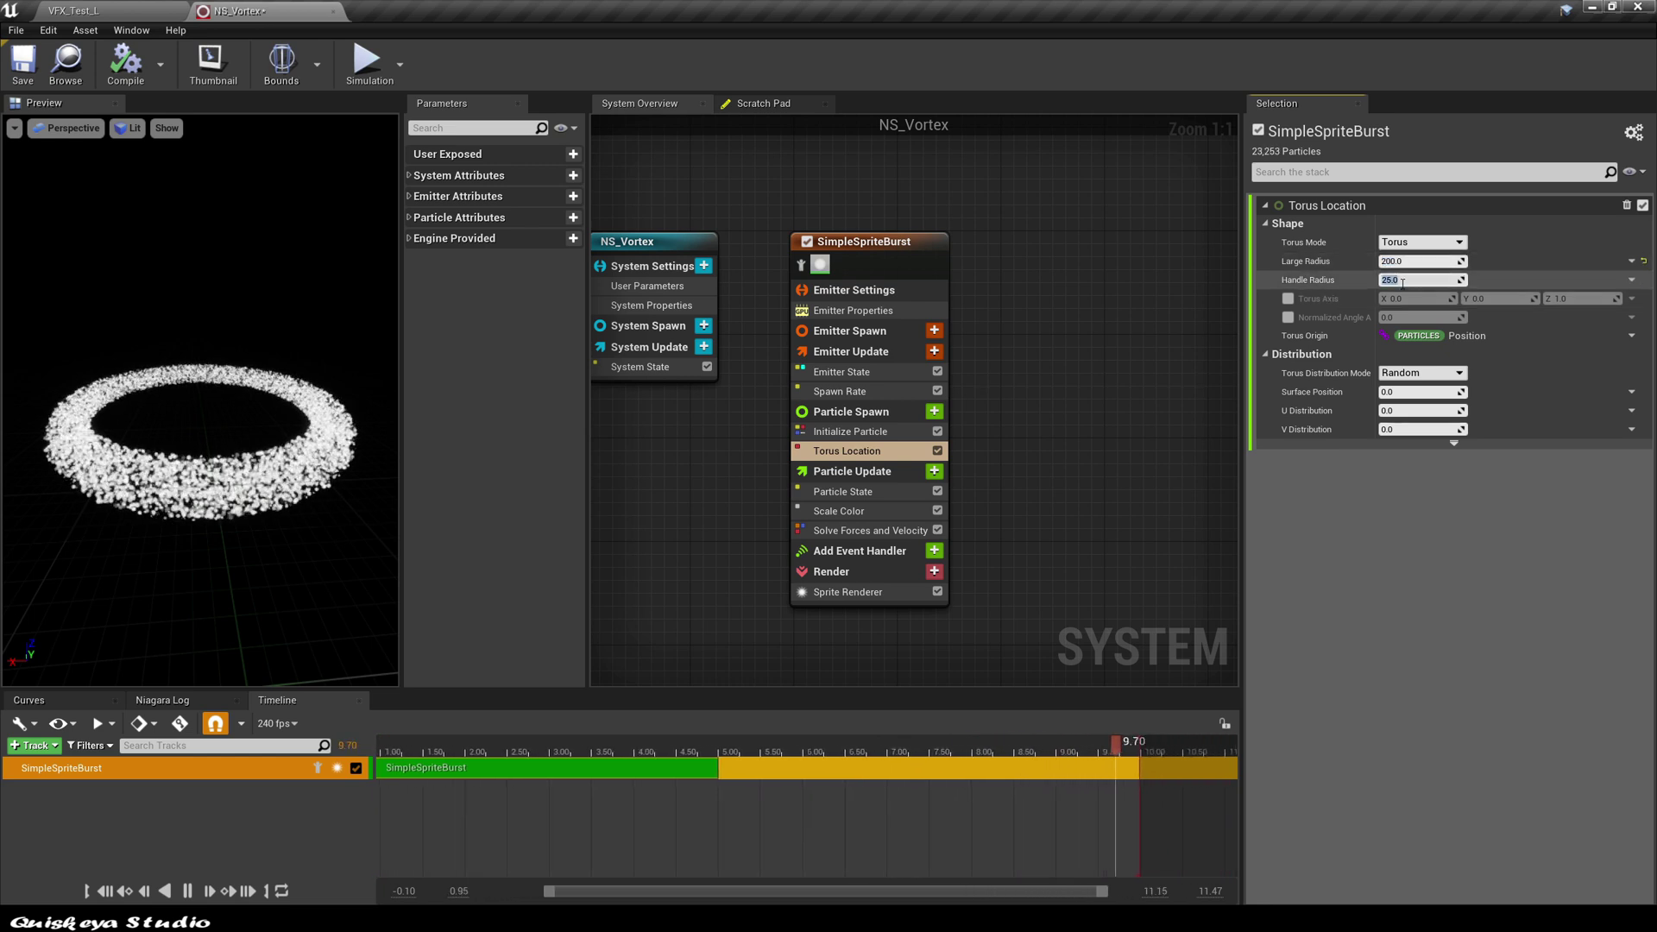
pyautogui.write('20')
pyautogui.press('Return')
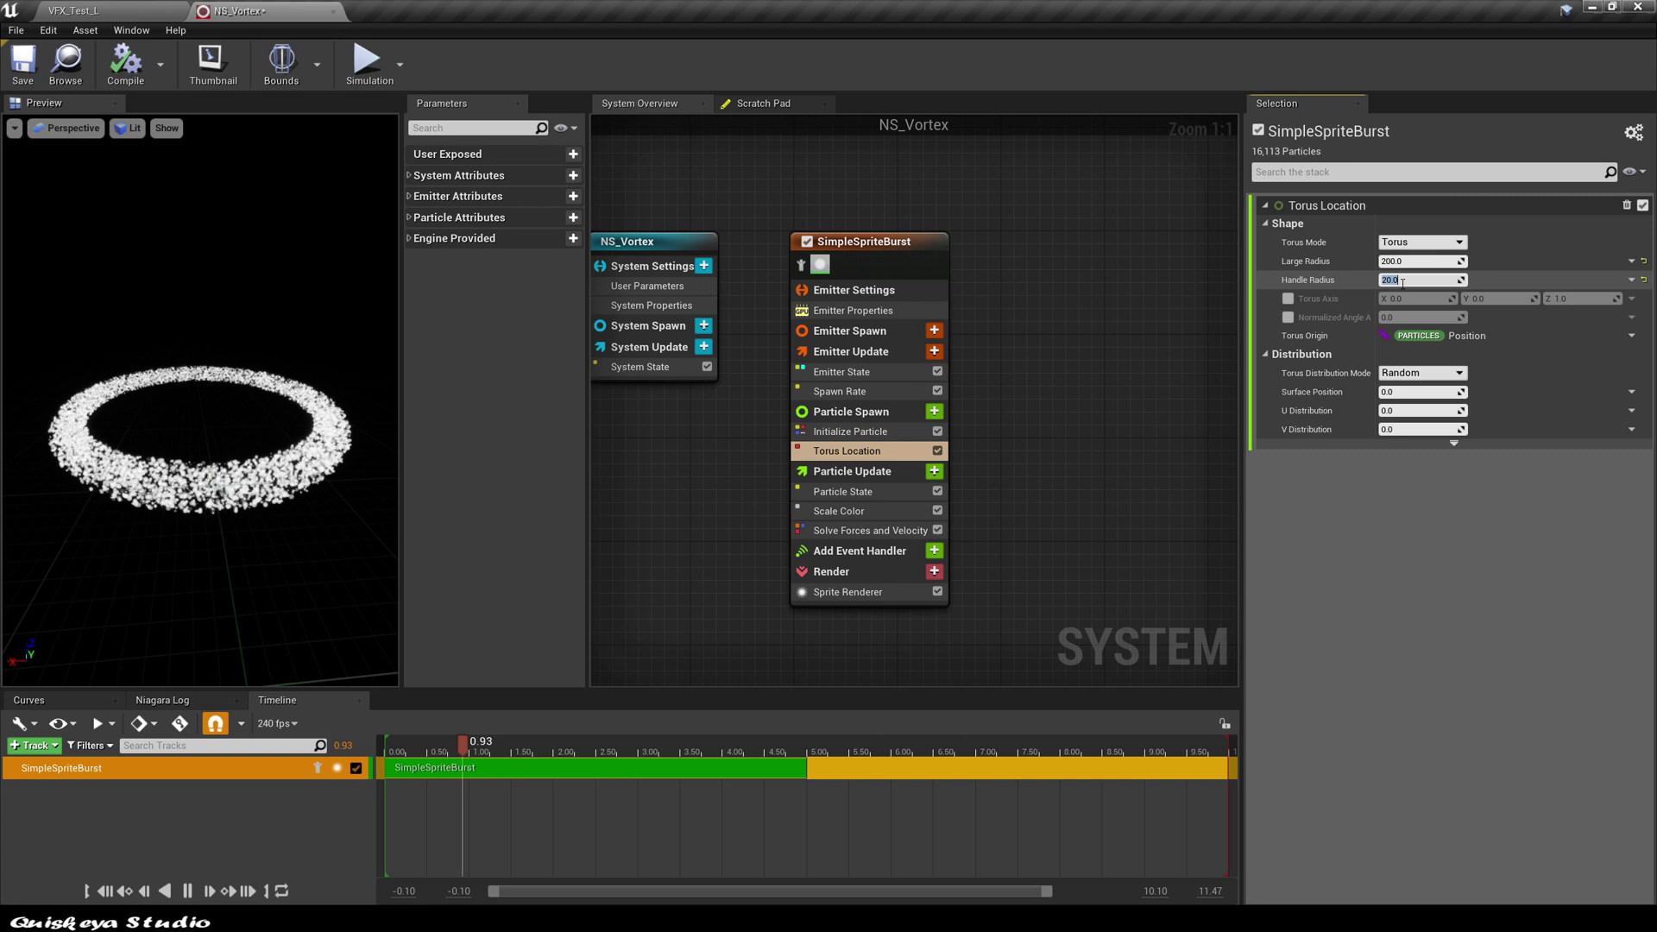
# Enable the Torus Axis and Normalized Angle settings, and set the axis to Y 1 and Z 0 to stand the ring upright.
pyautogui.click(1287, 299)
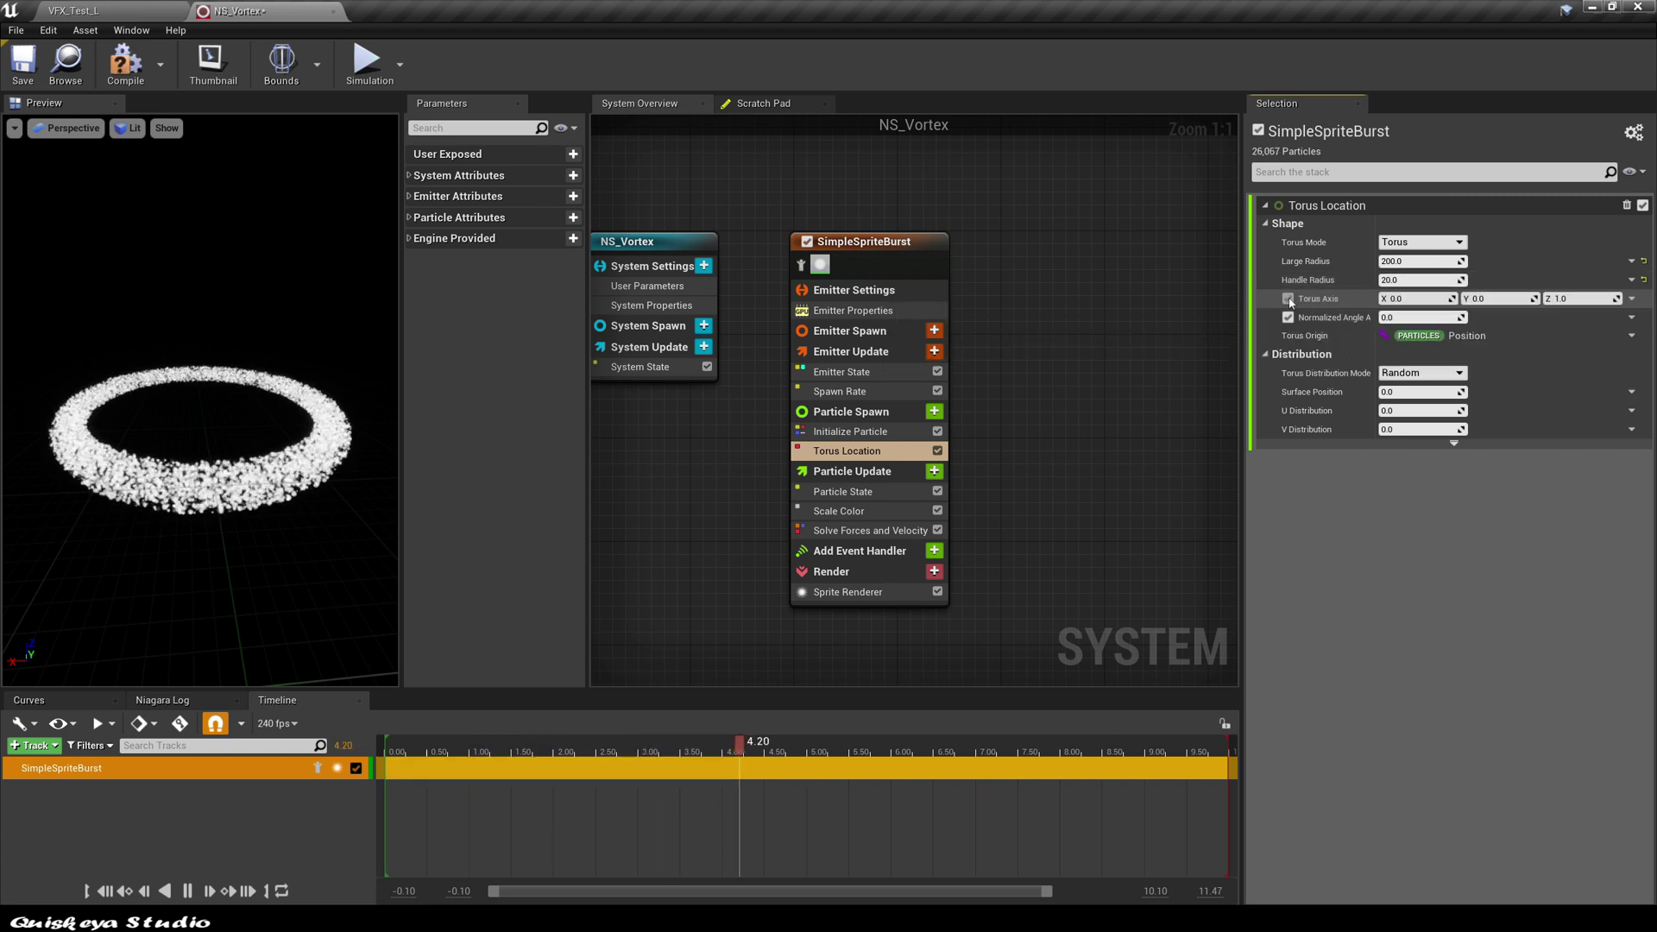
pyautogui.click(1560, 299)
pyautogui.write('0')
pyautogui.click(1488, 300)
pyautogui.write('1')
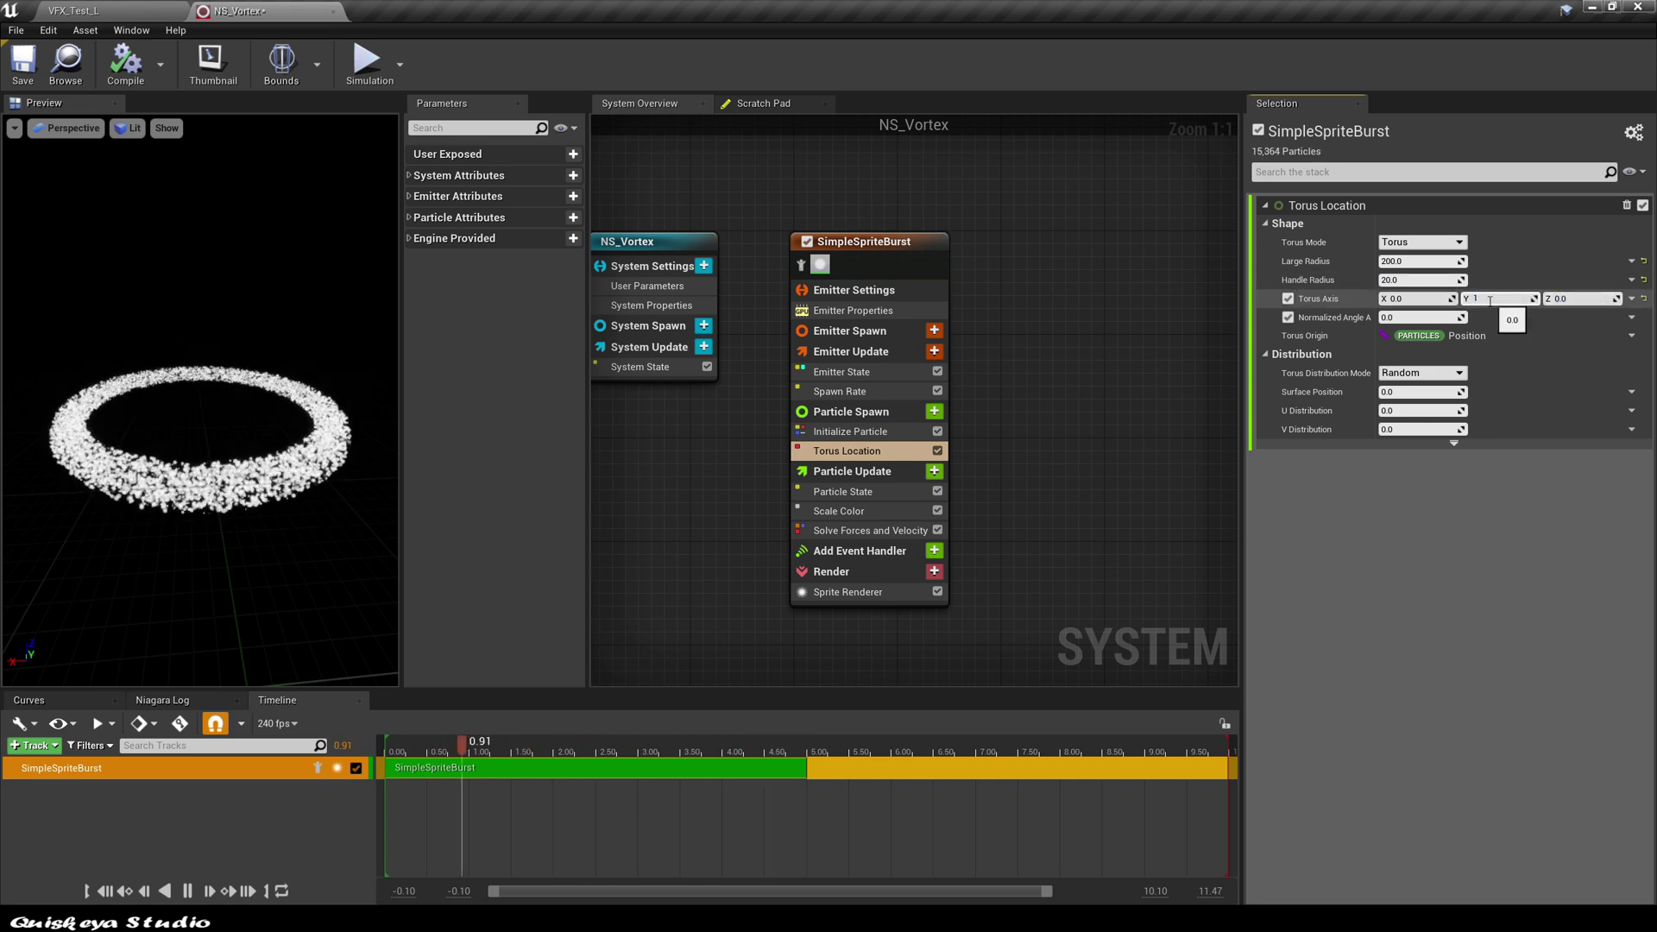
pyautogui.press('Return')
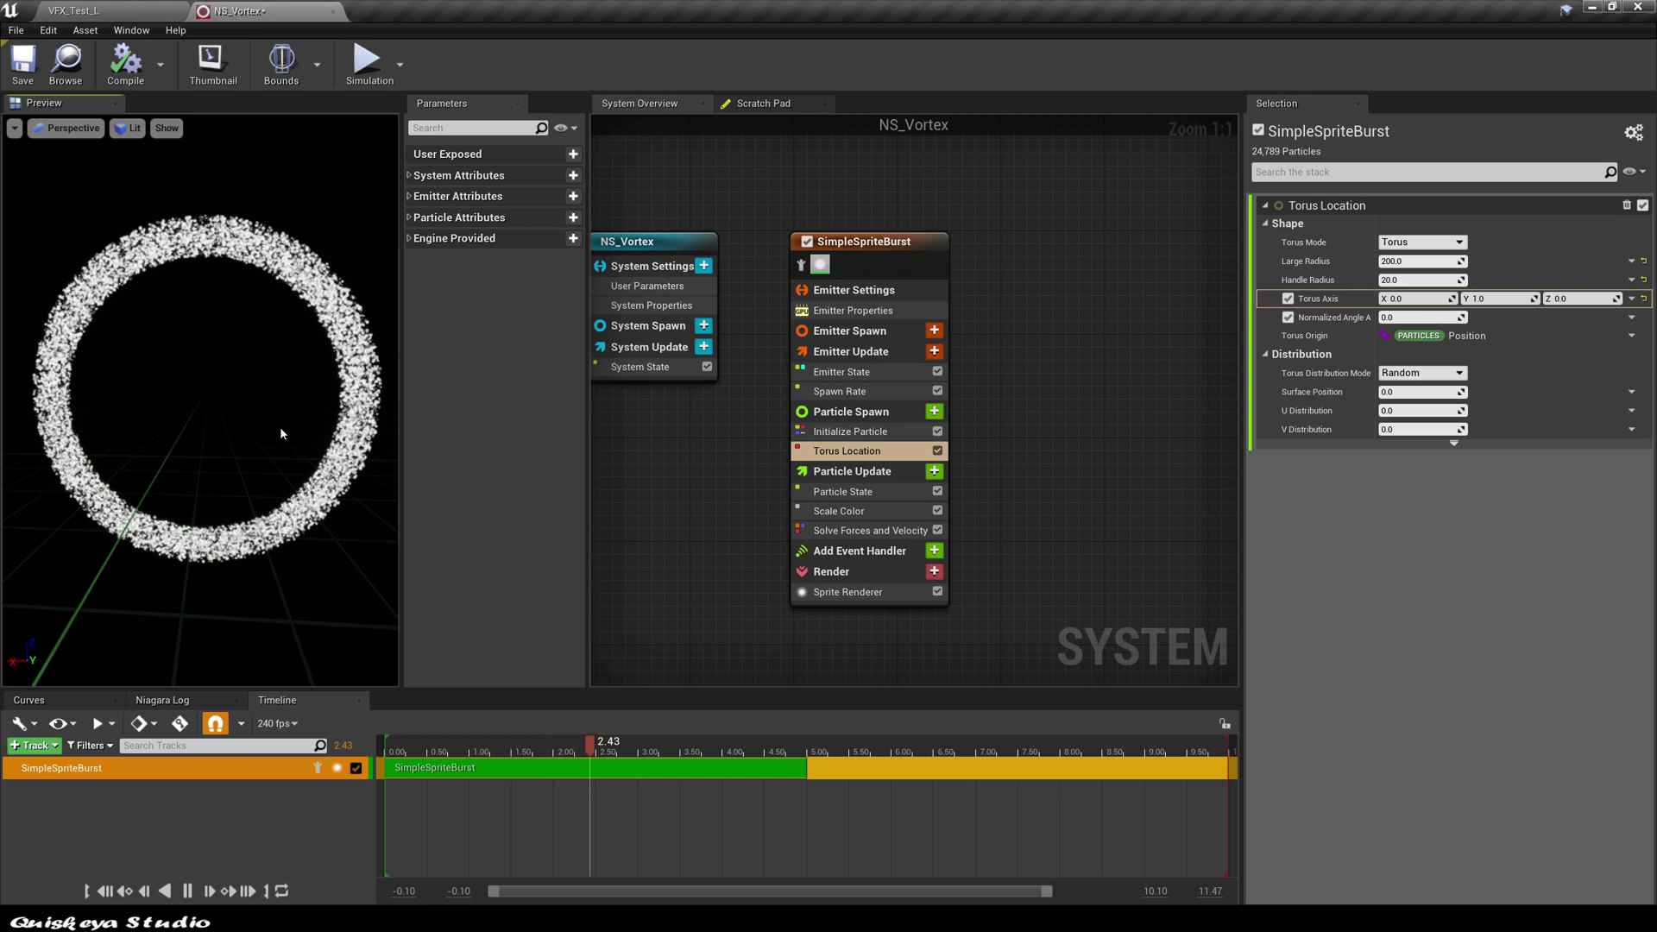
# Set the Torus Location's normalized angle to 0.5.
pyautogui.click(1410, 318)
pyautogui.write('0.5')
pyautogui.press('Return')
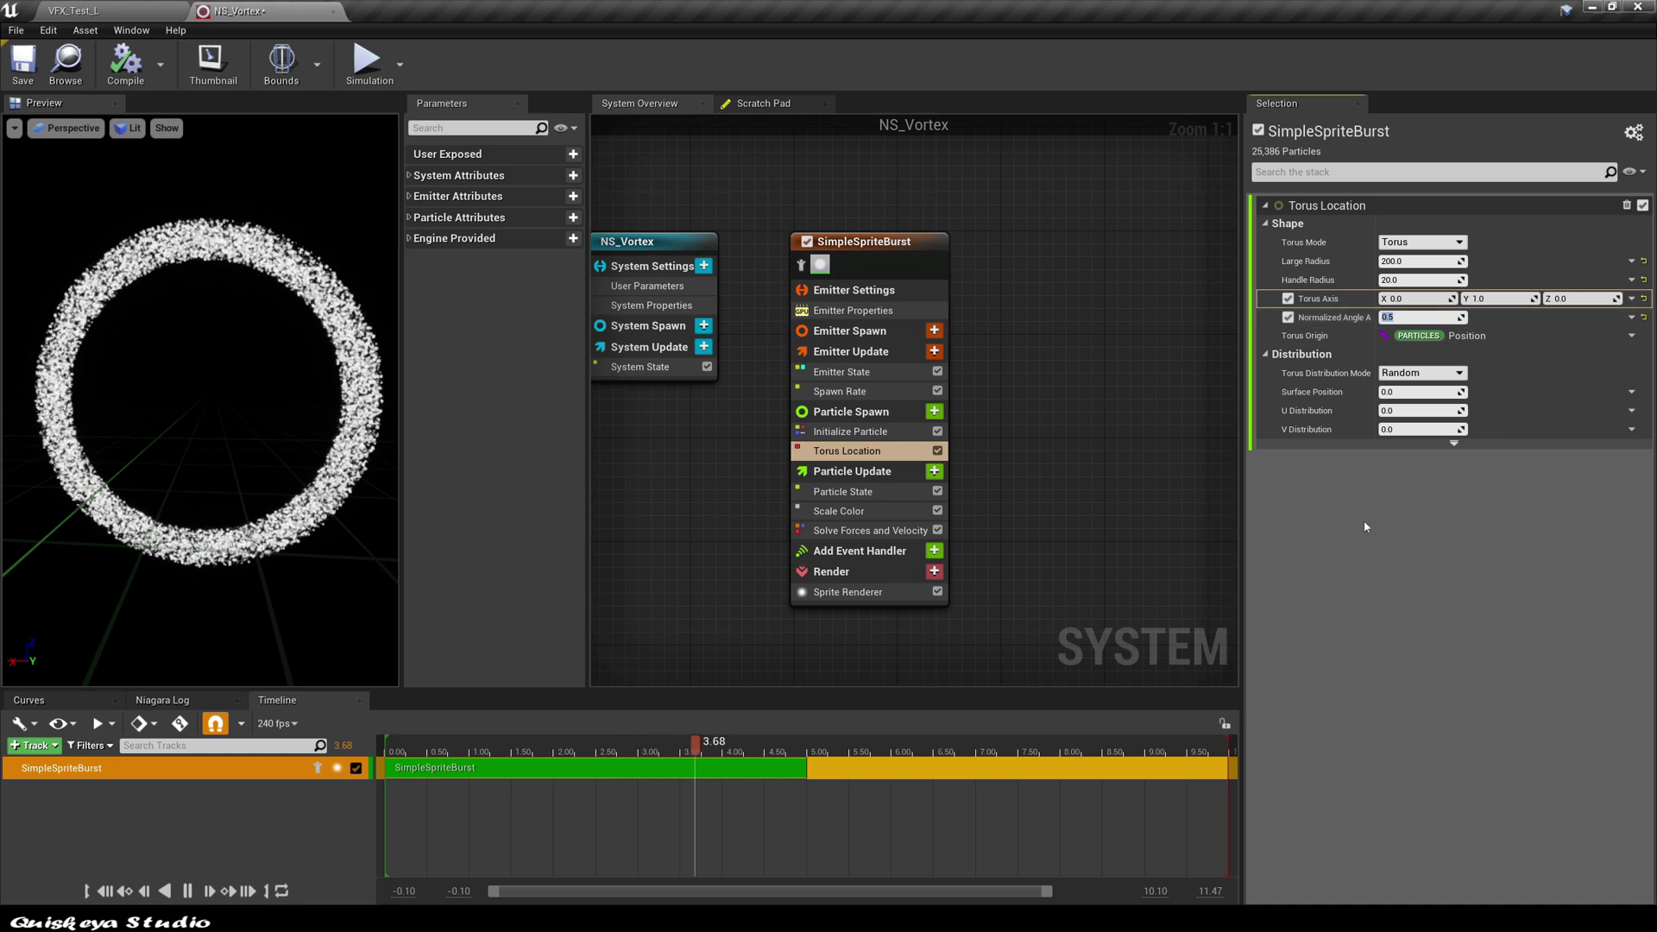
# Switch Scale RGB in the Scale Color module to a Make Vector 3 from Color dynamic input.
pyautogui.click(863, 511)
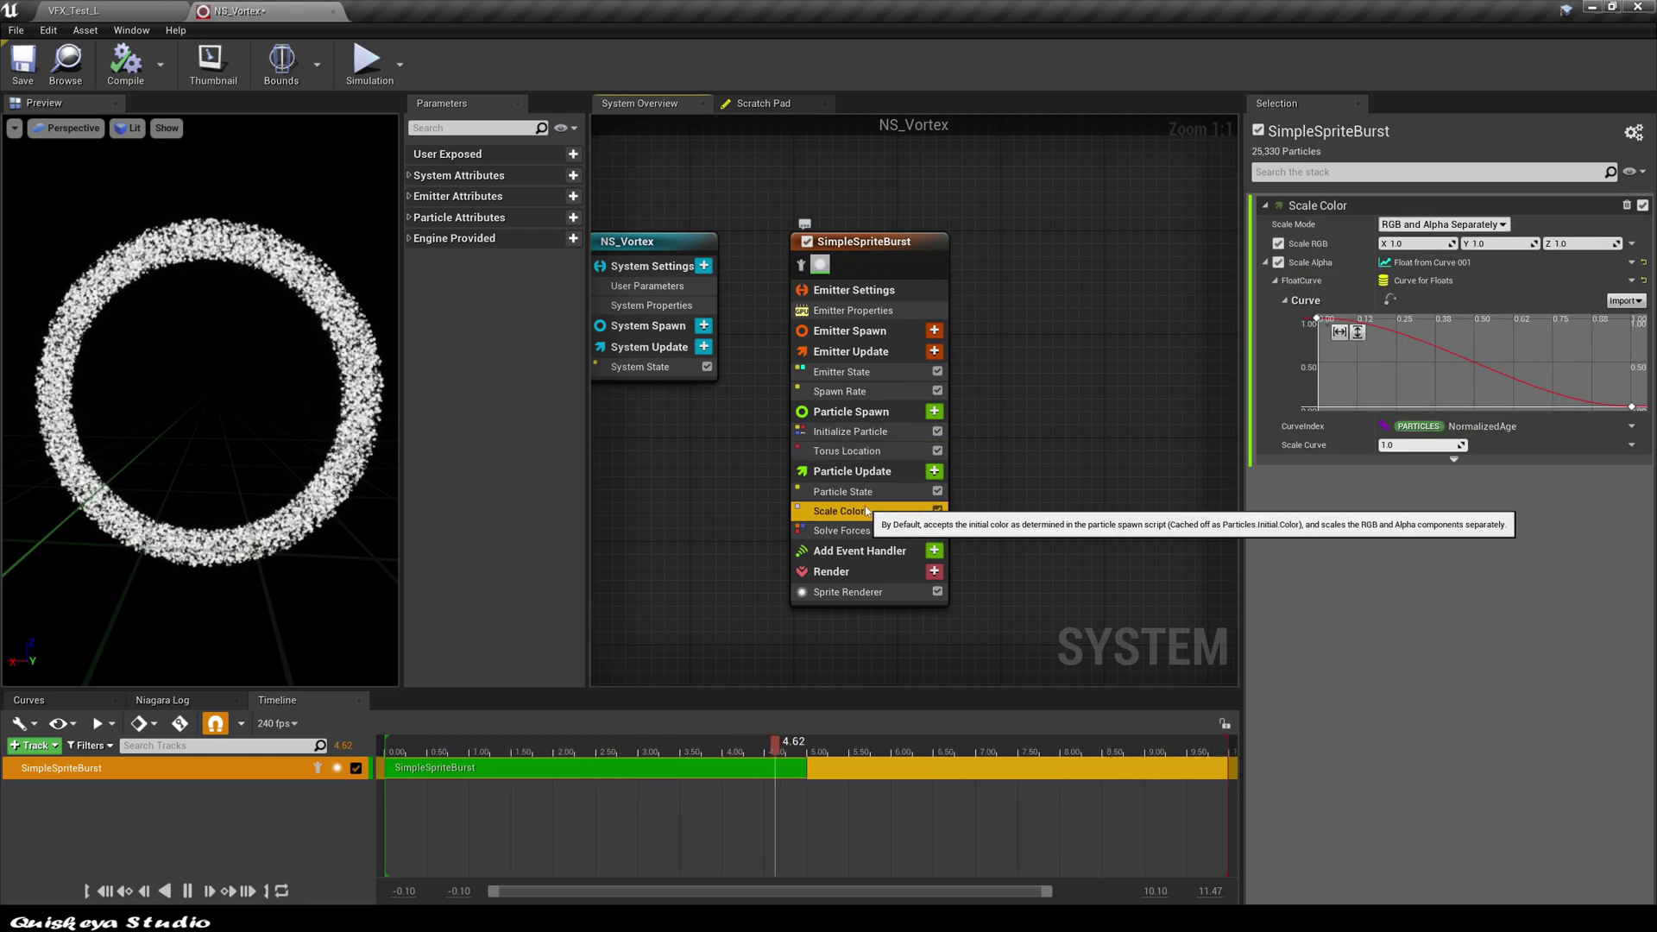
pyautogui.click(1630, 244)
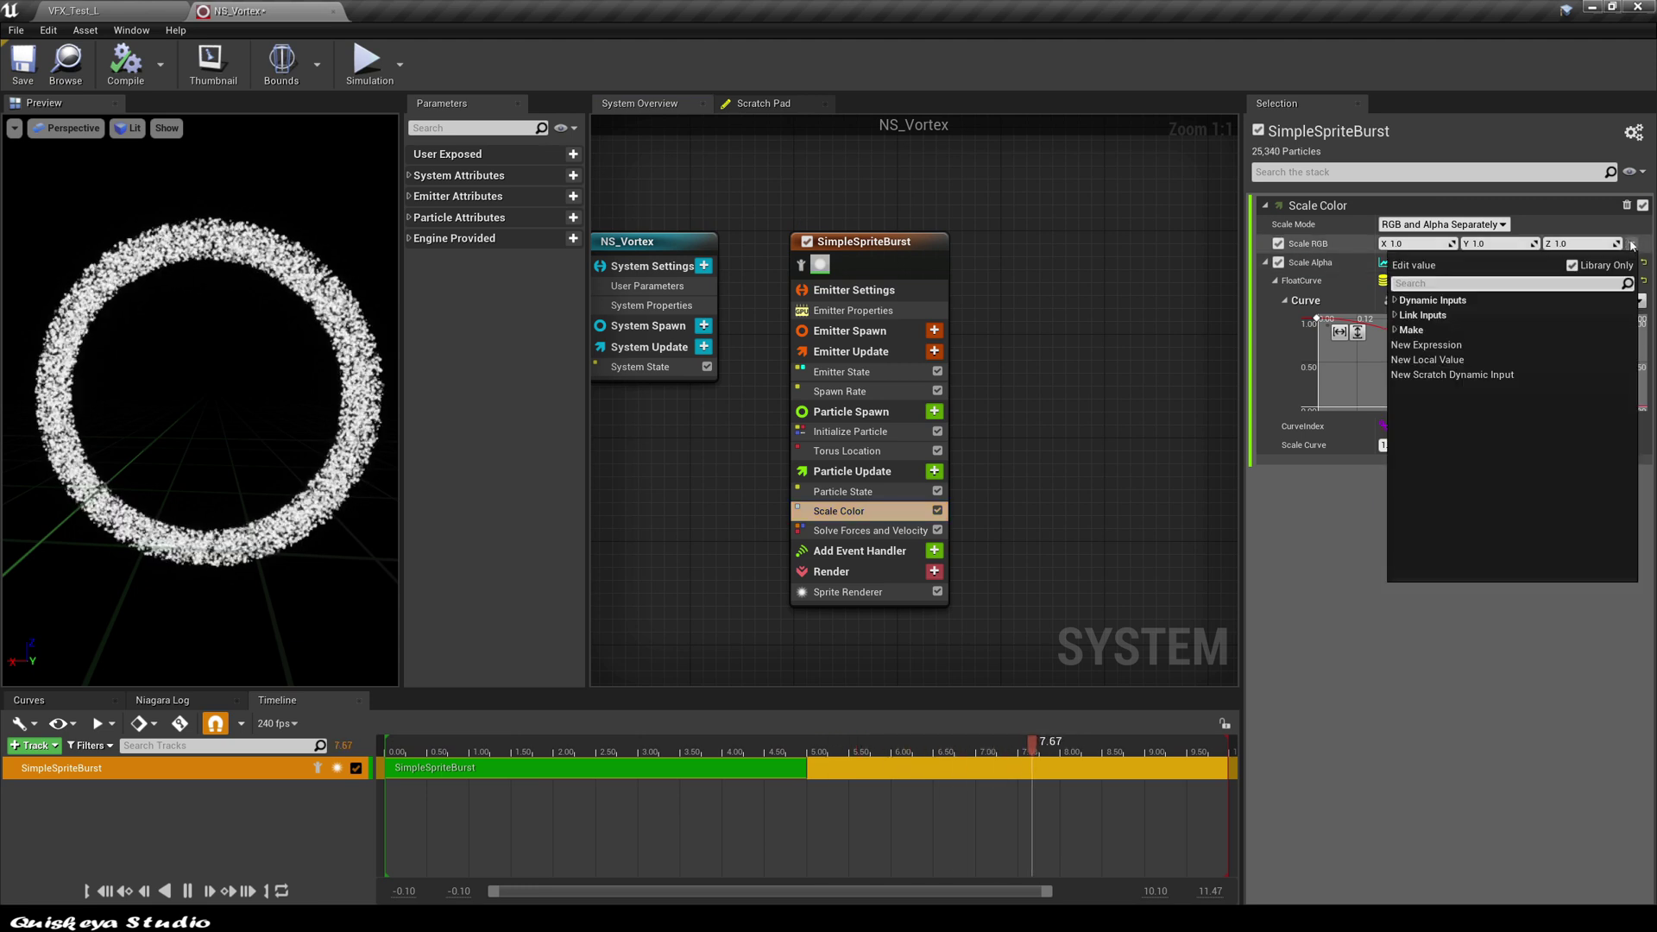
pyautogui.write('col')
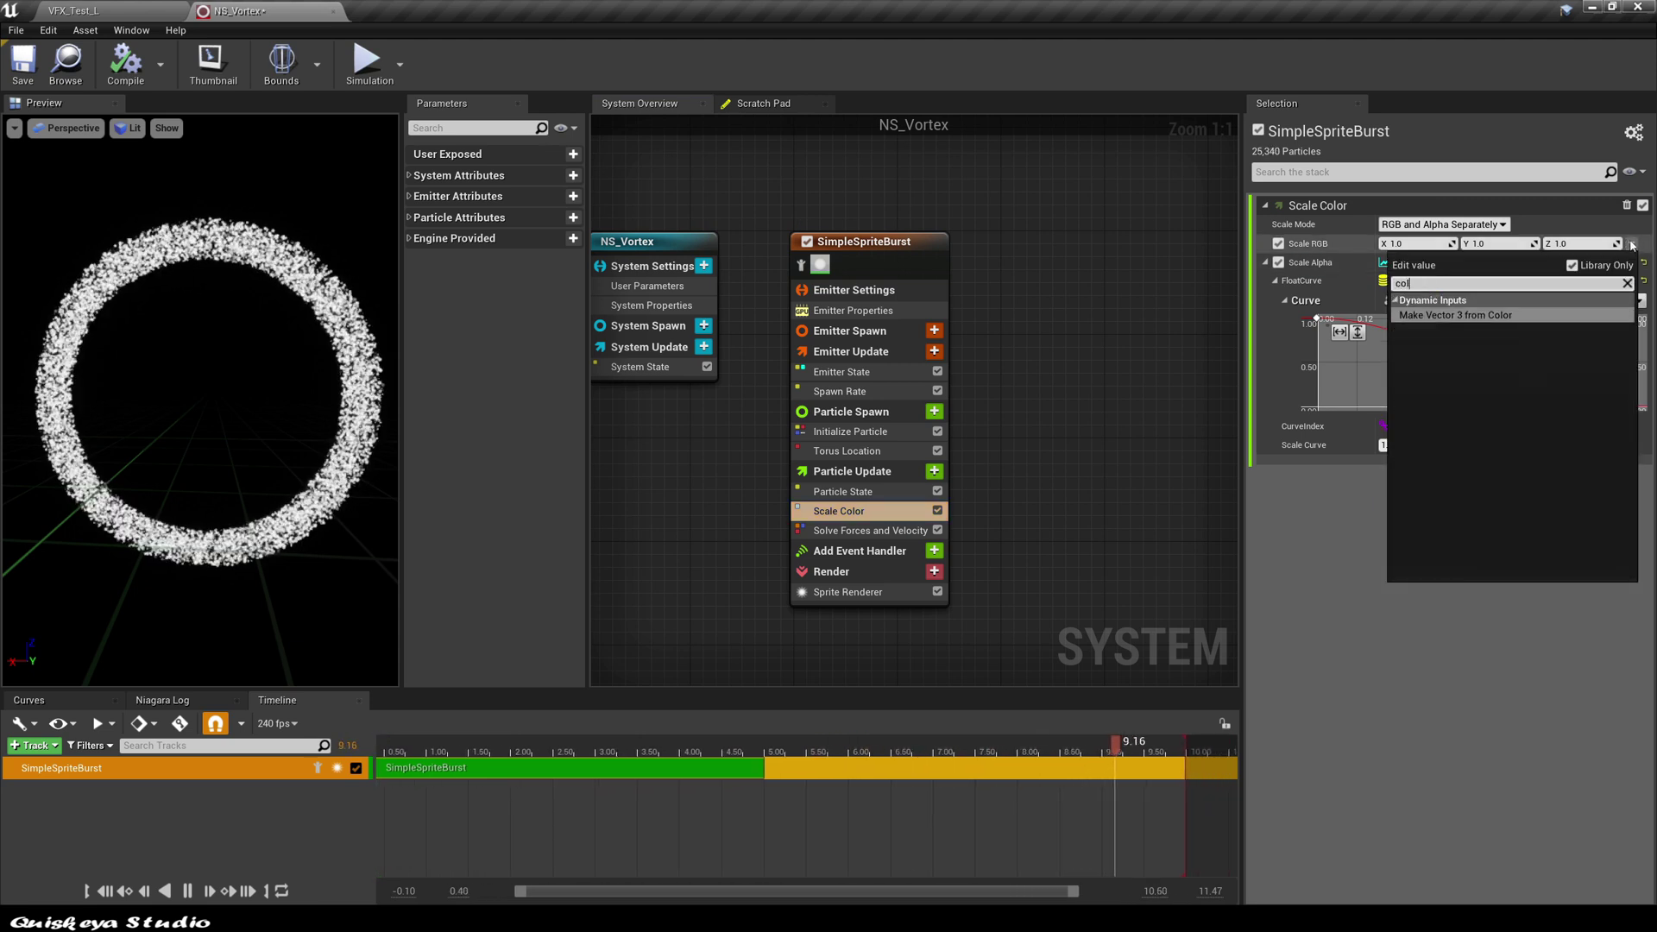
pyautogui.click(1540, 315)
# Drive the Color input under Scale RGB with a Color from Curve dynamic input.
pyautogui.click(1630, 269)
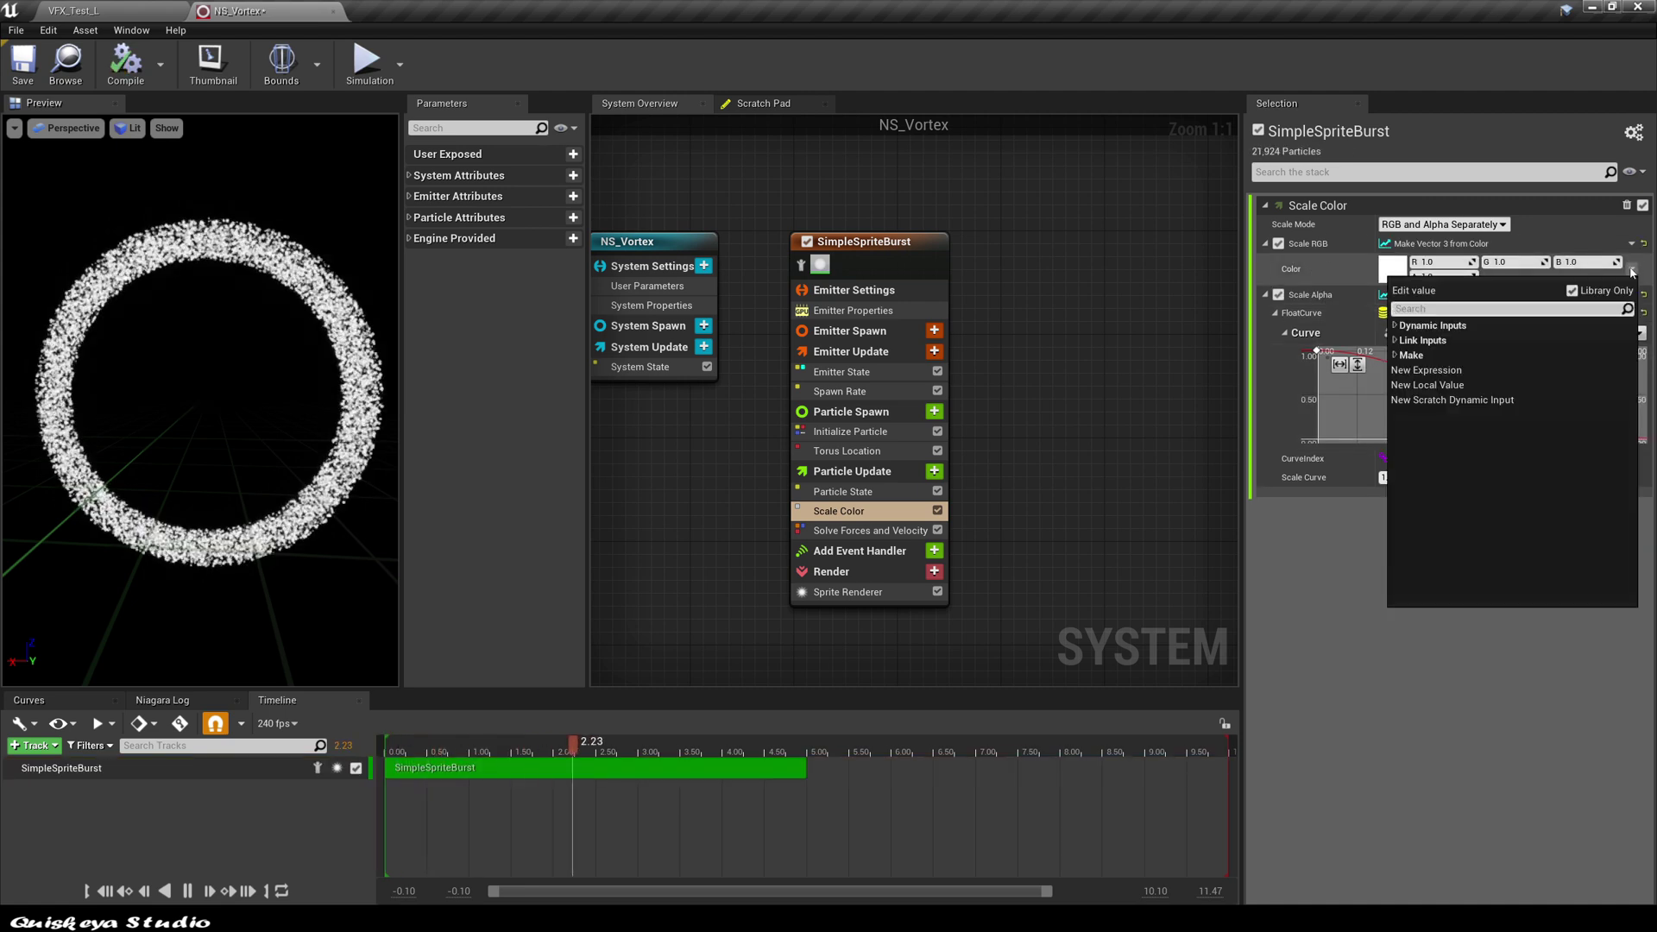
pyautogui.write('c')
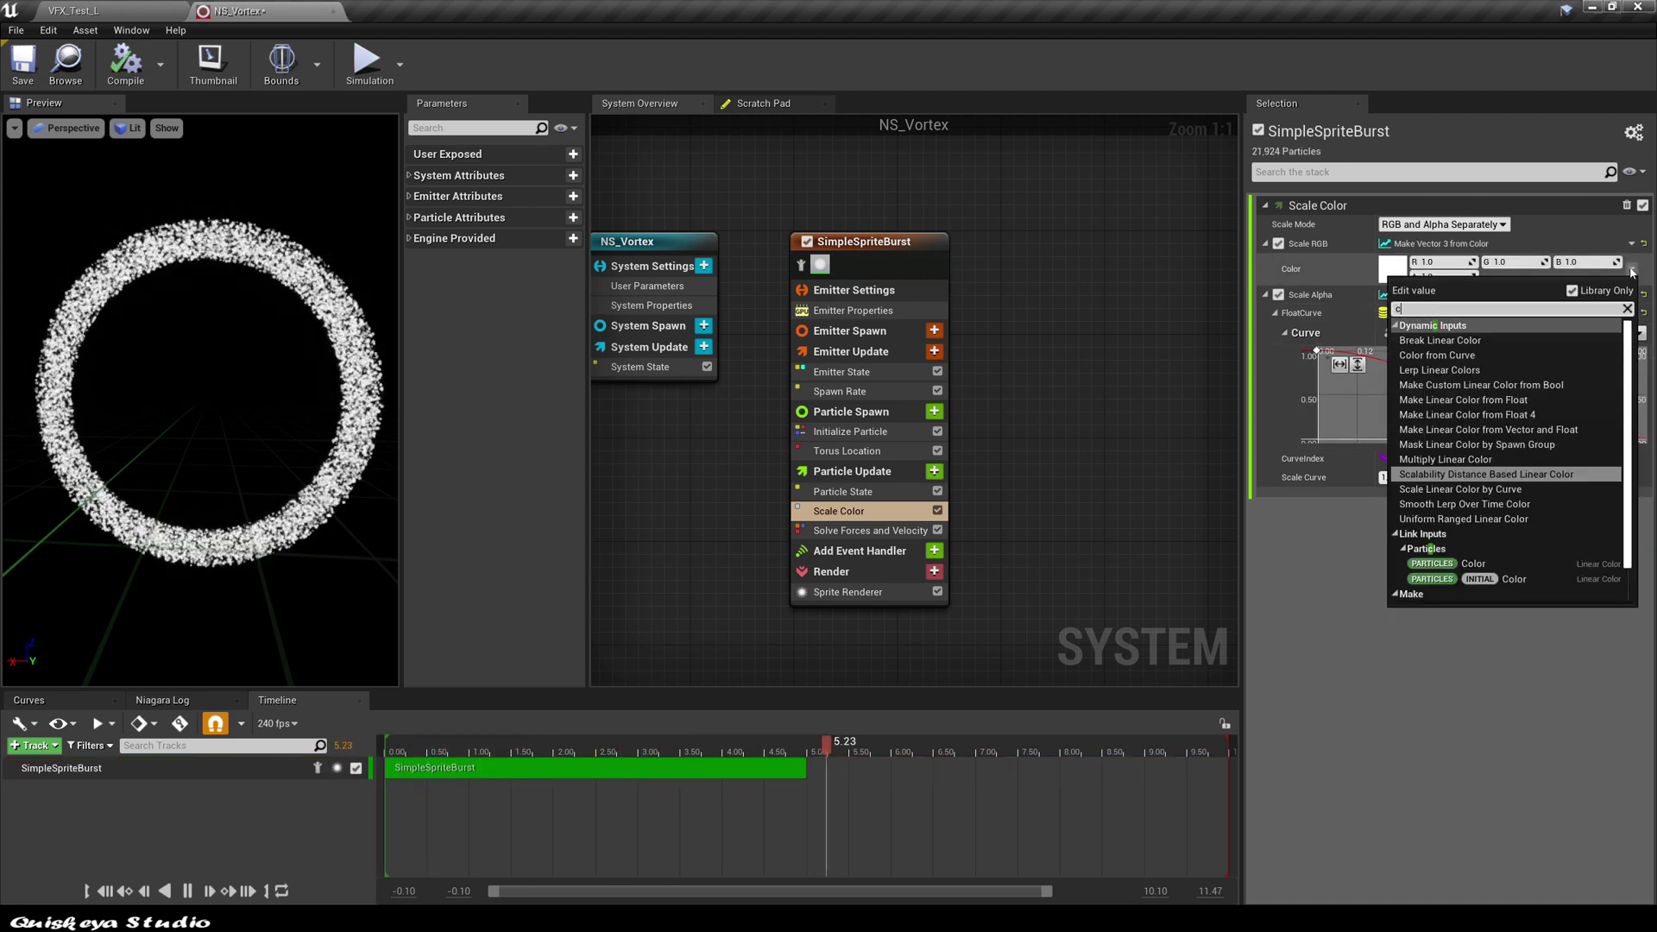
pyautogui.write('olor')
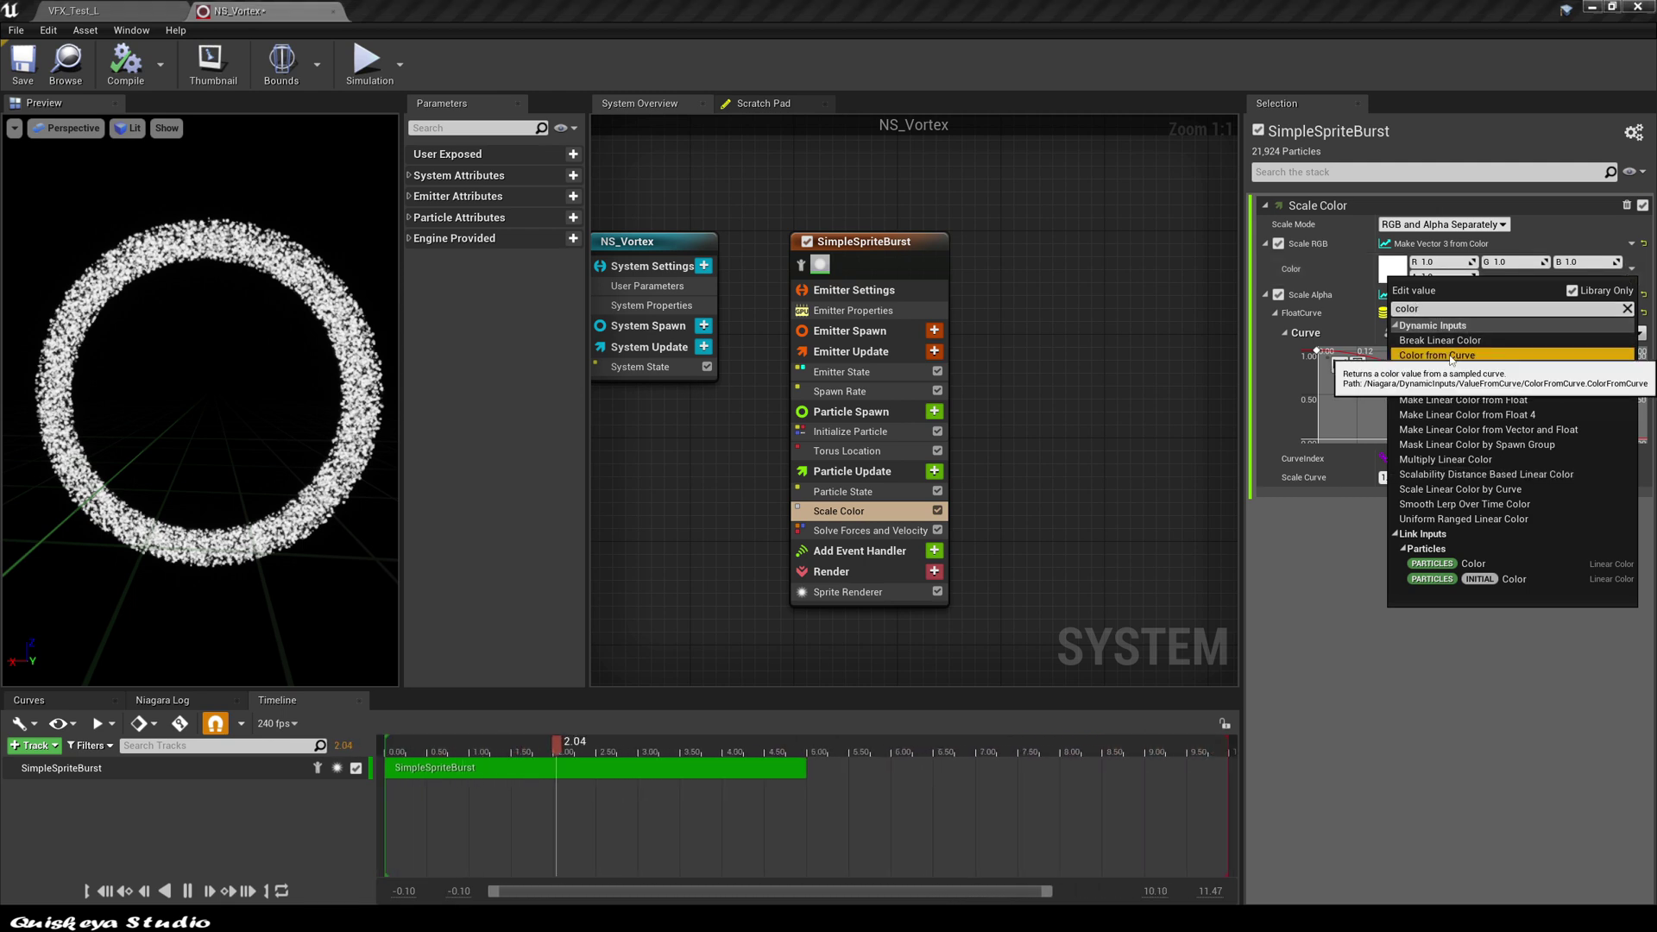
pyautogui.click(1450, 356)
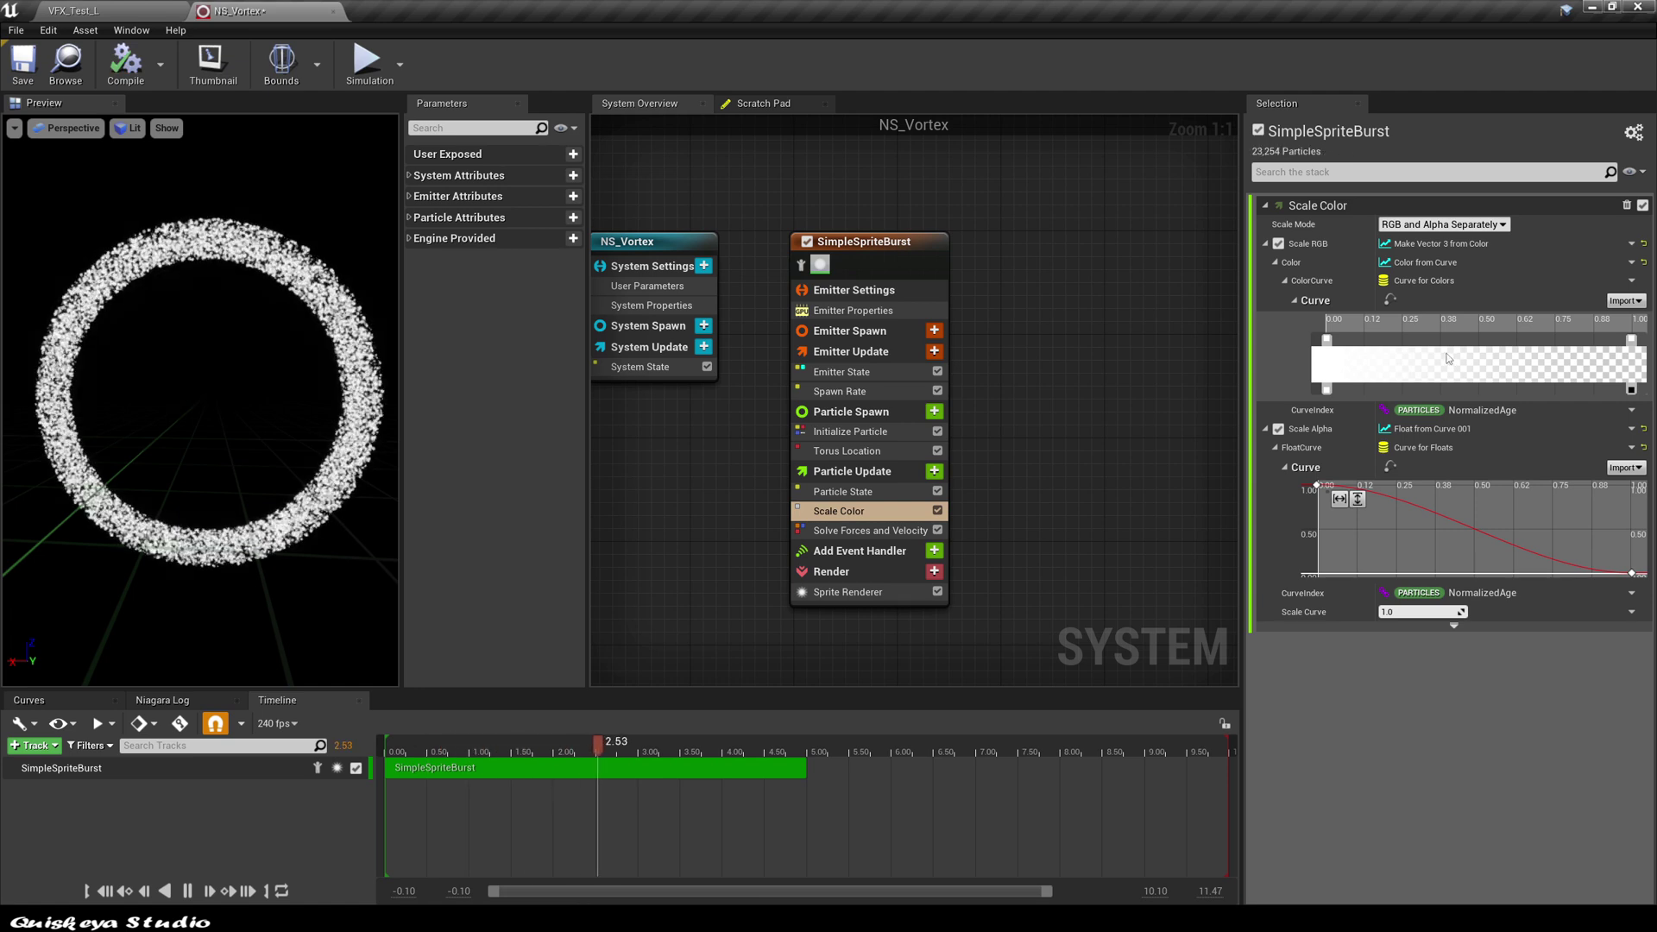
# Recolor the first key of the Scale RGB color curve to a glowing cyan with a brightness value of 50.
pyautogui.doubleClick(1327, 339)
pyautogui.moveTo(1015, 478); pyautogui.dragTo(984, 468)
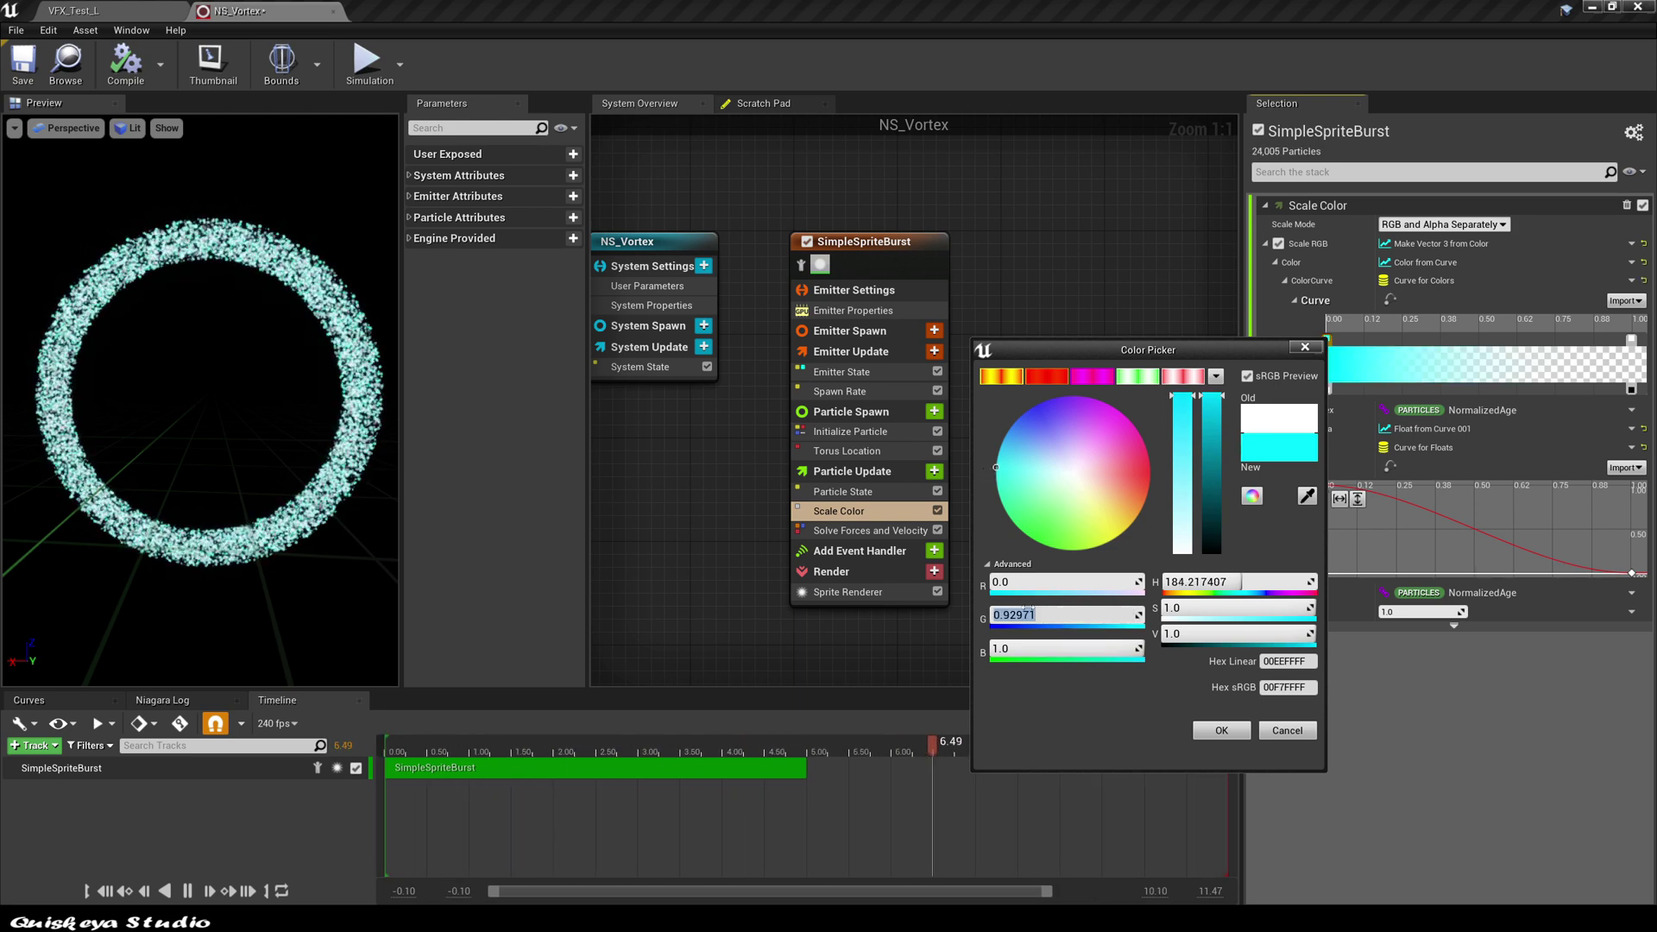
pyautogui.write('50')
pyautogui.press('Return')
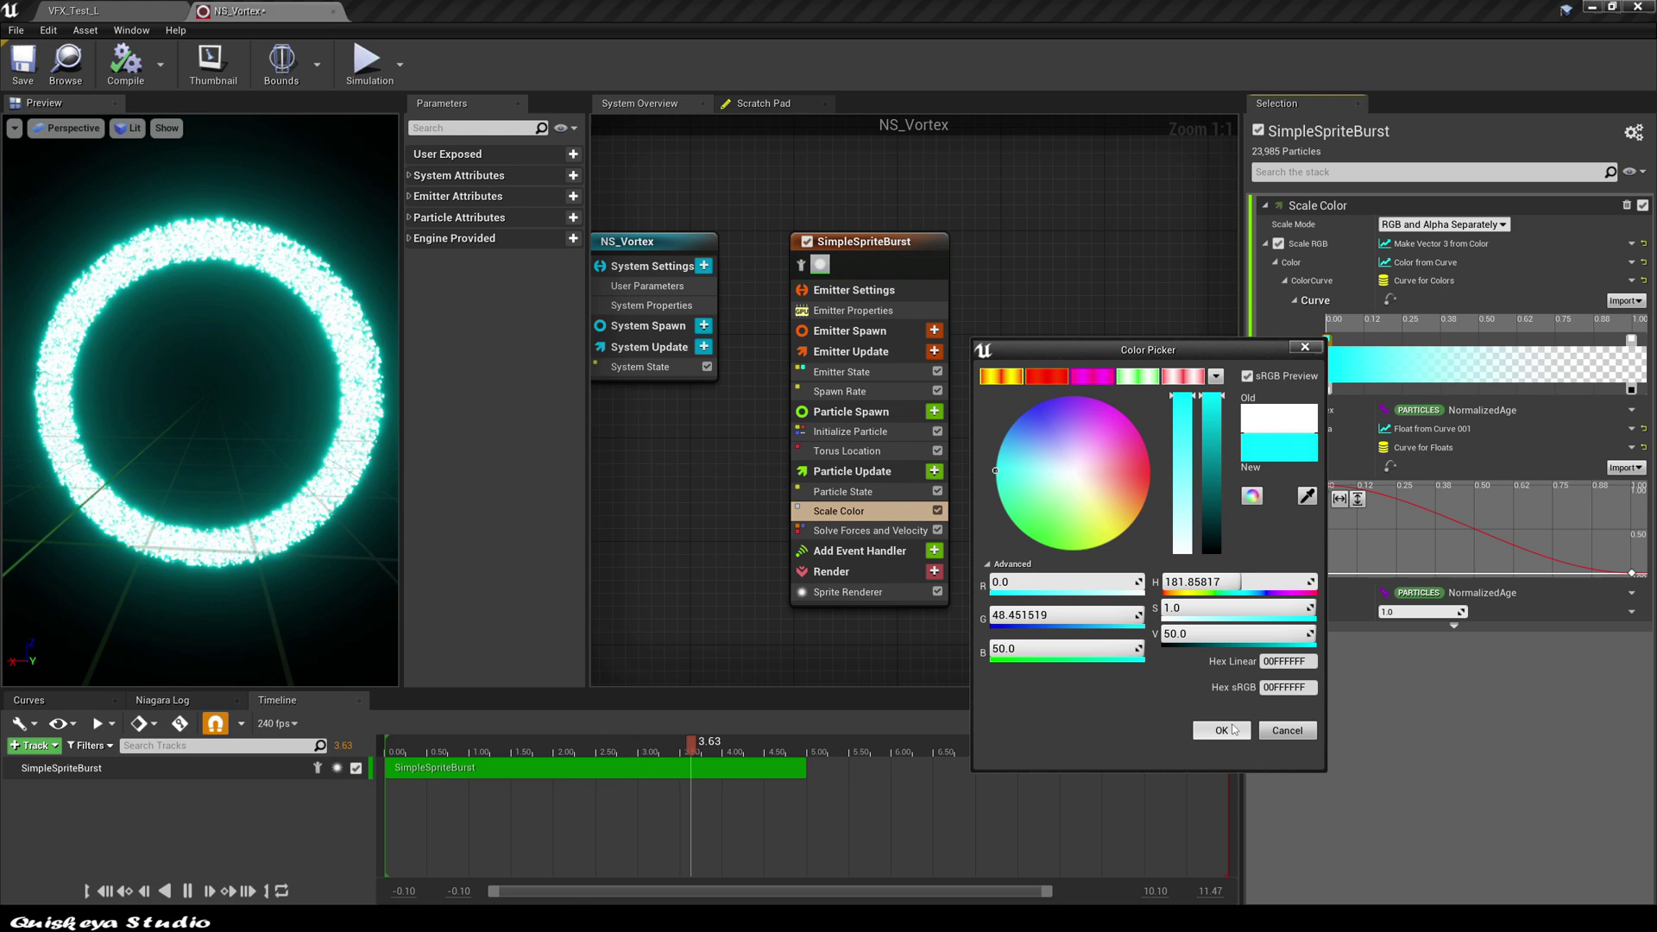
pyautogui.click(1220, 730)
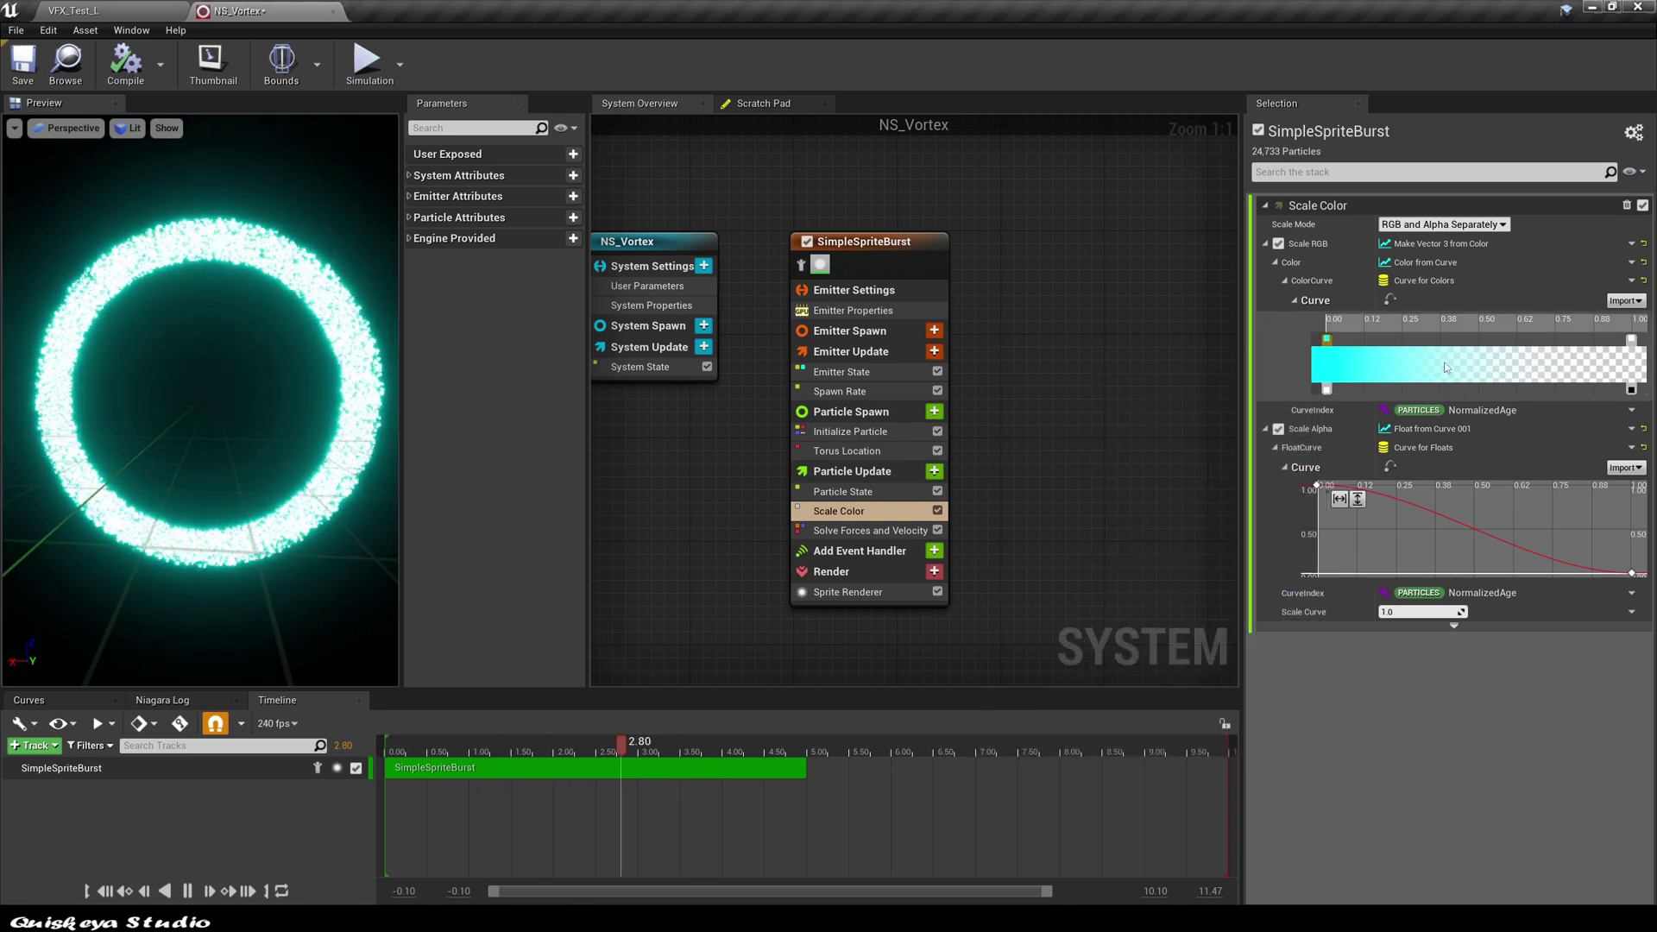
# Disable the Color attribute in the Initialize Particle module.
pyautogui.click(849, 431)
pyautogui.click(1288, 342)
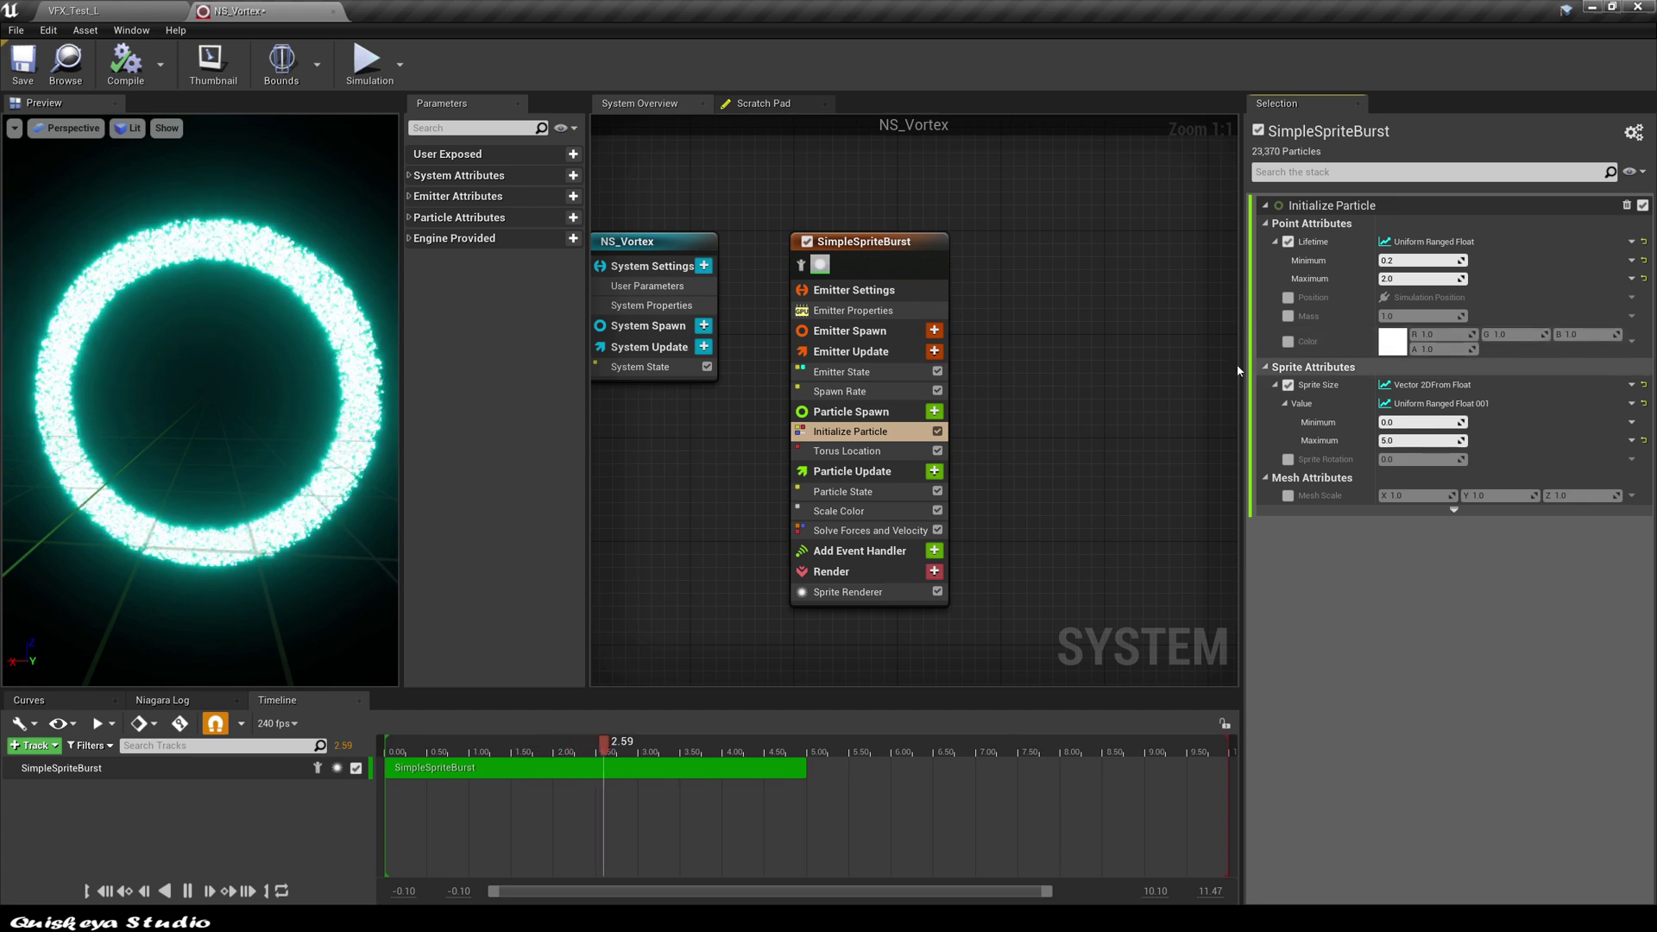
# Add a Curl Noise Force module to Particle Update and fix its order relative to Solve Forces and Velocity.
pyautogui.click(838, 511)
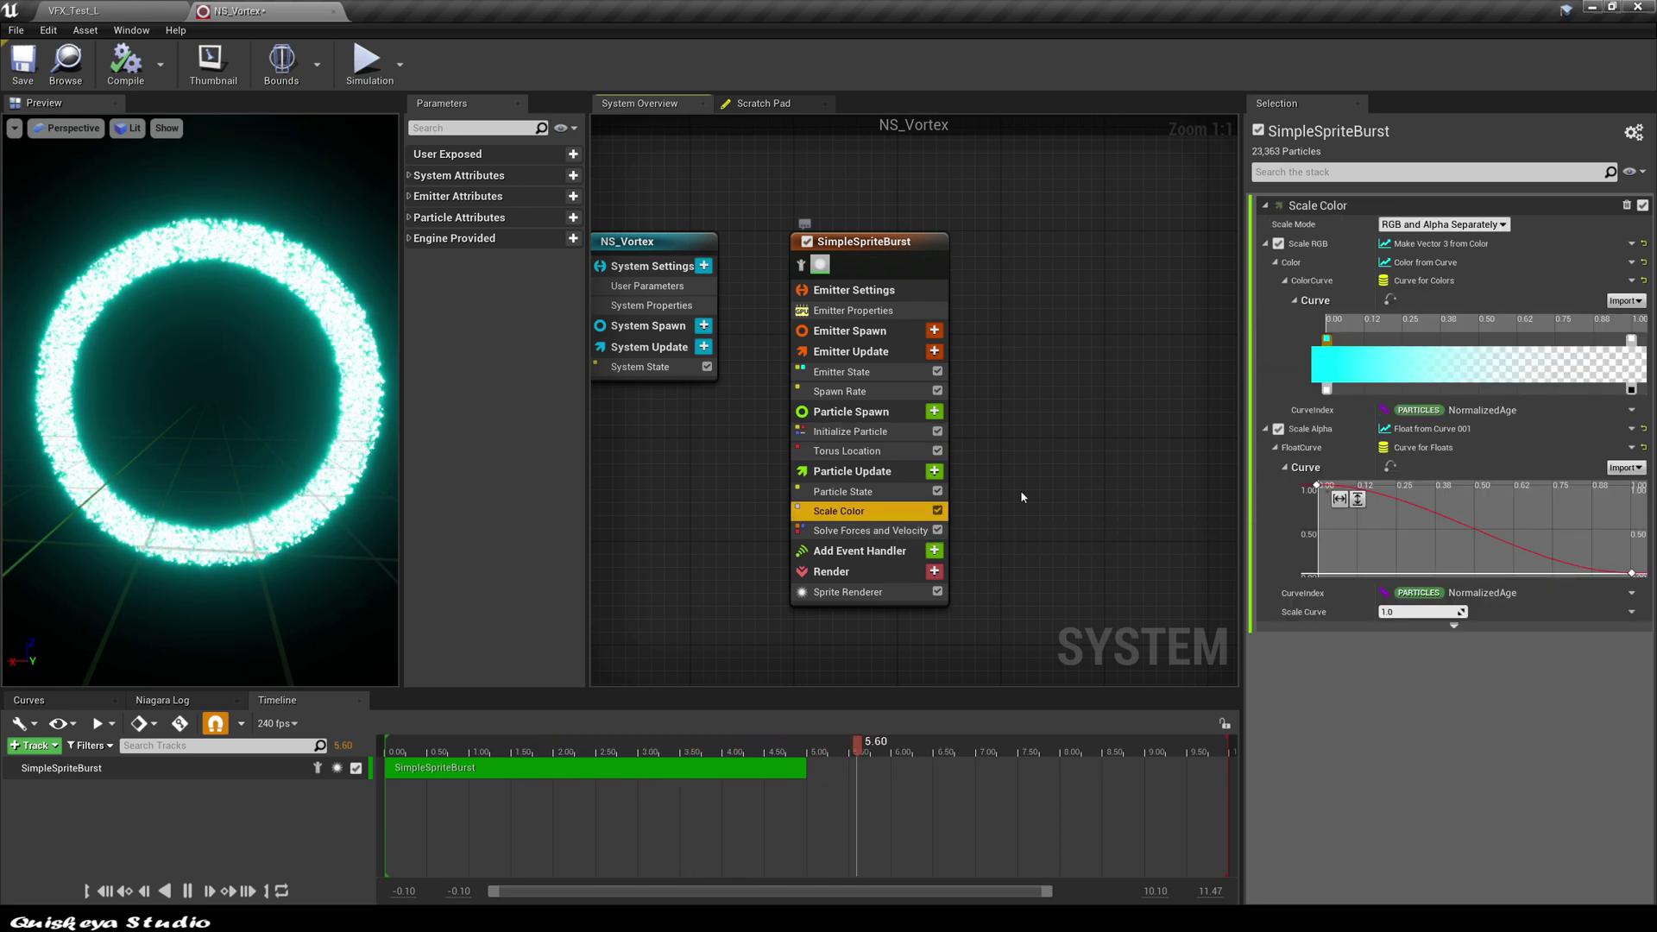
pyautogui.moveTo(284, 388)
pyautogui.mouseDown()
pyautogui.moveTo(69, 388)
pyautogui.moveTo(284, 388)
pyautogui.mouseUp()
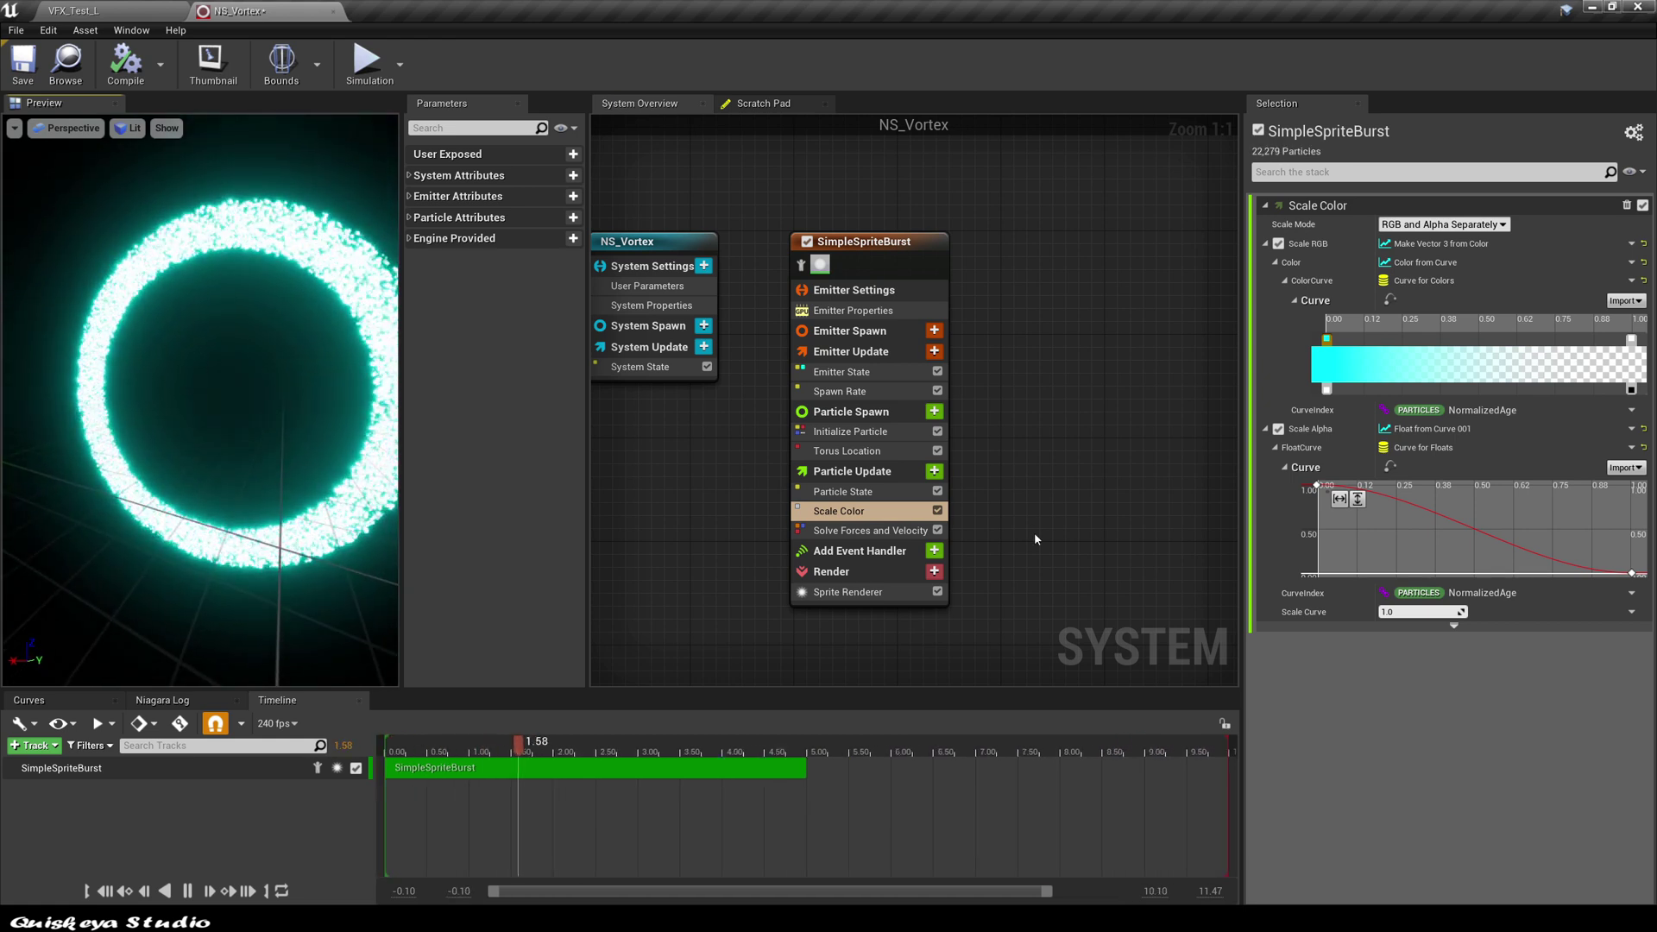
pyautogui.click(934, 471)
pyautogui.write('cul')
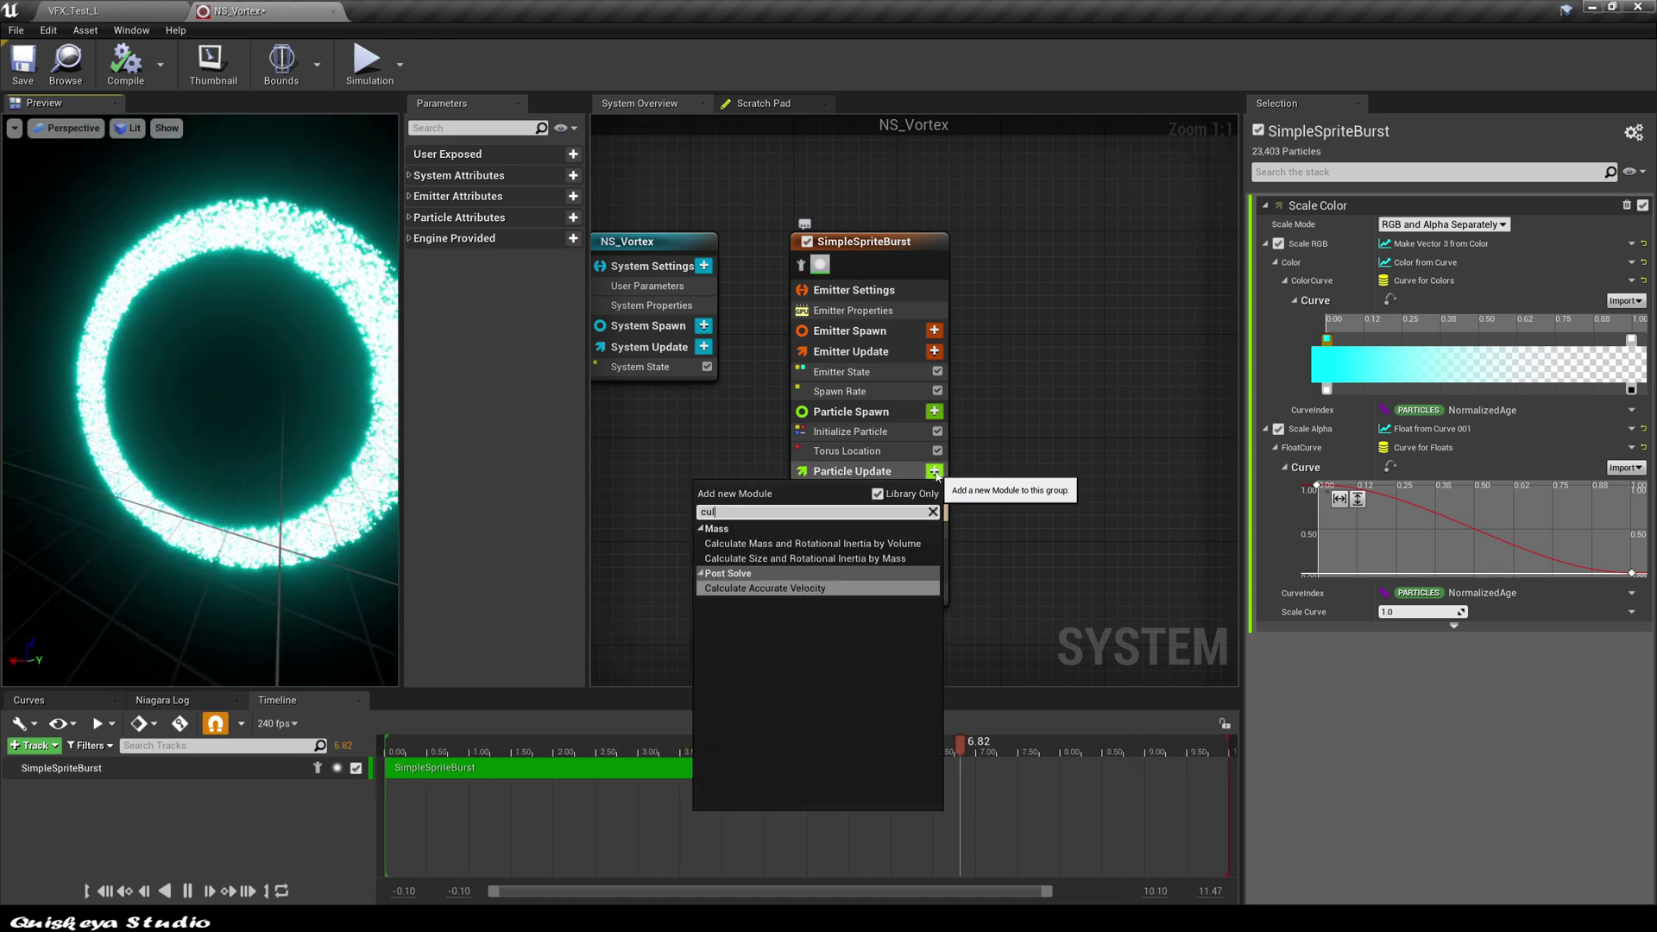
pyautogui.press('BackSpace')
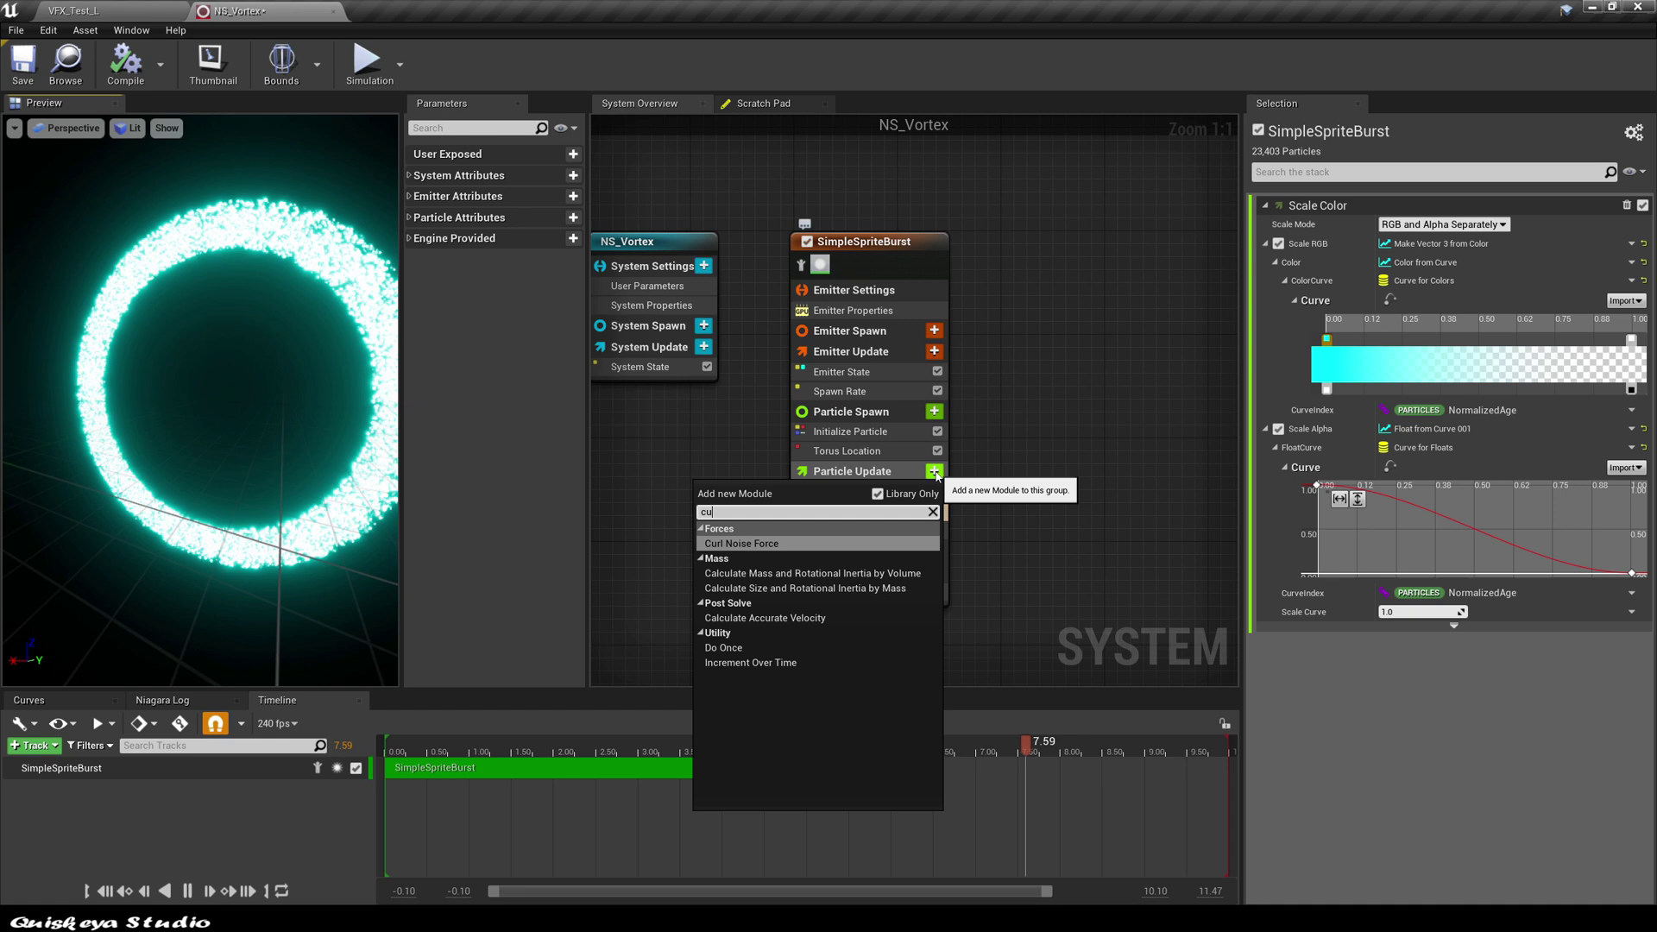
pyautogui.write('r')
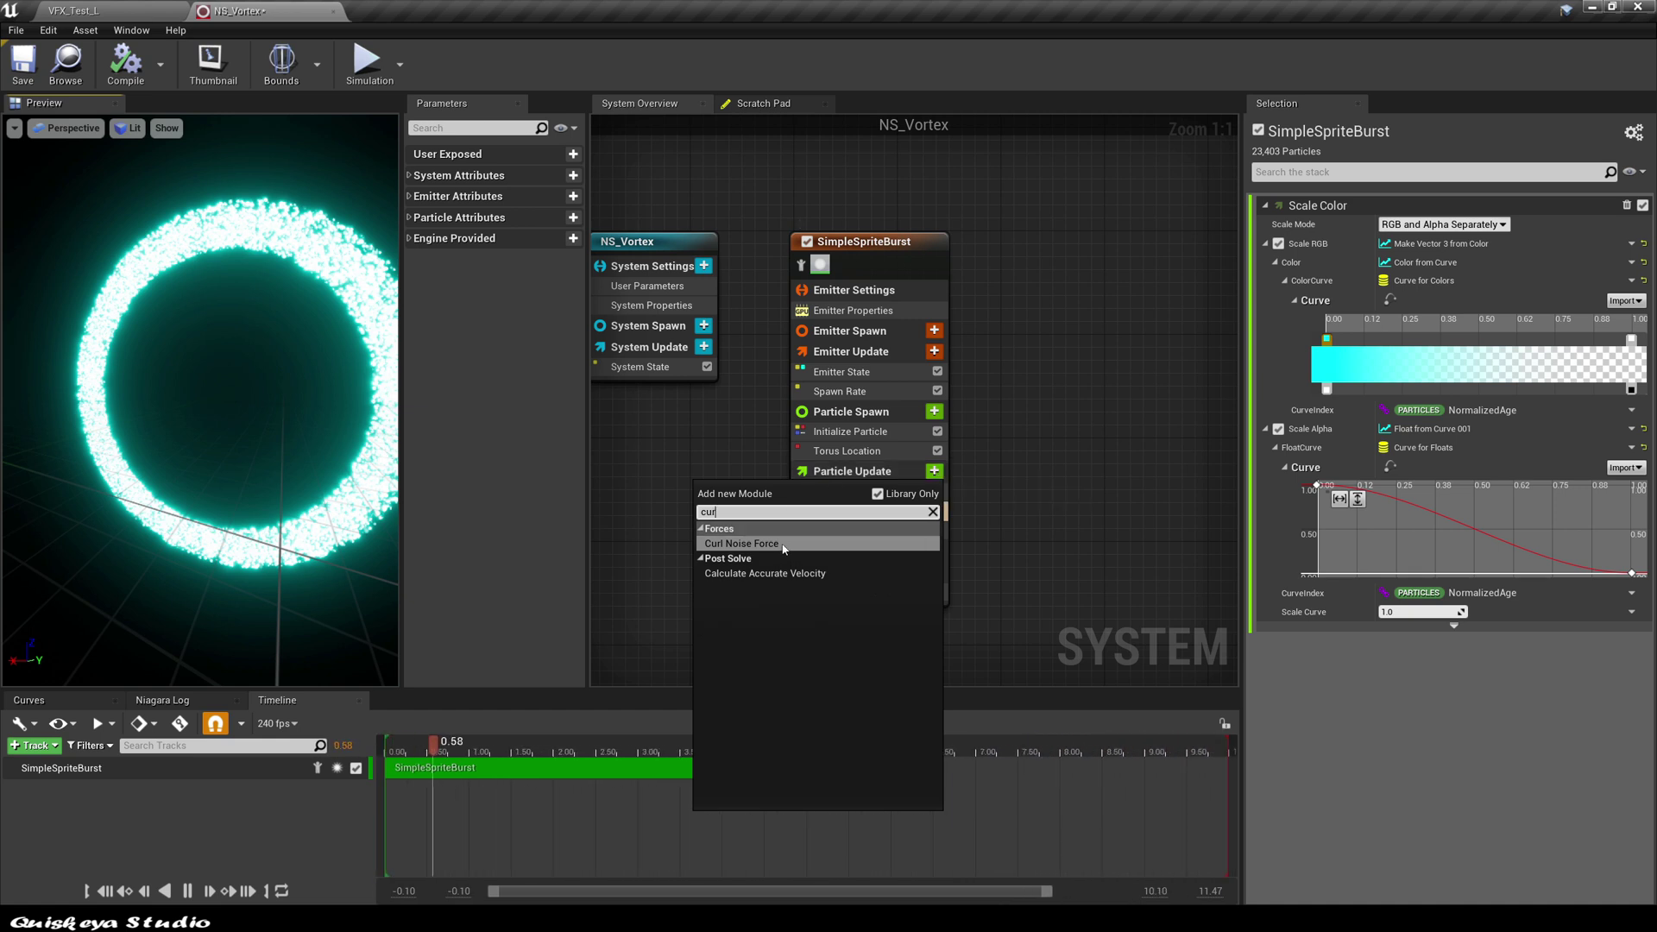
pyautogui.click(836, 544)
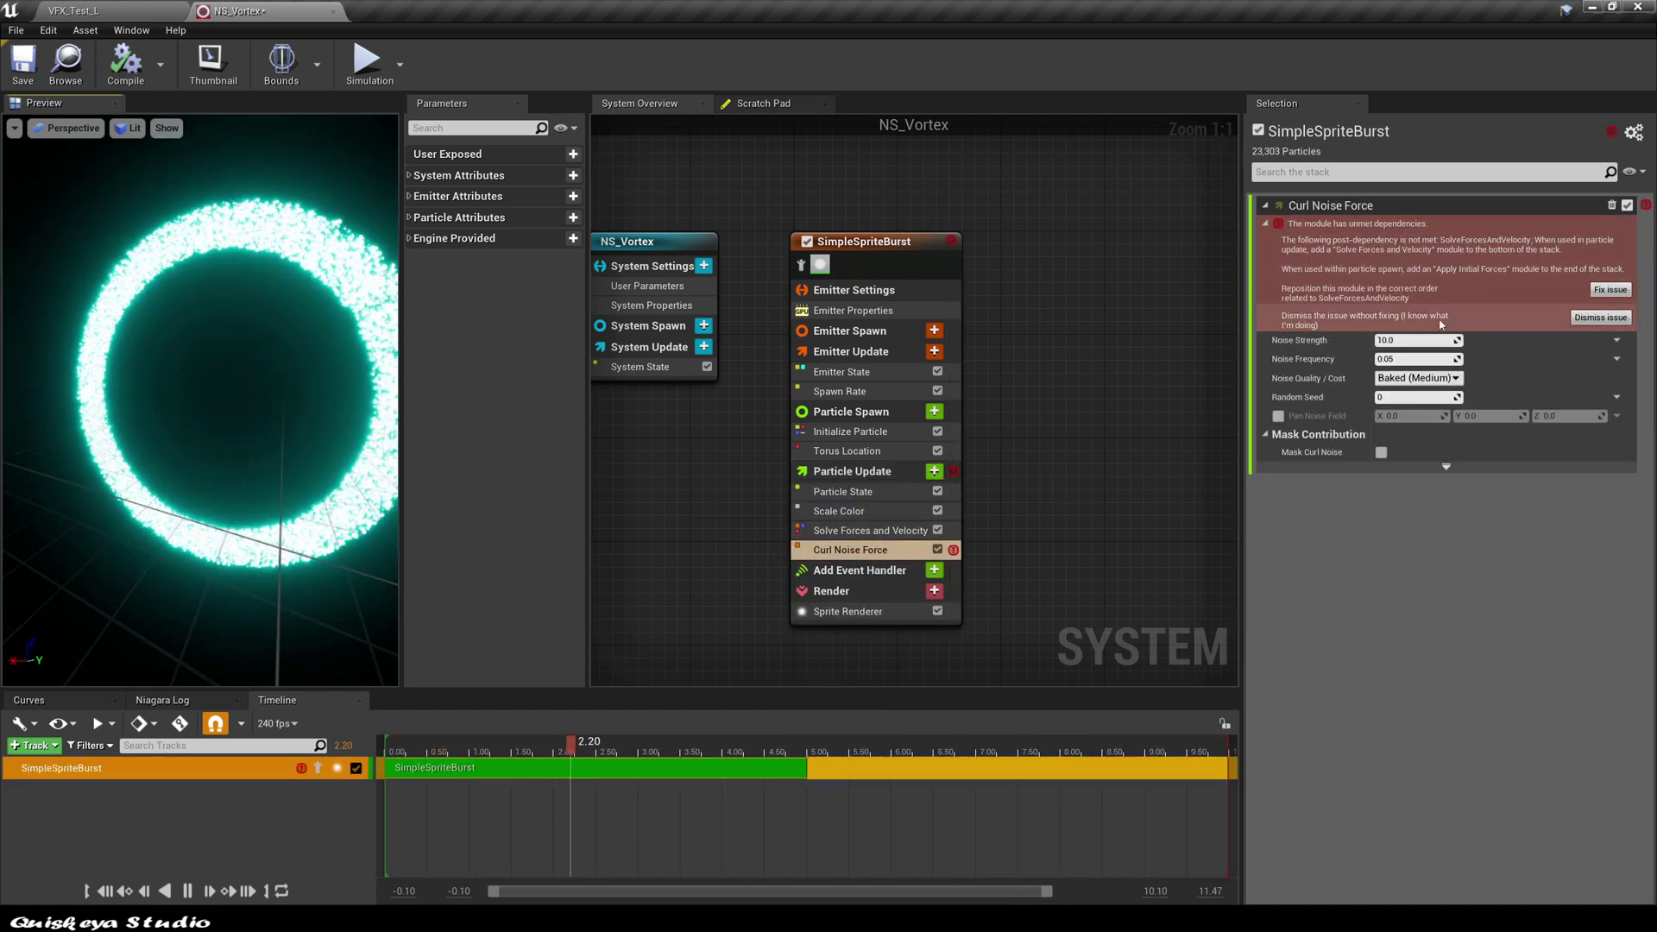
pyautogui.click(1609, 290)
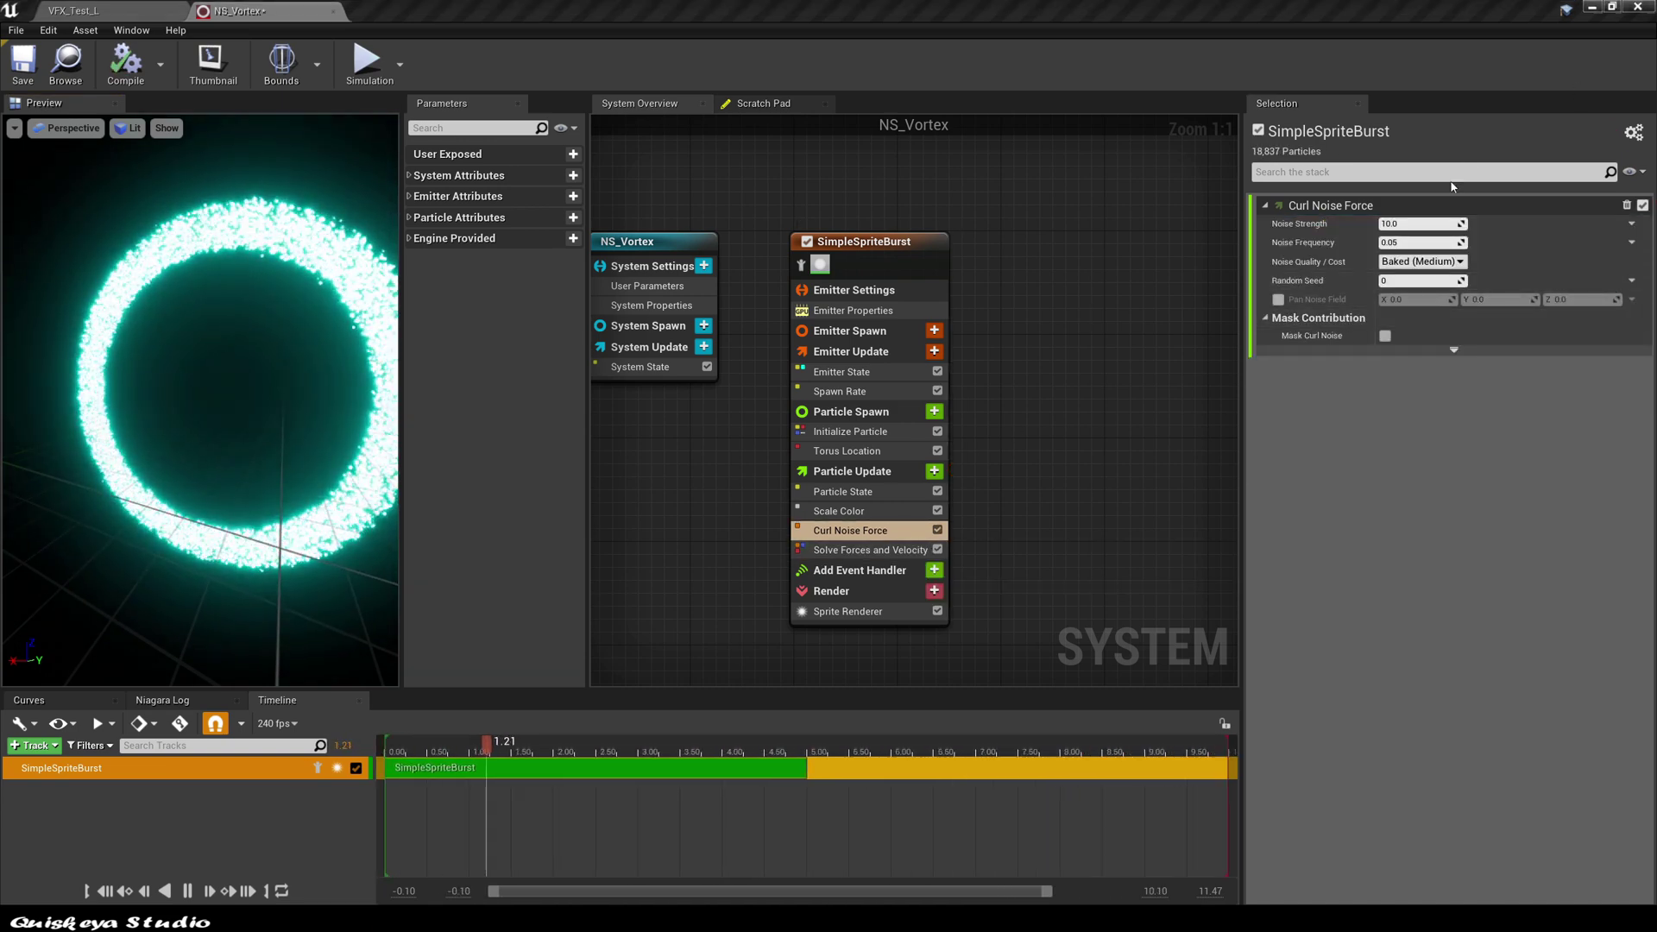
# Set the Curl Noise Force's Noise Strength to 21 and Noise Frequency to 1.5.
pyautogui.click(1415, 224)
pyautogui.write('21')
pyautogui.press('Return')
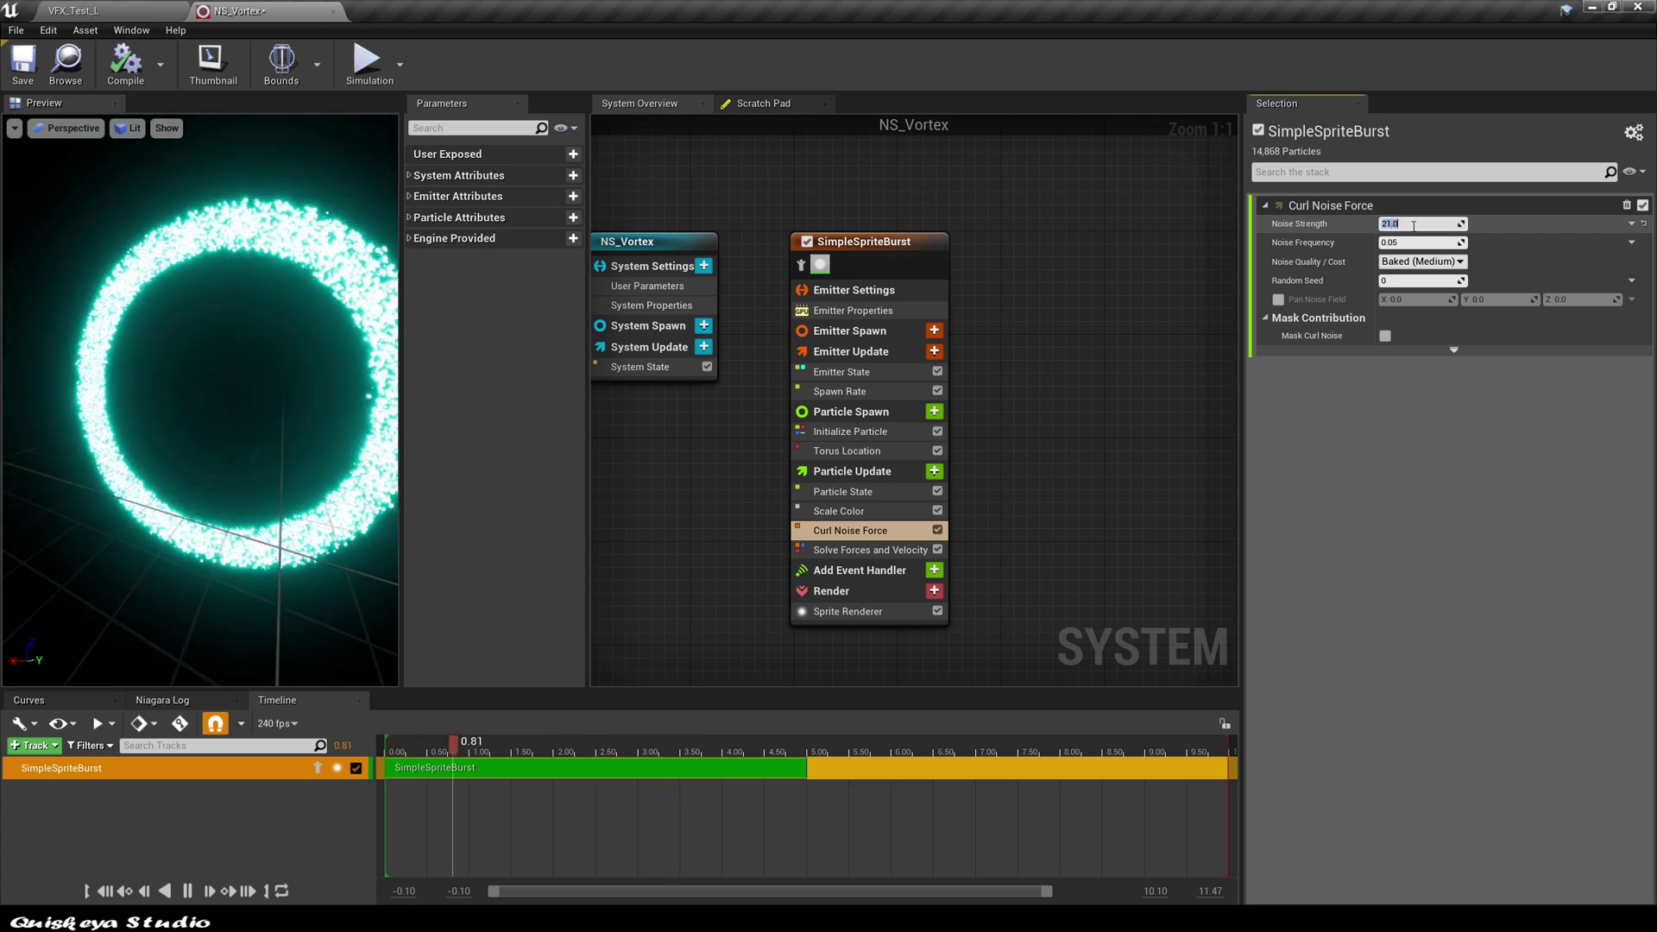
pyautogui.click(1406, 244)
pyautogui.write('1')
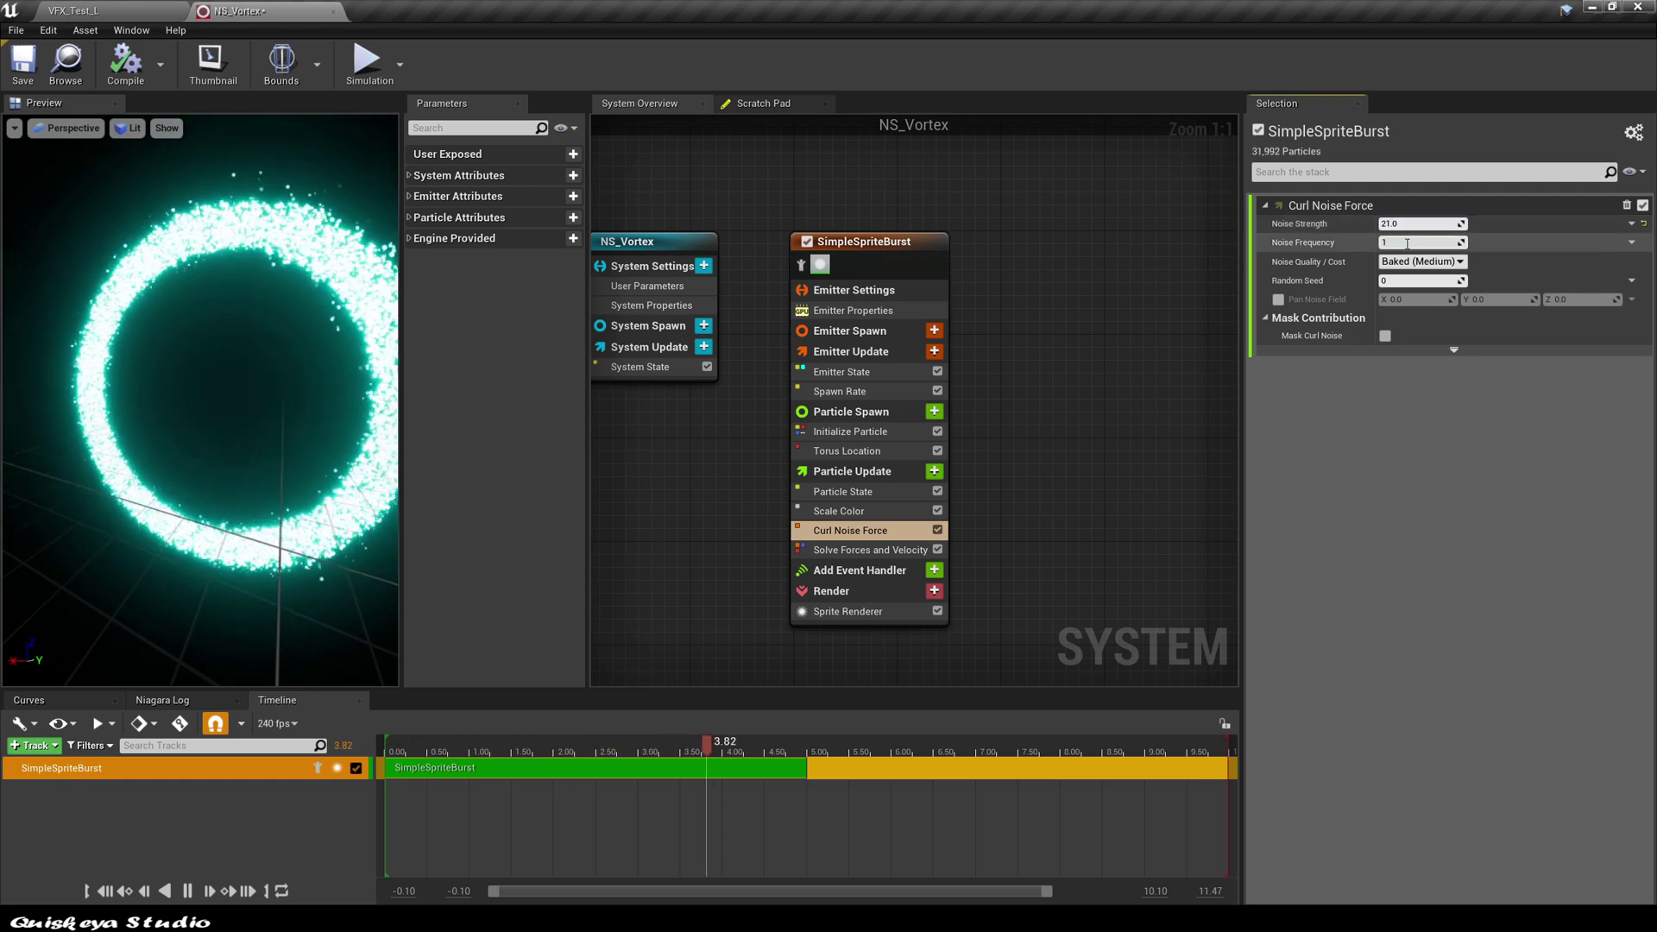
pyautogui.write('.5')
pyautogui.press('Return')
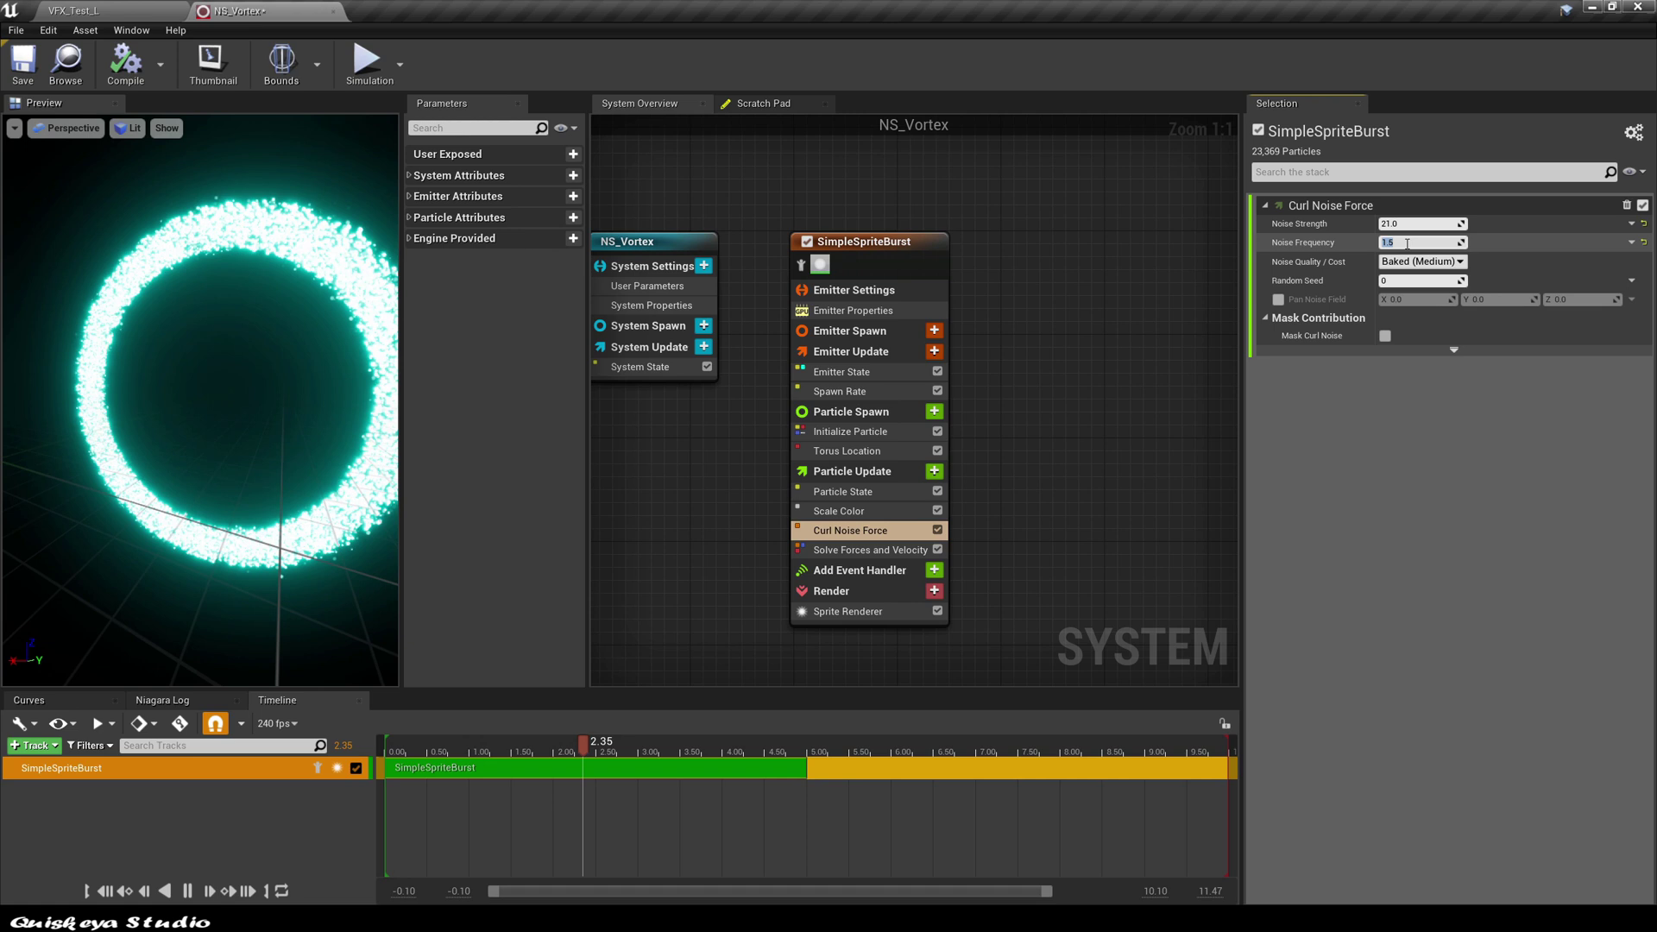
# Set the curl noise Random Seed to 2 and enable Pan Noise Field with Y 1.0 and Z 0.5.
pyautogui.click(1403, 280)
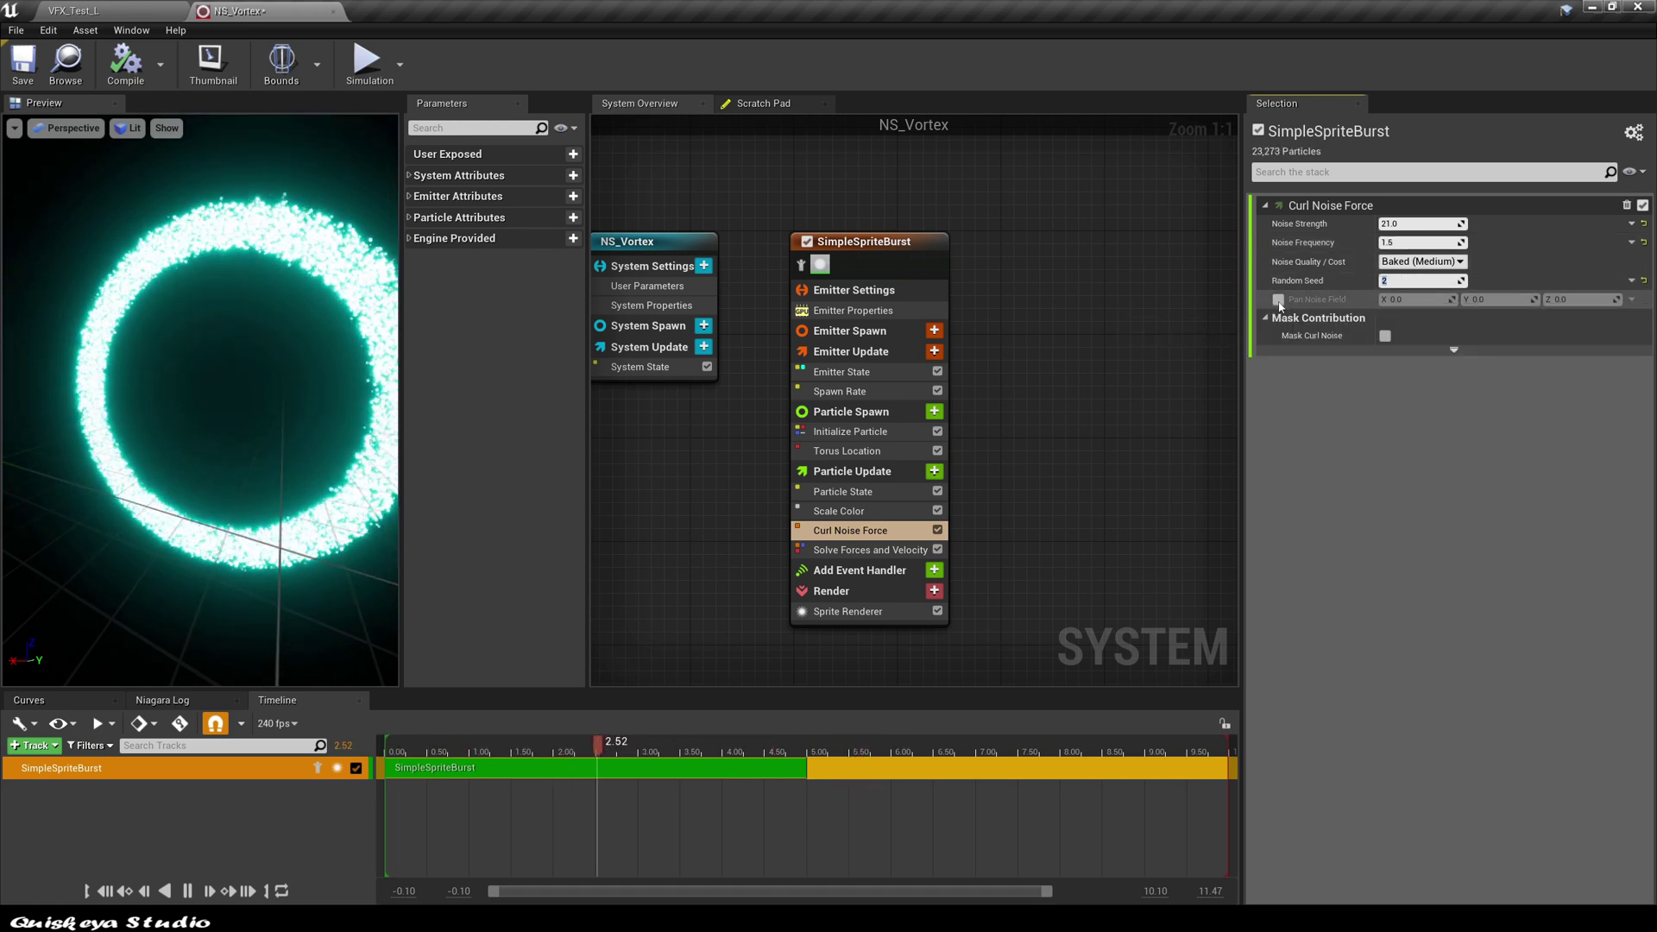
pyautogui.click(1278, 301)
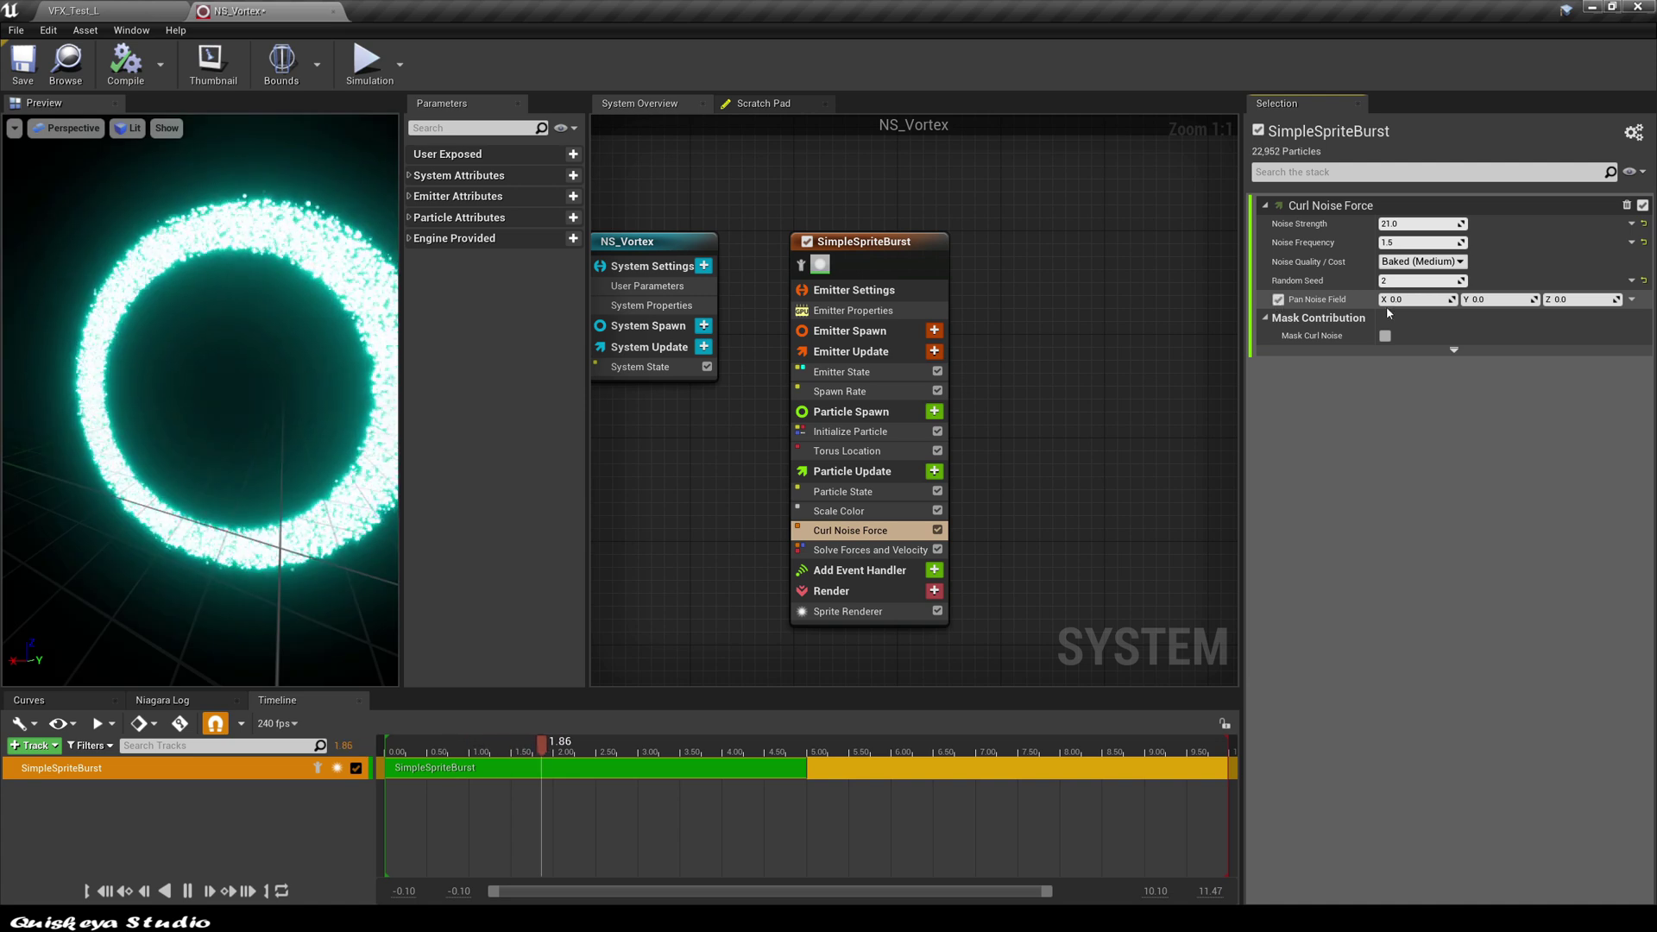
pyautogui.click(1491, 300)
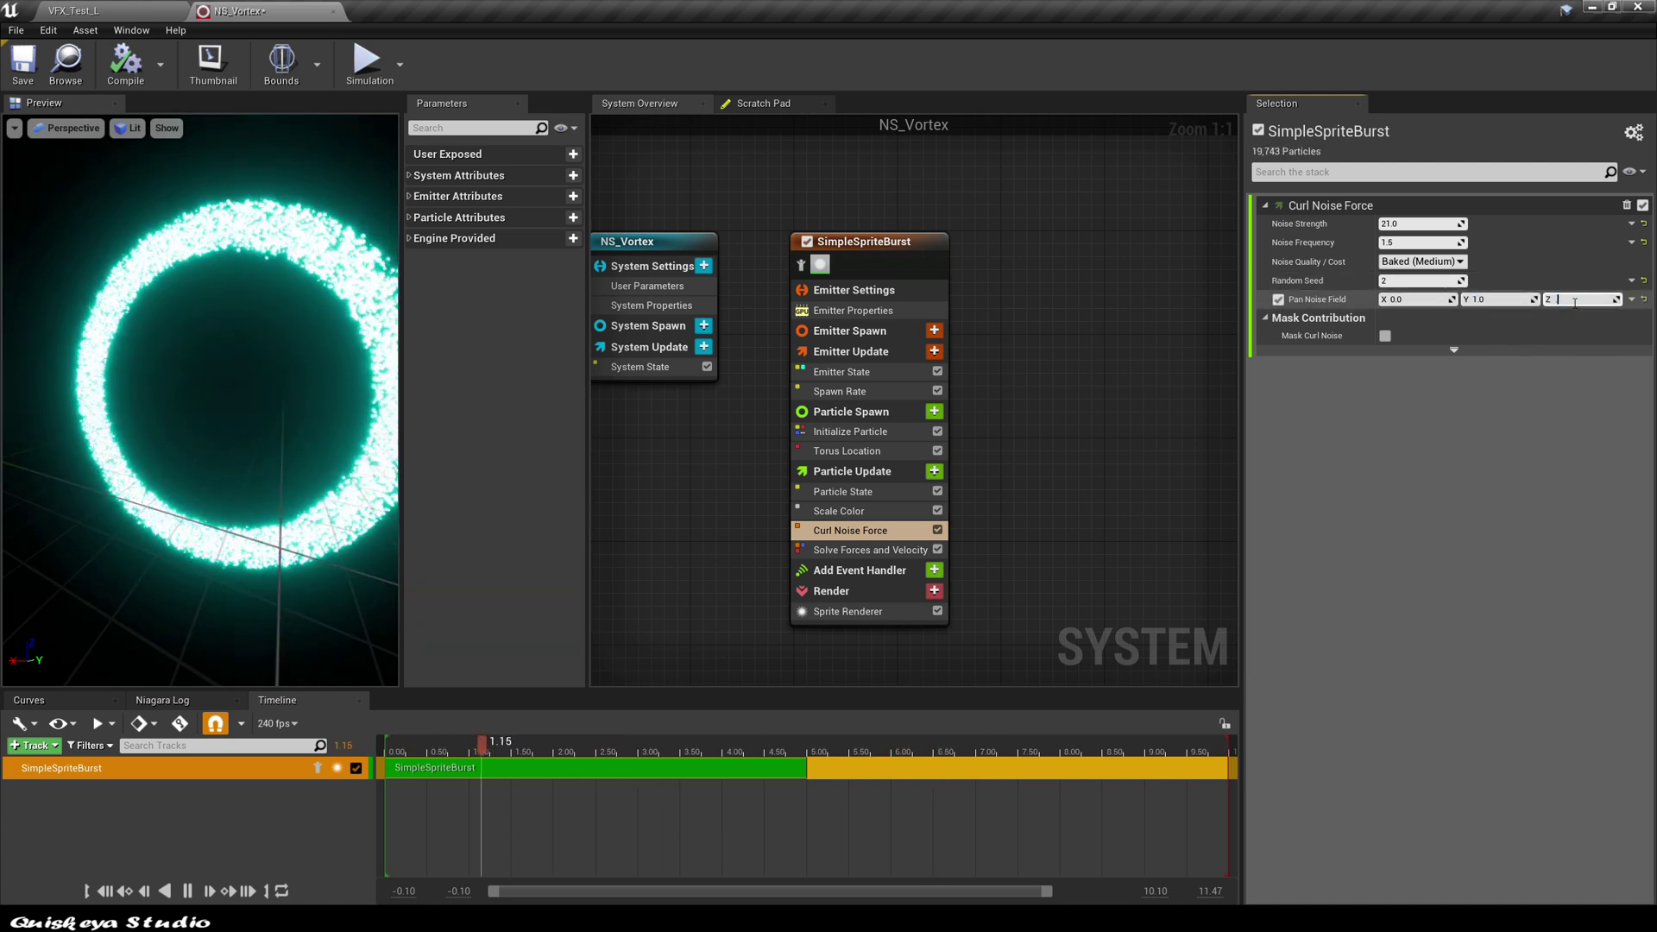
pyautogui.moveTo(205, 224); pyautogui.dragTo(242, 229)
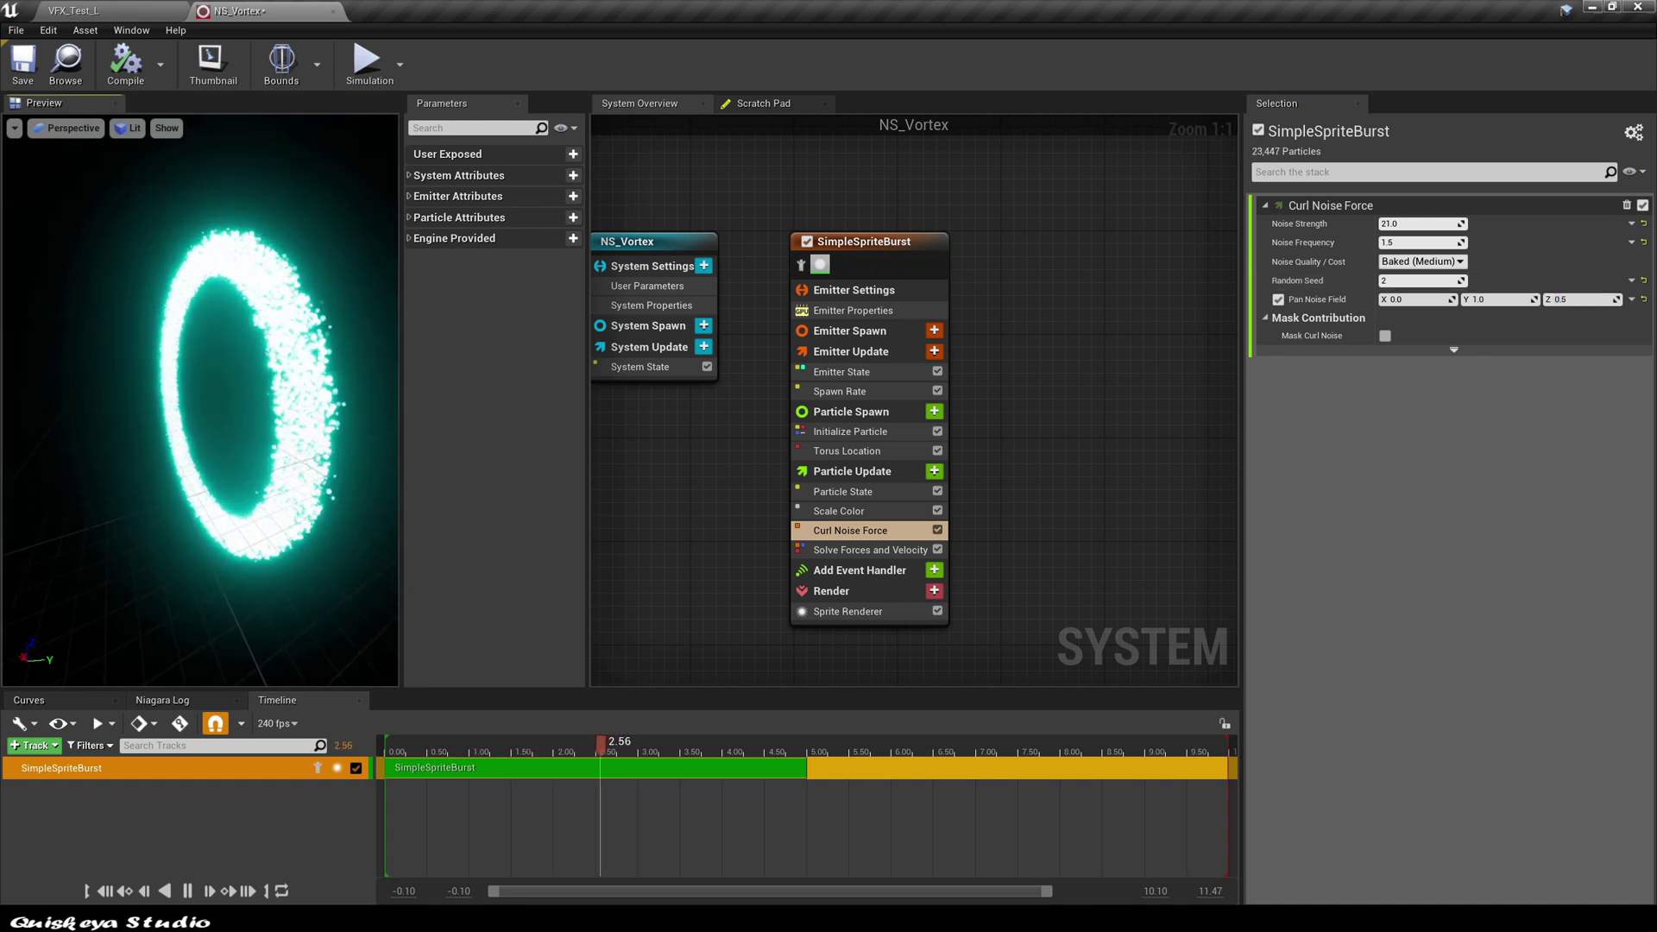
pyautogui.moveTo(242, 402); pyautogui.dragTo(205, 401)
pyautogui.moveTo(328, 276); pyautogui.dragTo(379, 278)
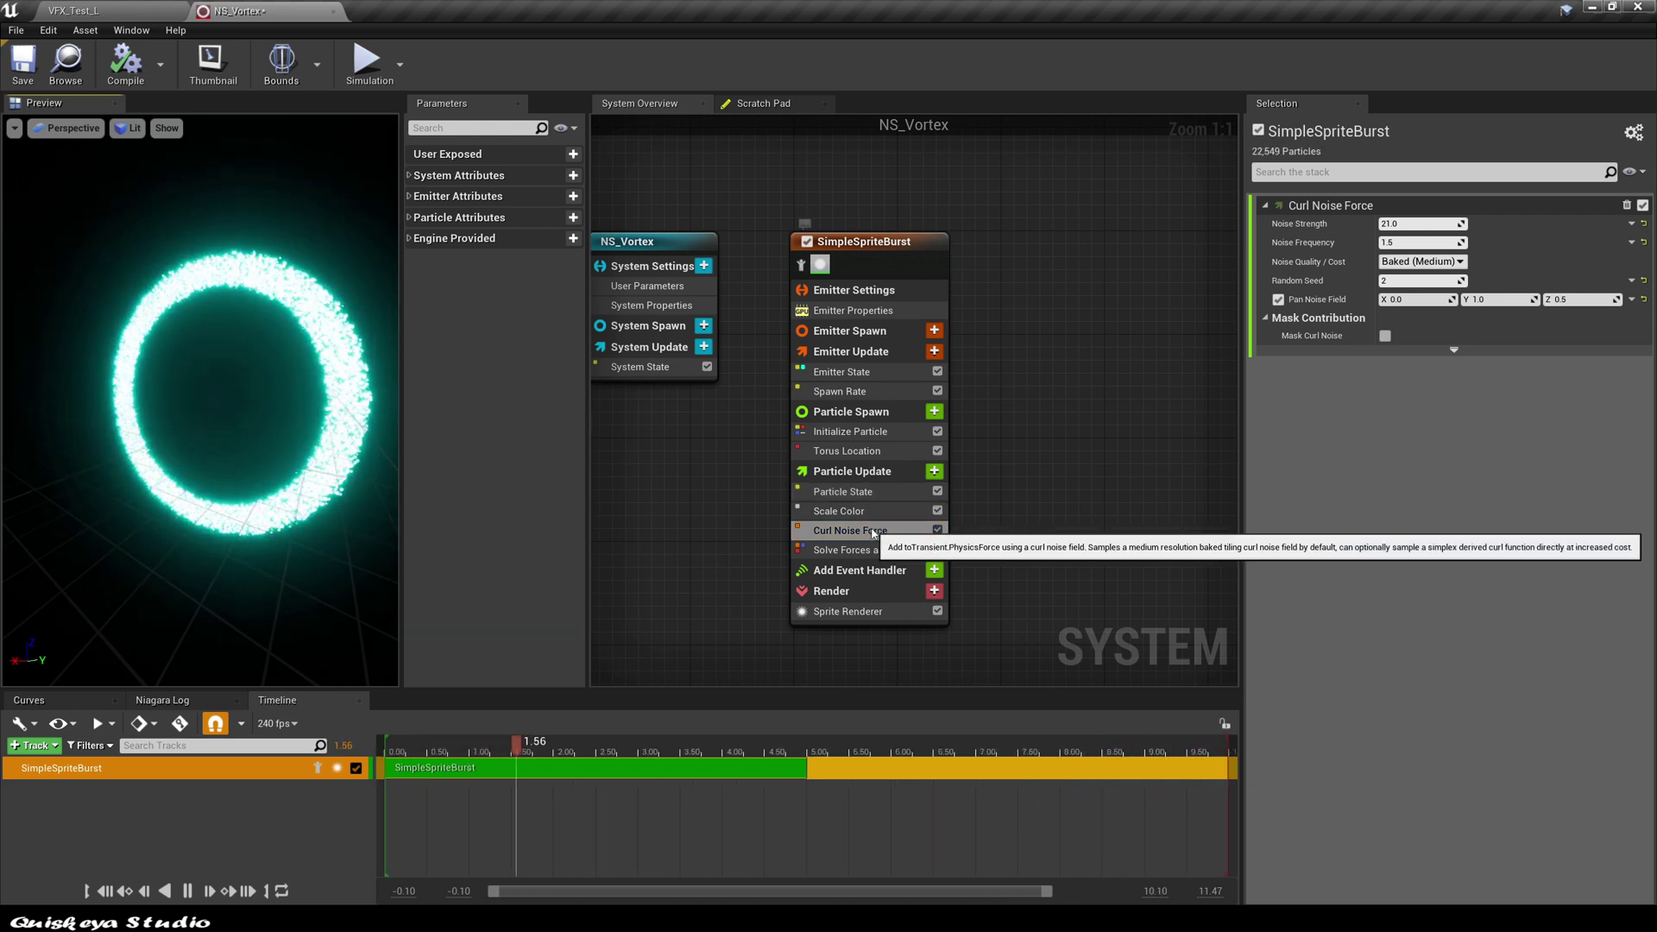
# Add a Vortex Force module to Particle Update and fix its order relative to Solve Forces and Velocity.
pyautogui.click(935, 471)
pyautogui.write('vor')
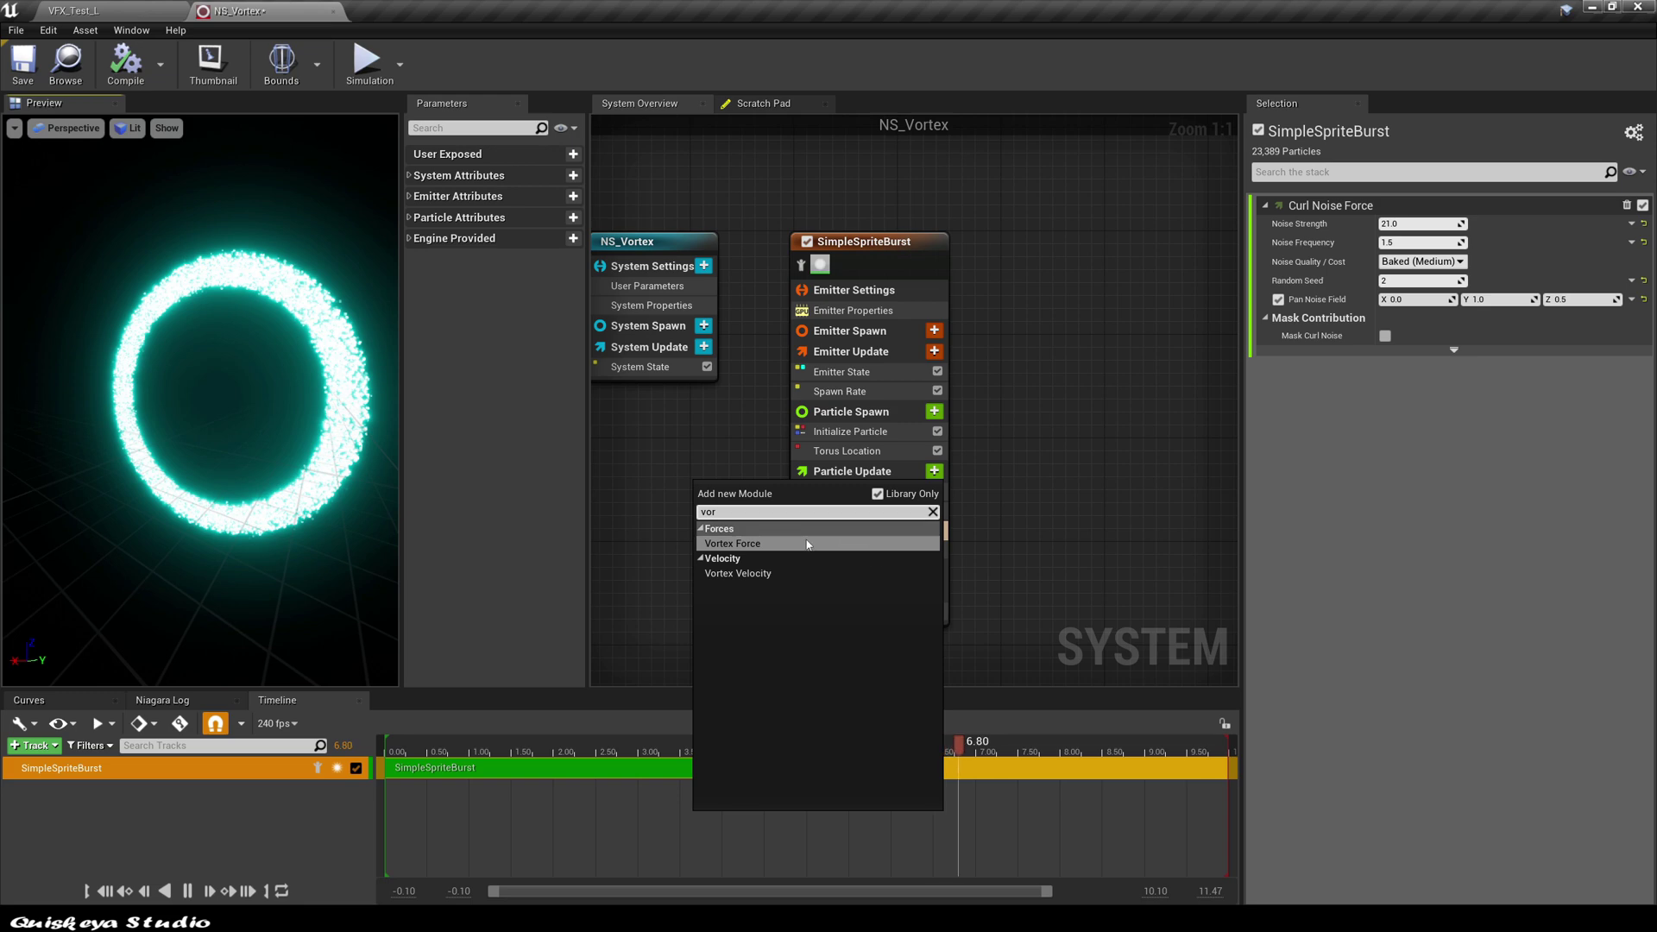
pyautogui.click(806, 544)
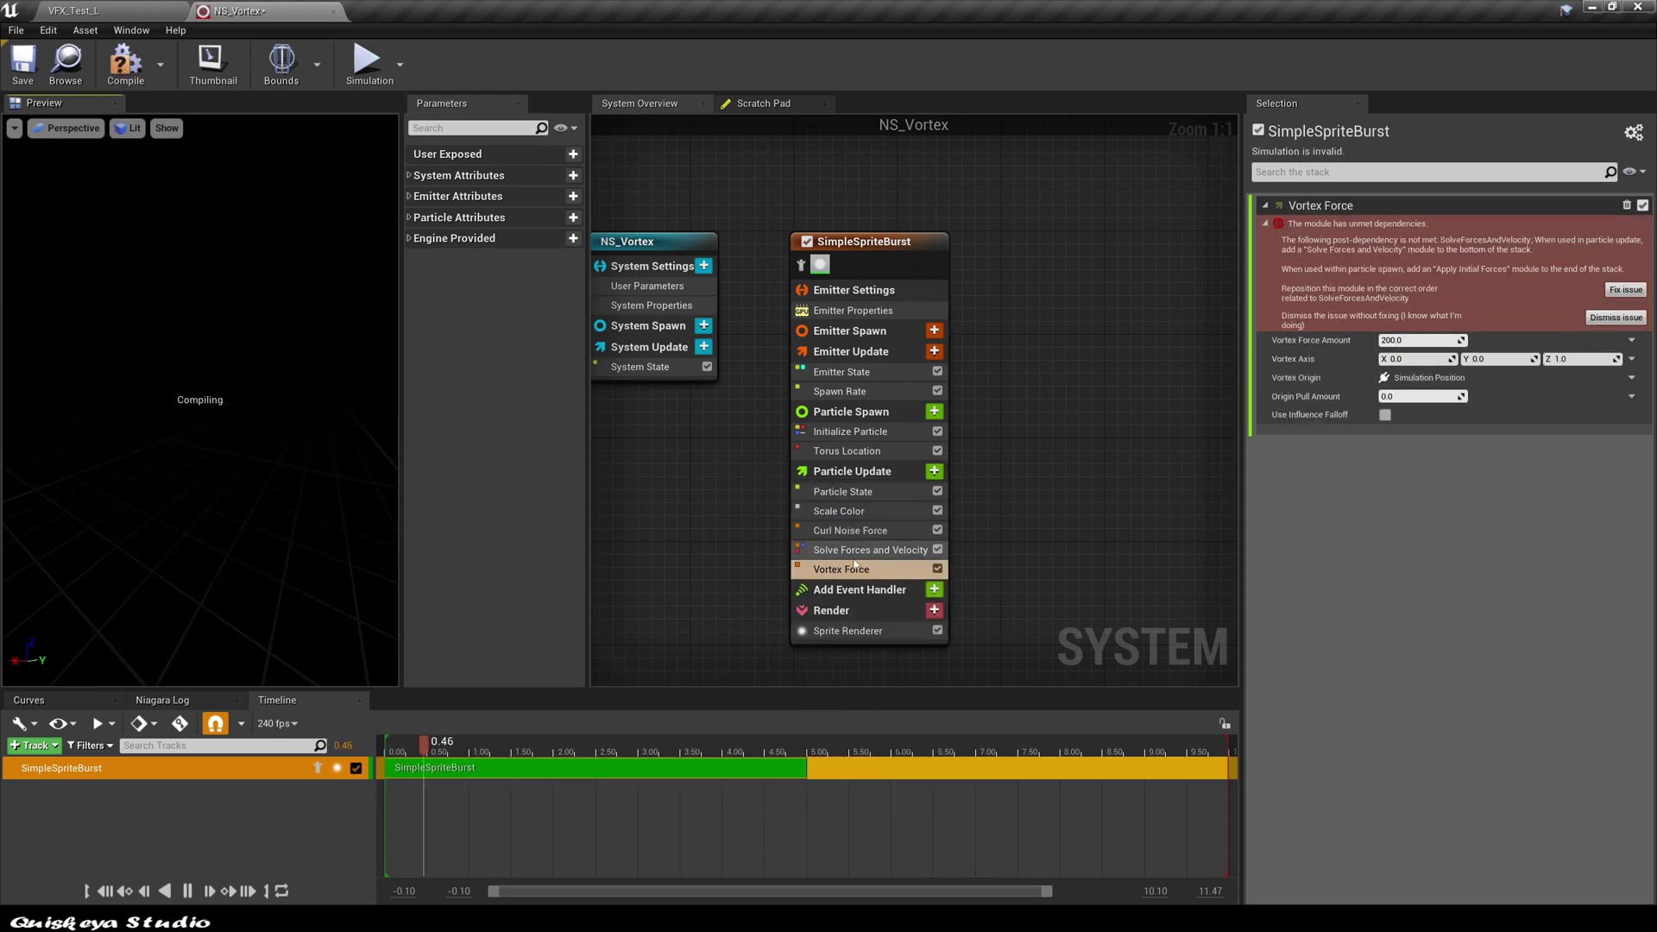
pyautogui.click(1609, 294)
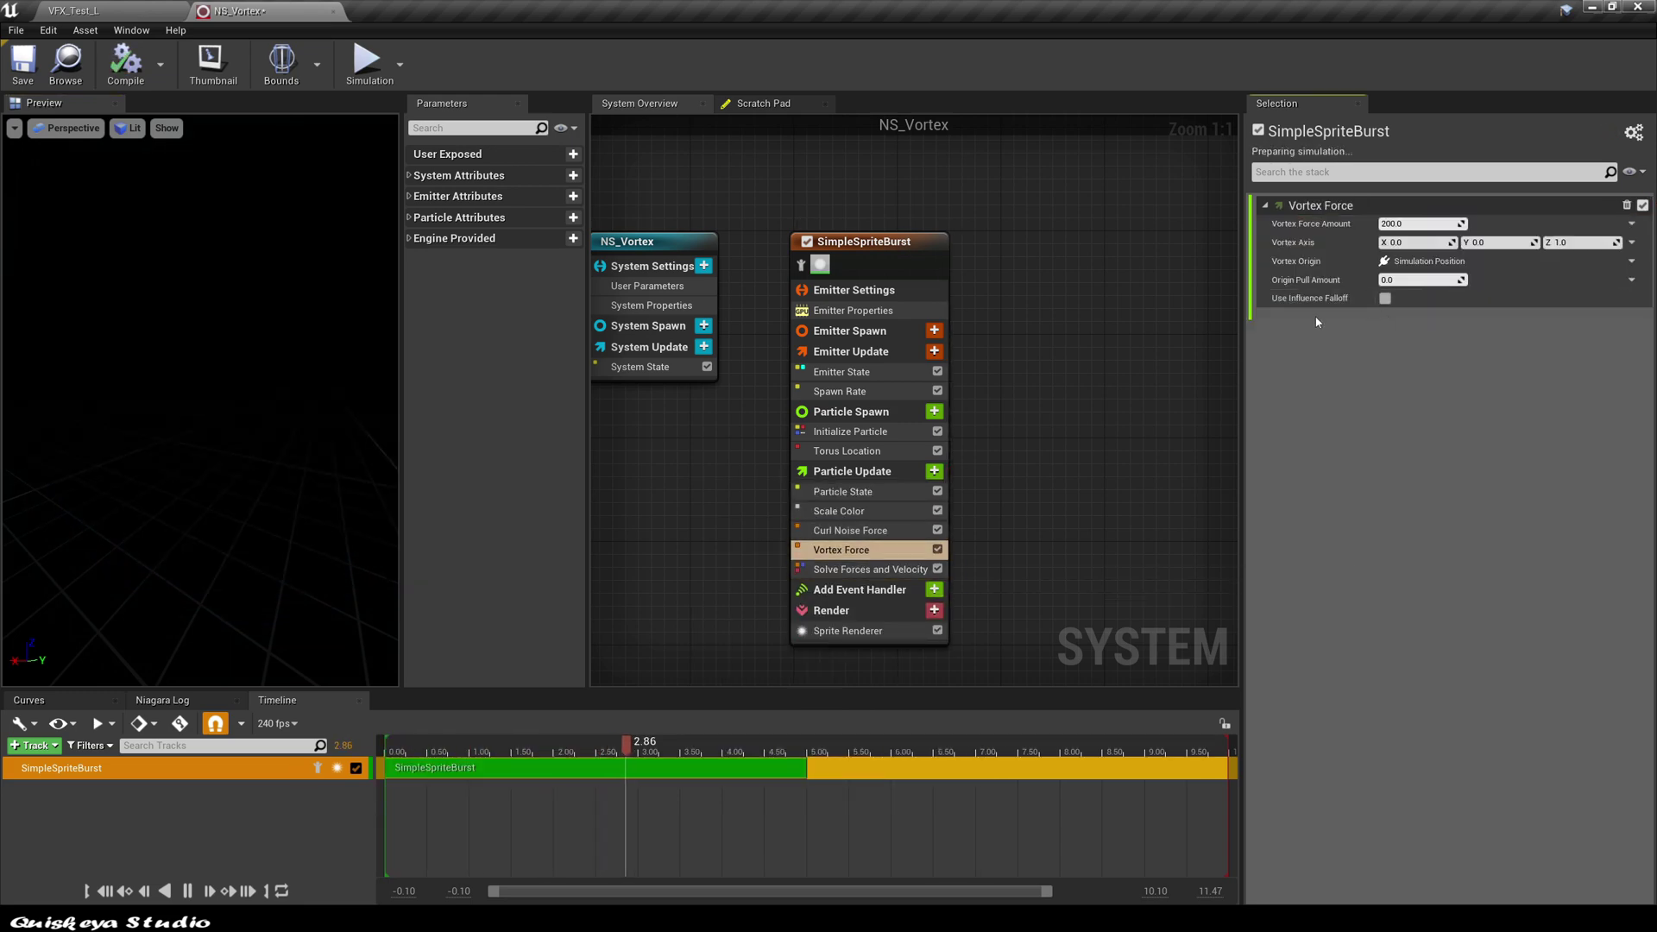
# Set the Vortex Force Amount to 1000.
pyautogui.moveTo(201, 400); pyautogui.dragTo(243, 395)
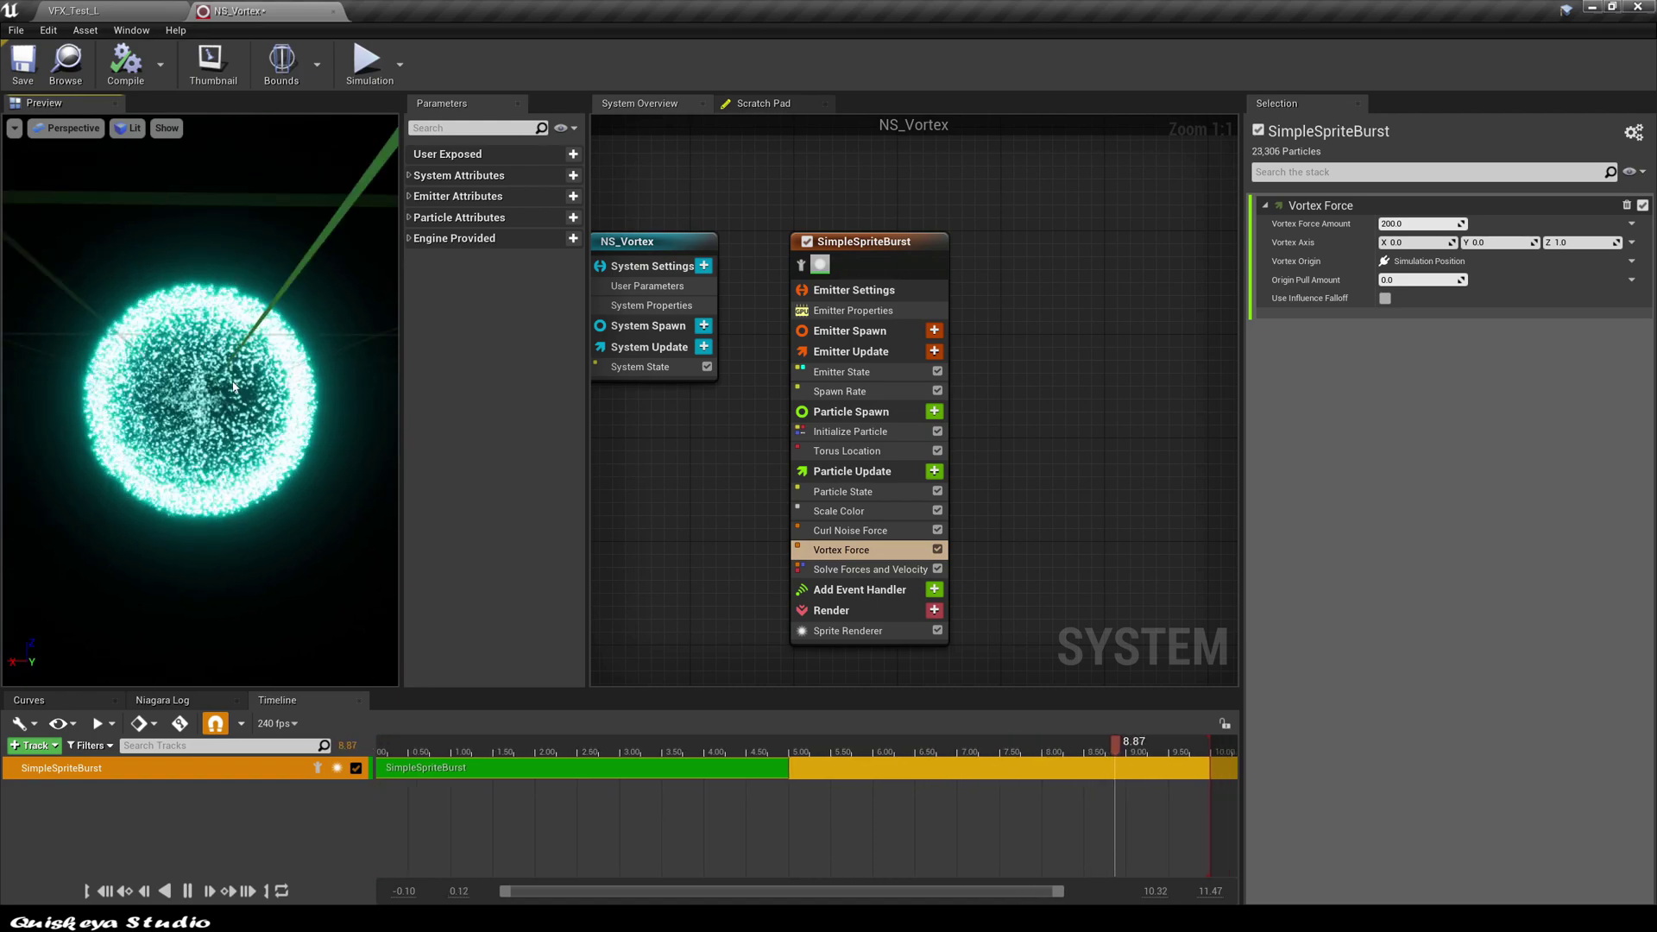
pyautogui.scroll(3, 244, 399)
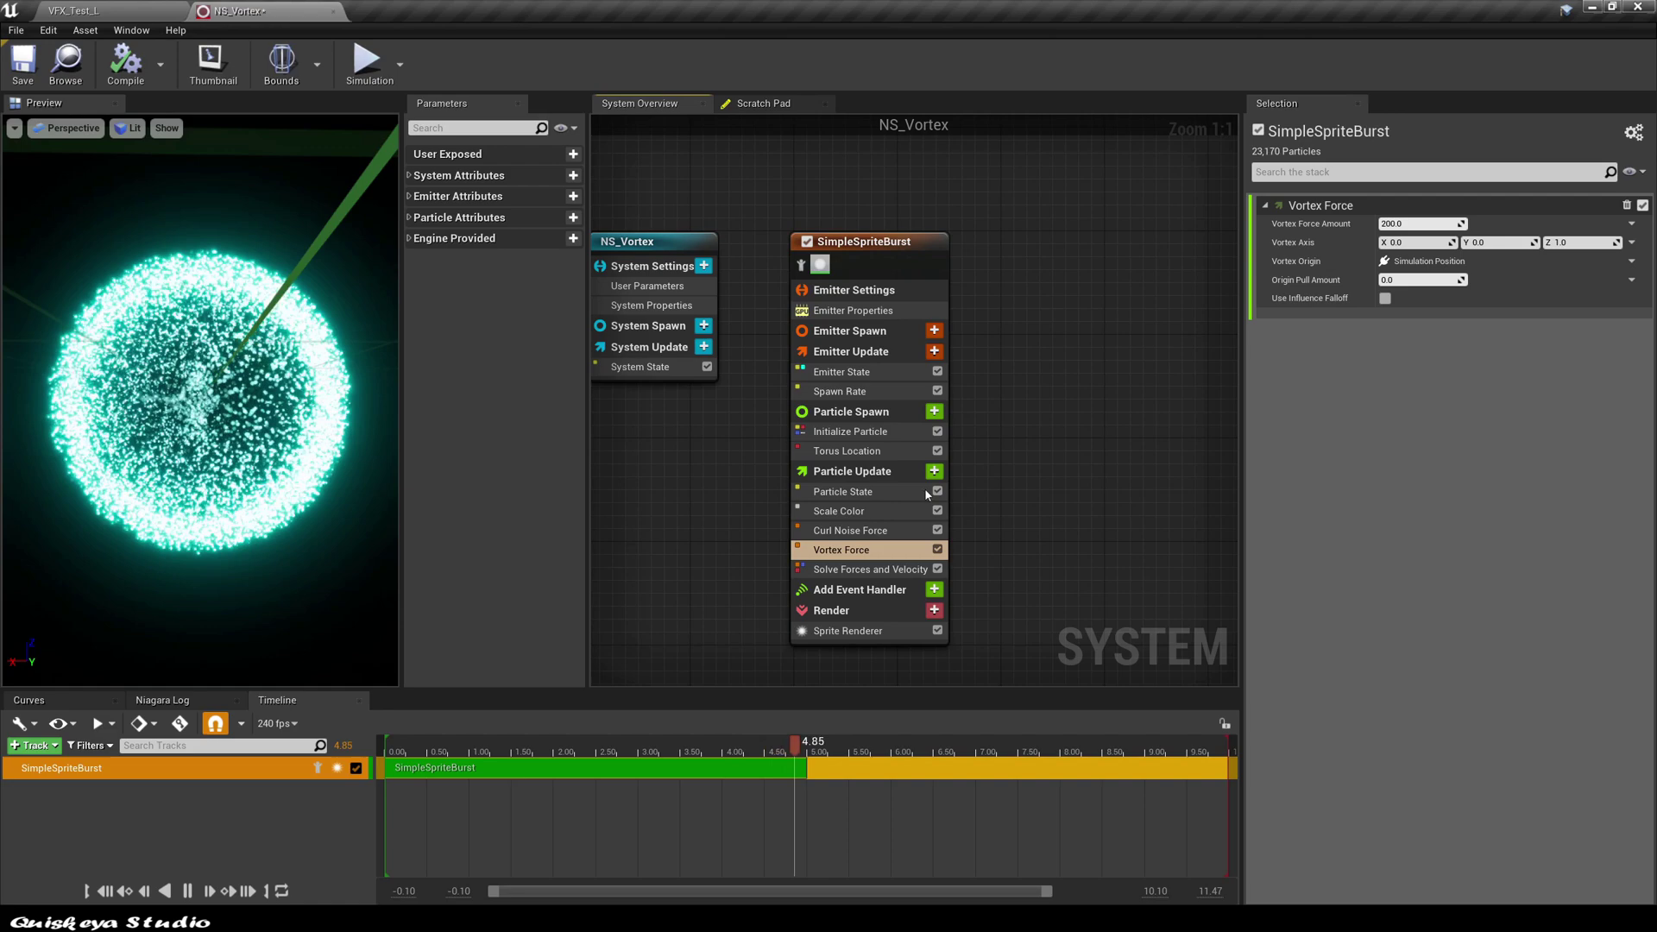
pyautogui.click(1409, 224)
pyautogui.write('1000')
pyautogui.press('Return')
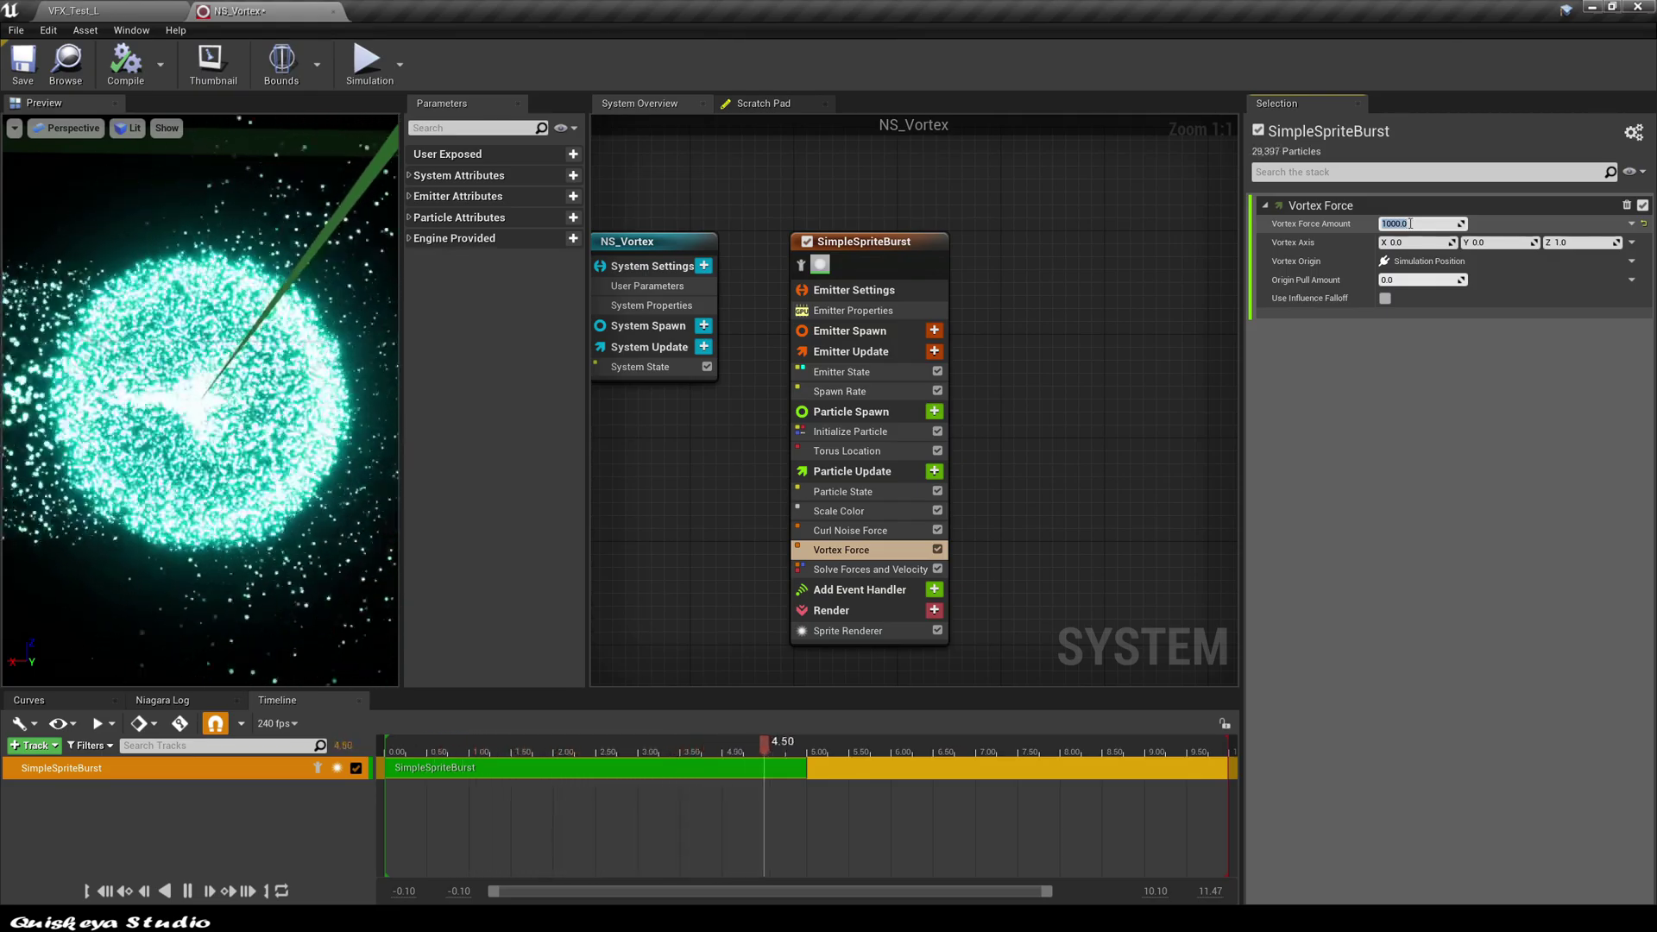
# Point the Vortex Axis along Y by setting Z to 0 and Y to 1.
pyautogui.click(1570, 241)
pyautogui.write('0')
pyautogui.click(1479, 242)
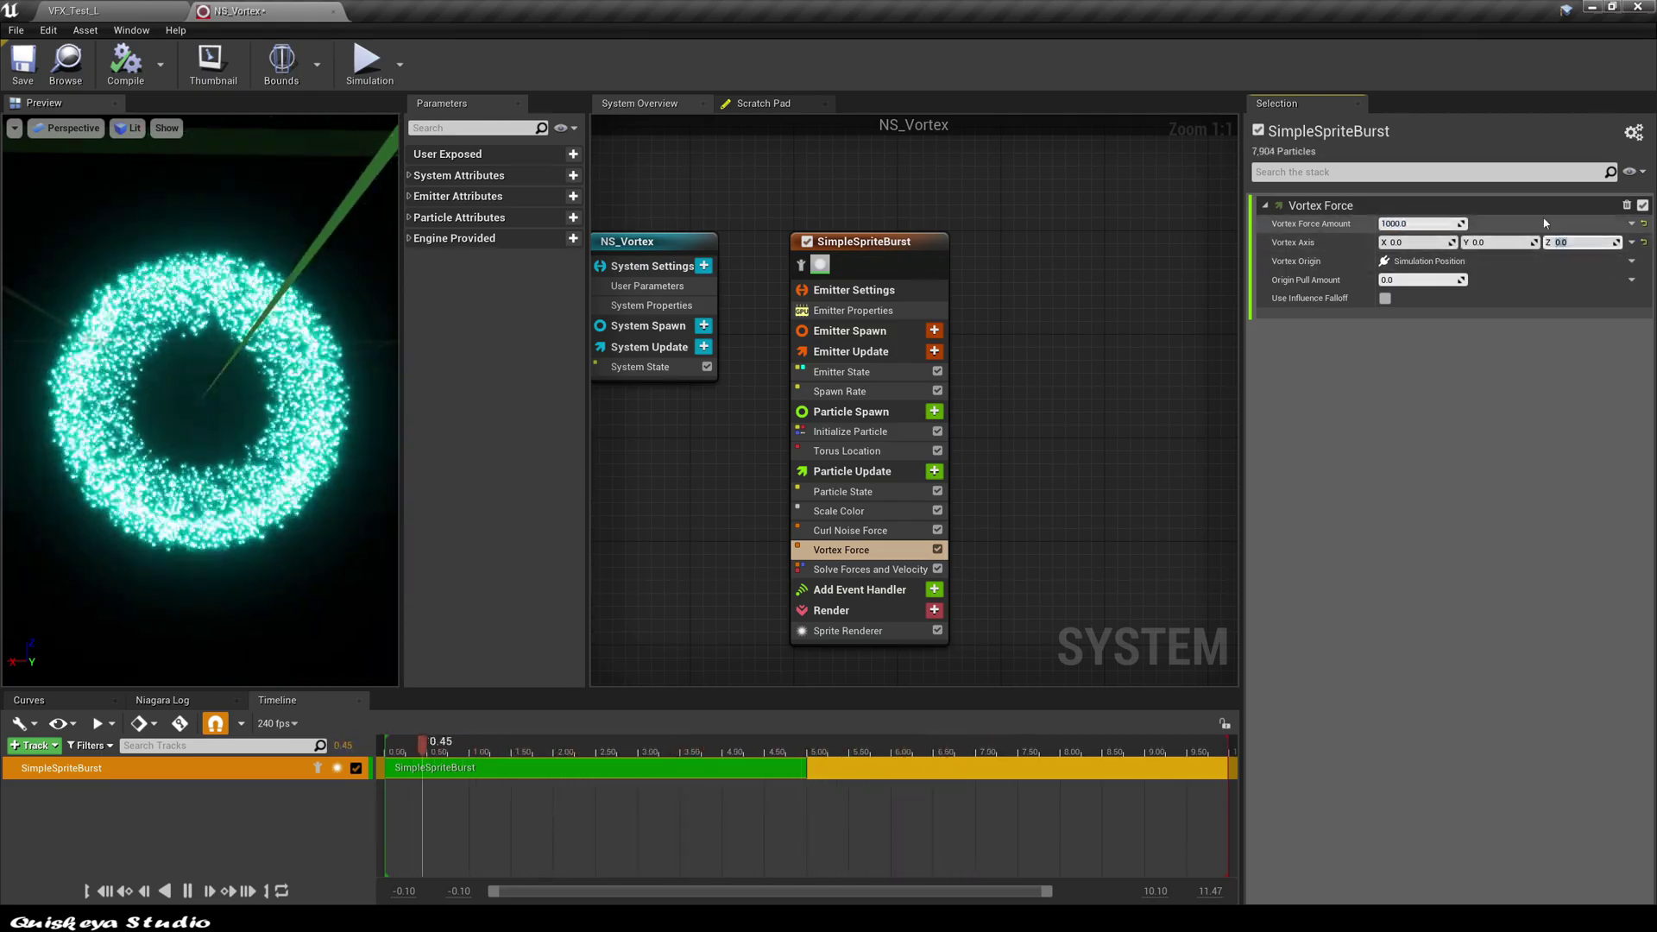
pyautogui.write('1')
pyautogui.press('Return')
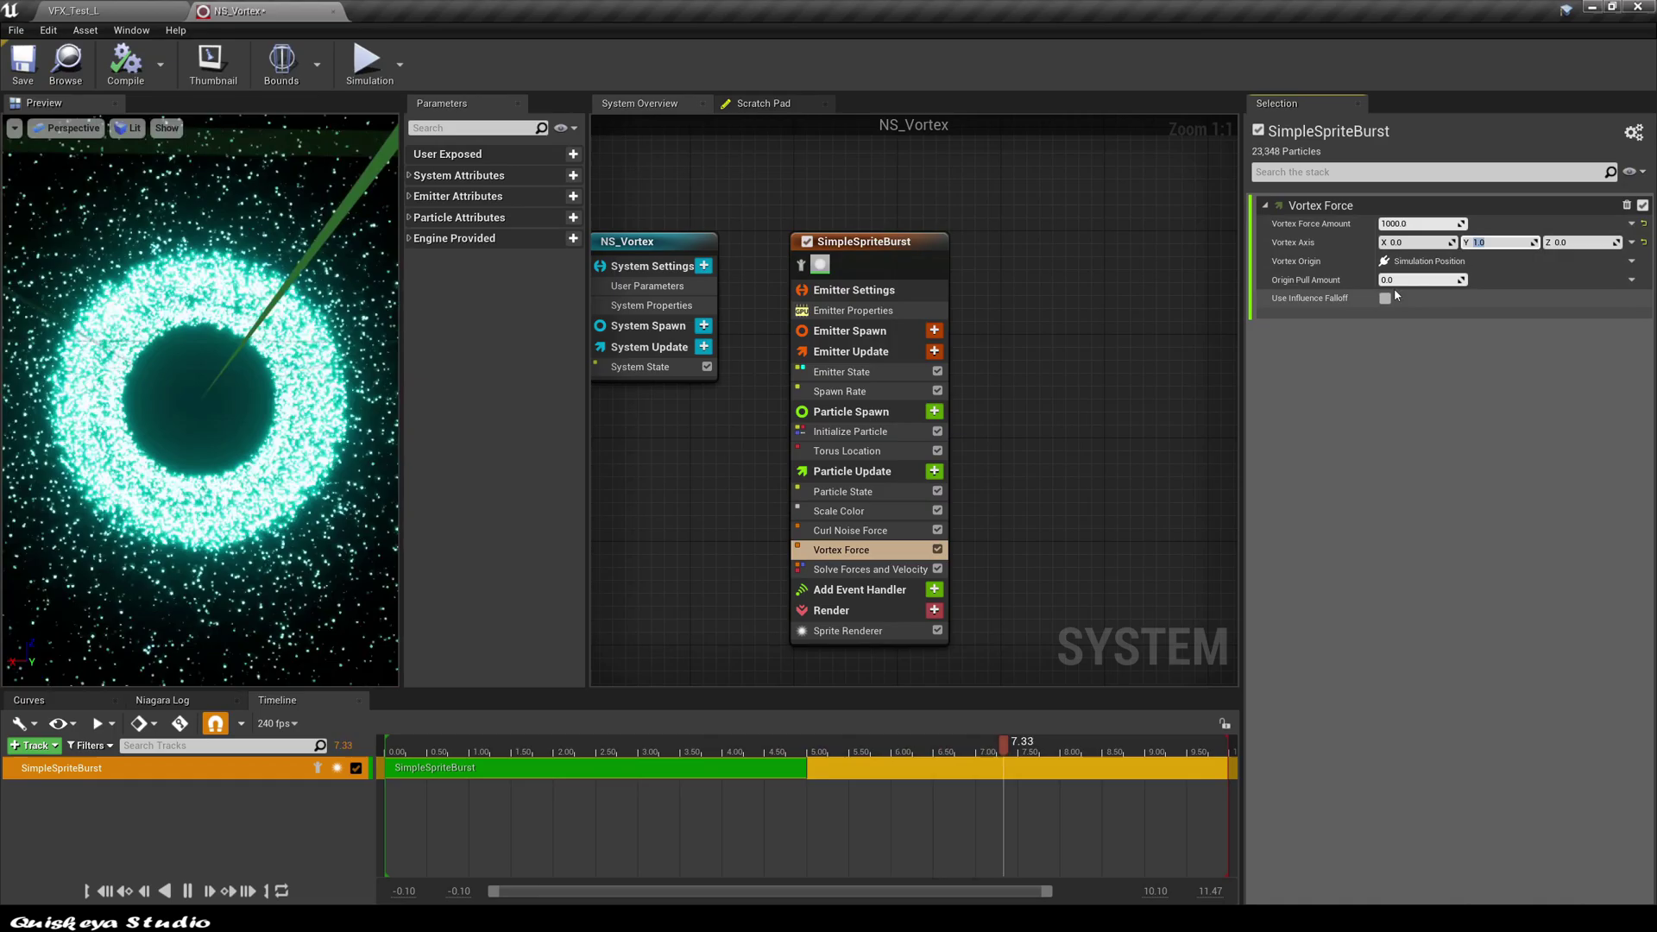
# Set the Vortex Force's Origin Pull Amount to 0.5 and turn on Use Influence Falloff.
pyautogui.moveTo(1331, 288)
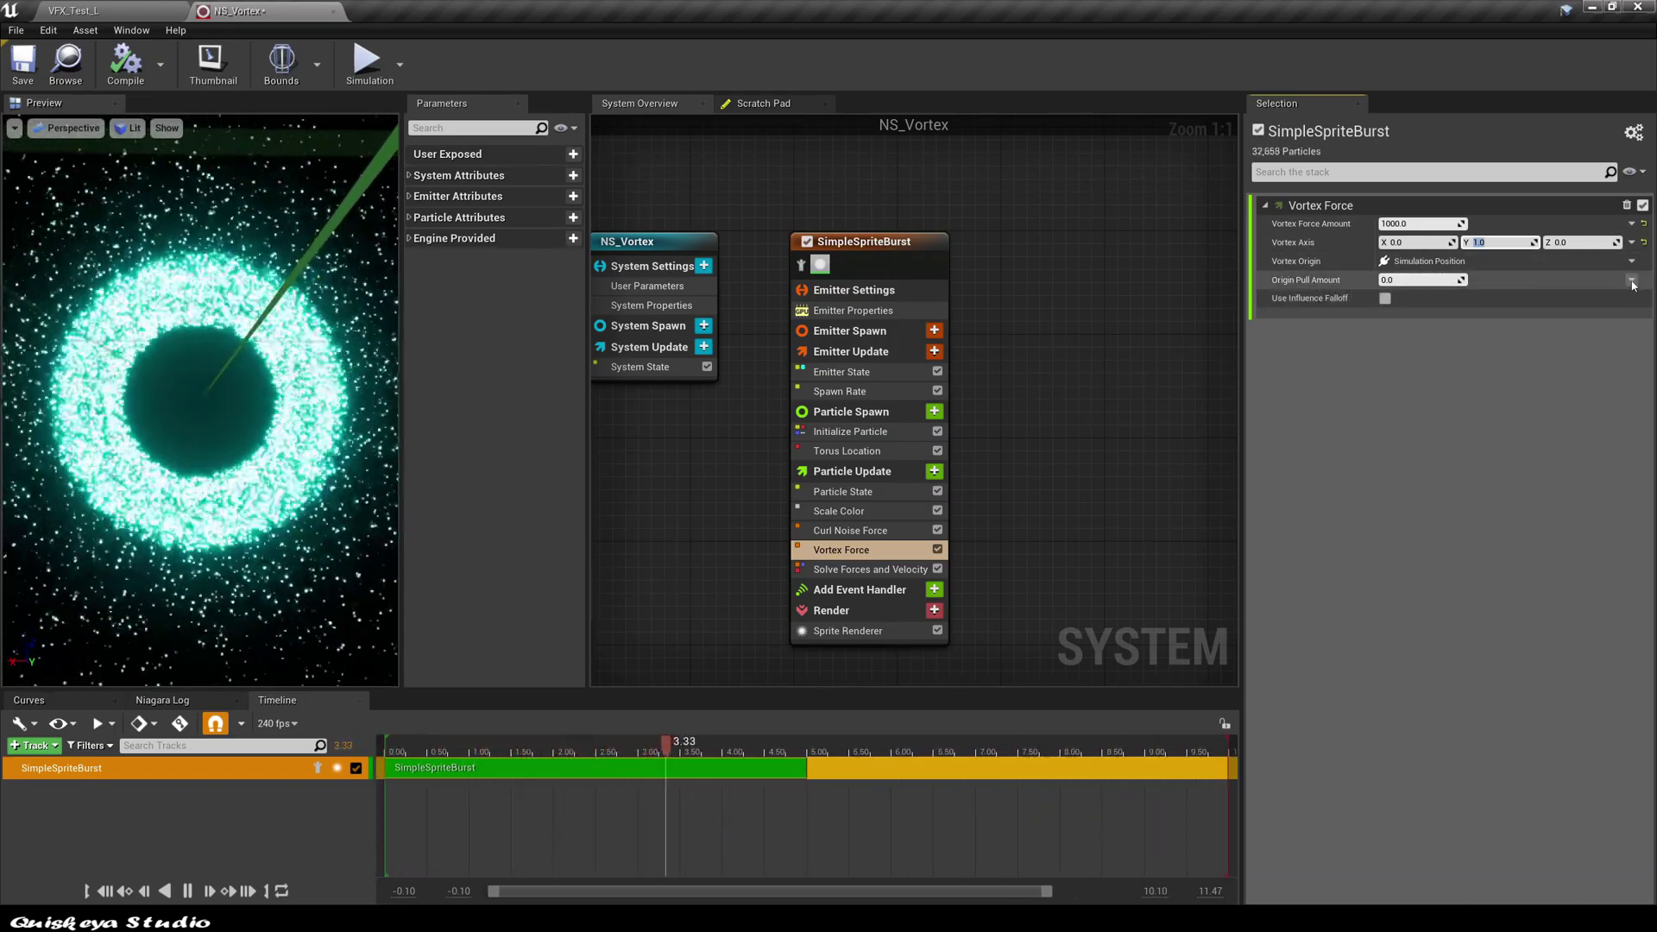
pyautogui.click(1402, 278)
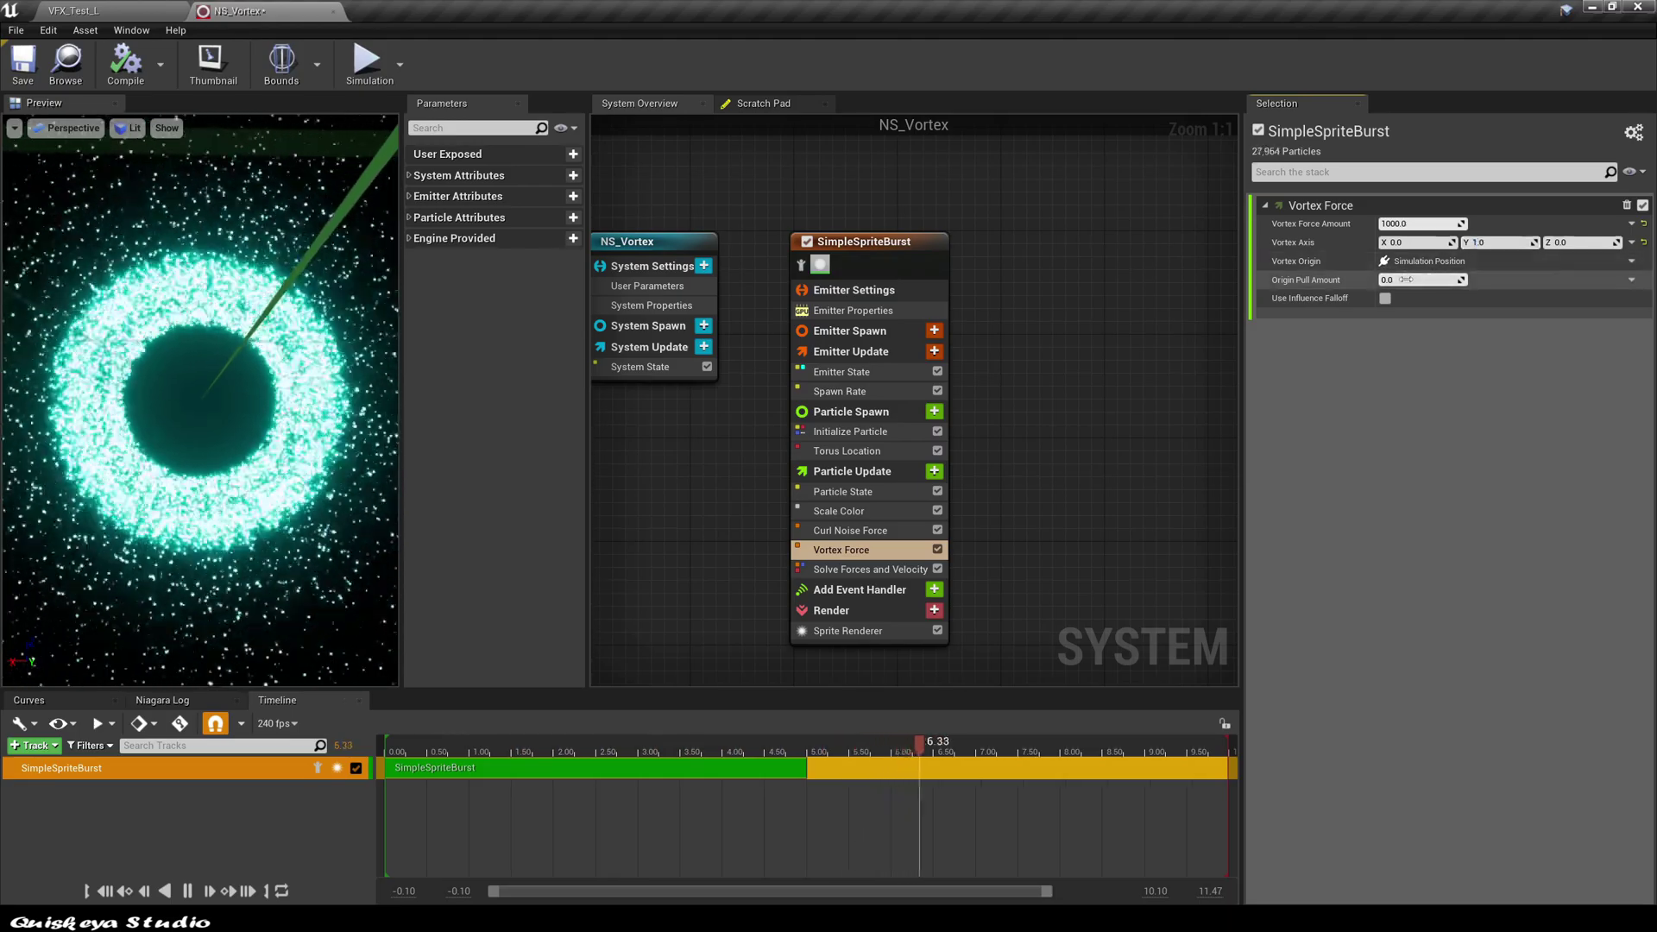
pyautogui.write('0.5')
pyautogui.press('Return')
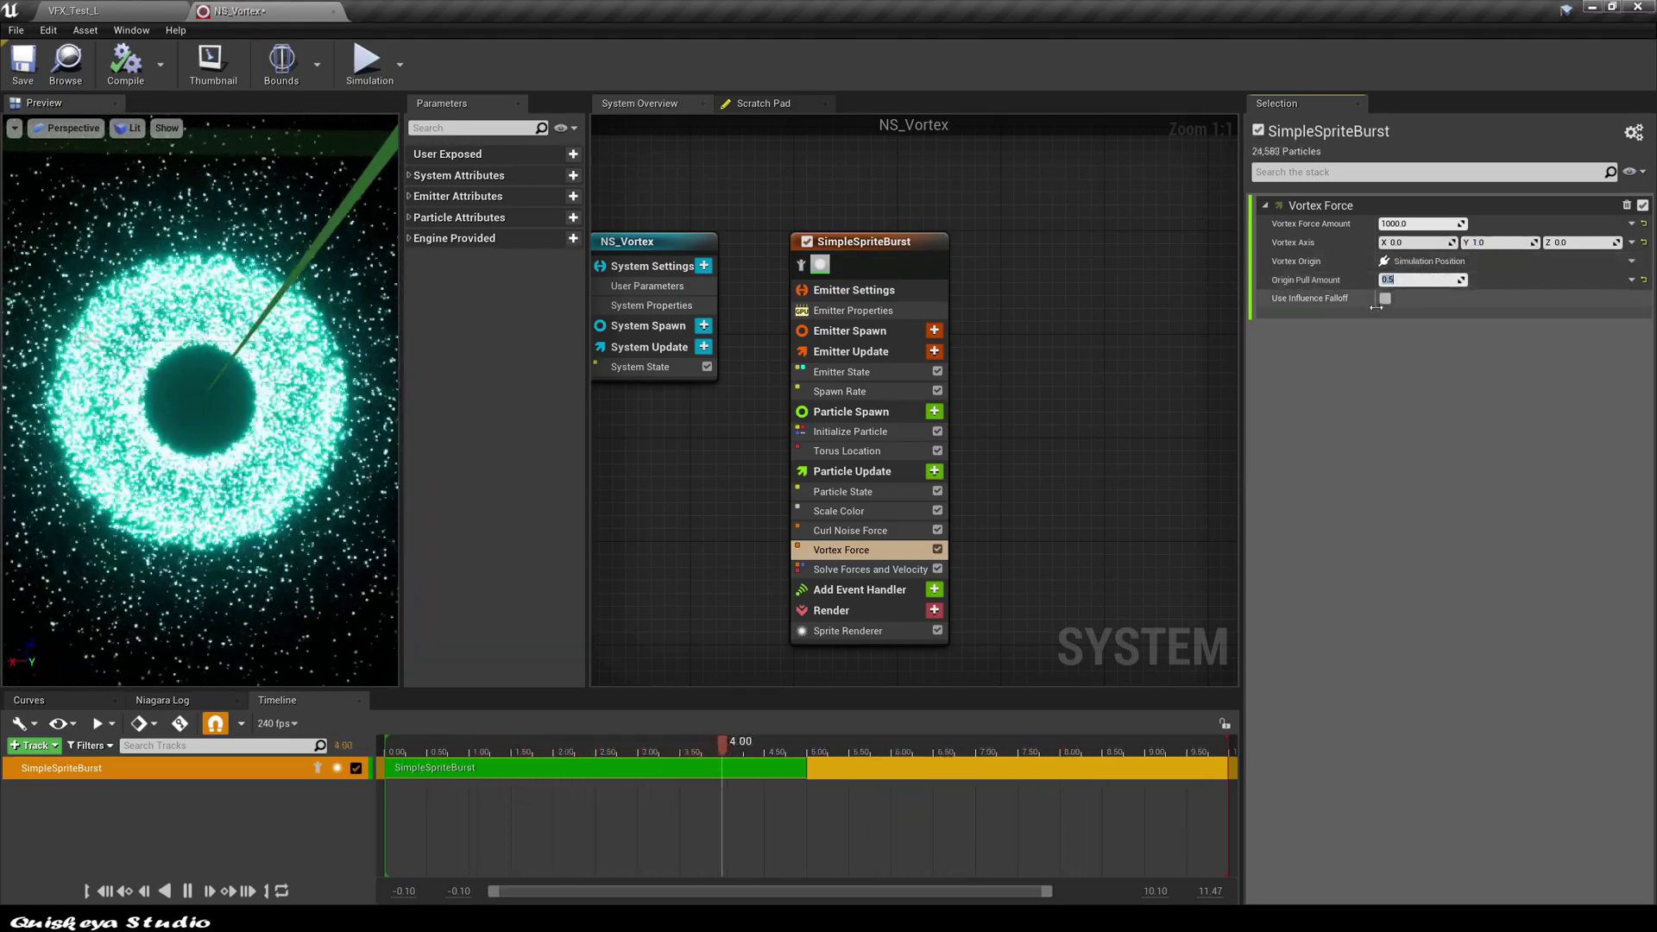
pyautogui.click(1384, 298)
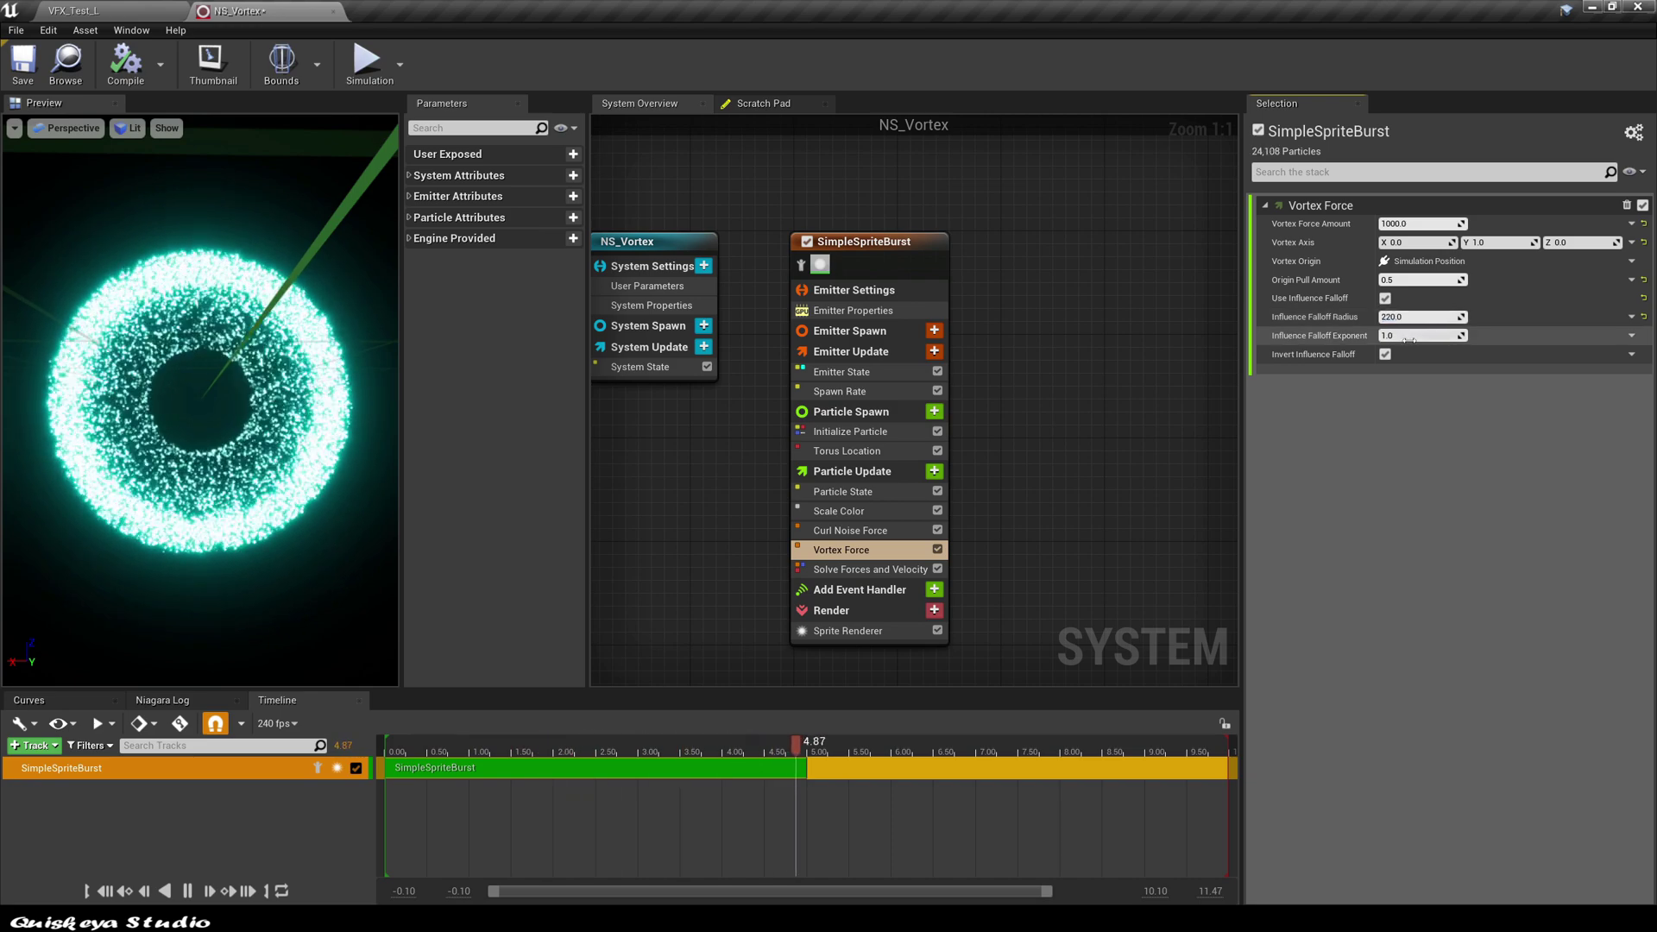
# Try an Influence Falloff Exponent of about 1.29 in the Vortex Force module and restore it to 1.
pyautogui.moveTo(1408, 340); pyautogui.dragTo(1416, 337)
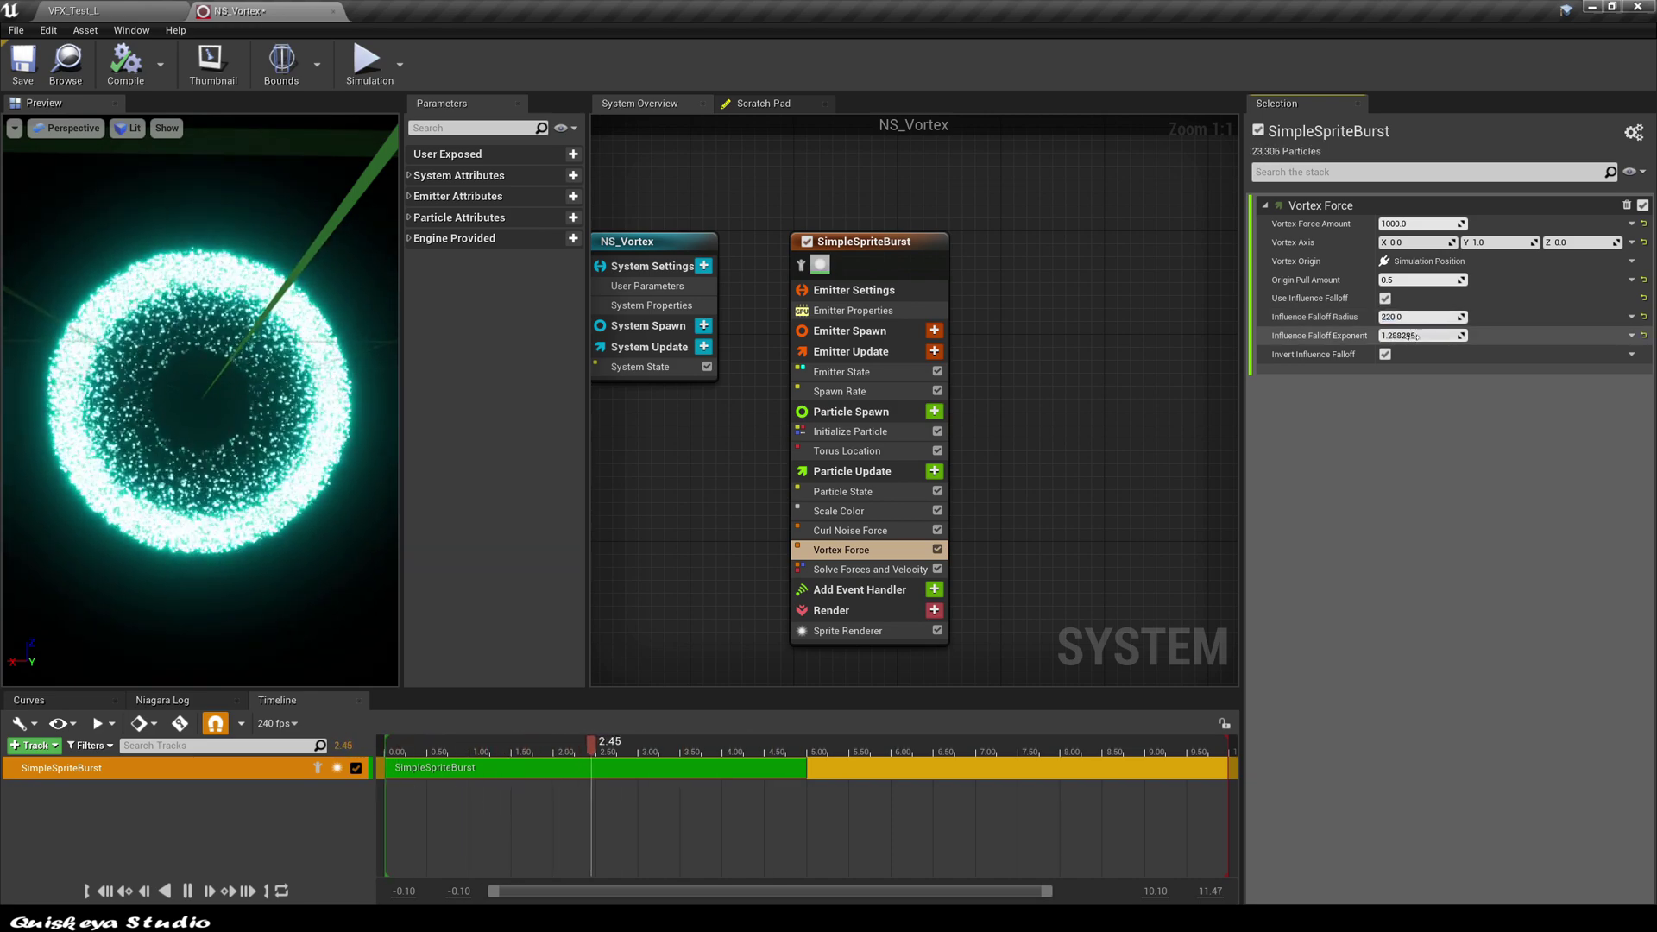
pyautogui.click(1410, 336)
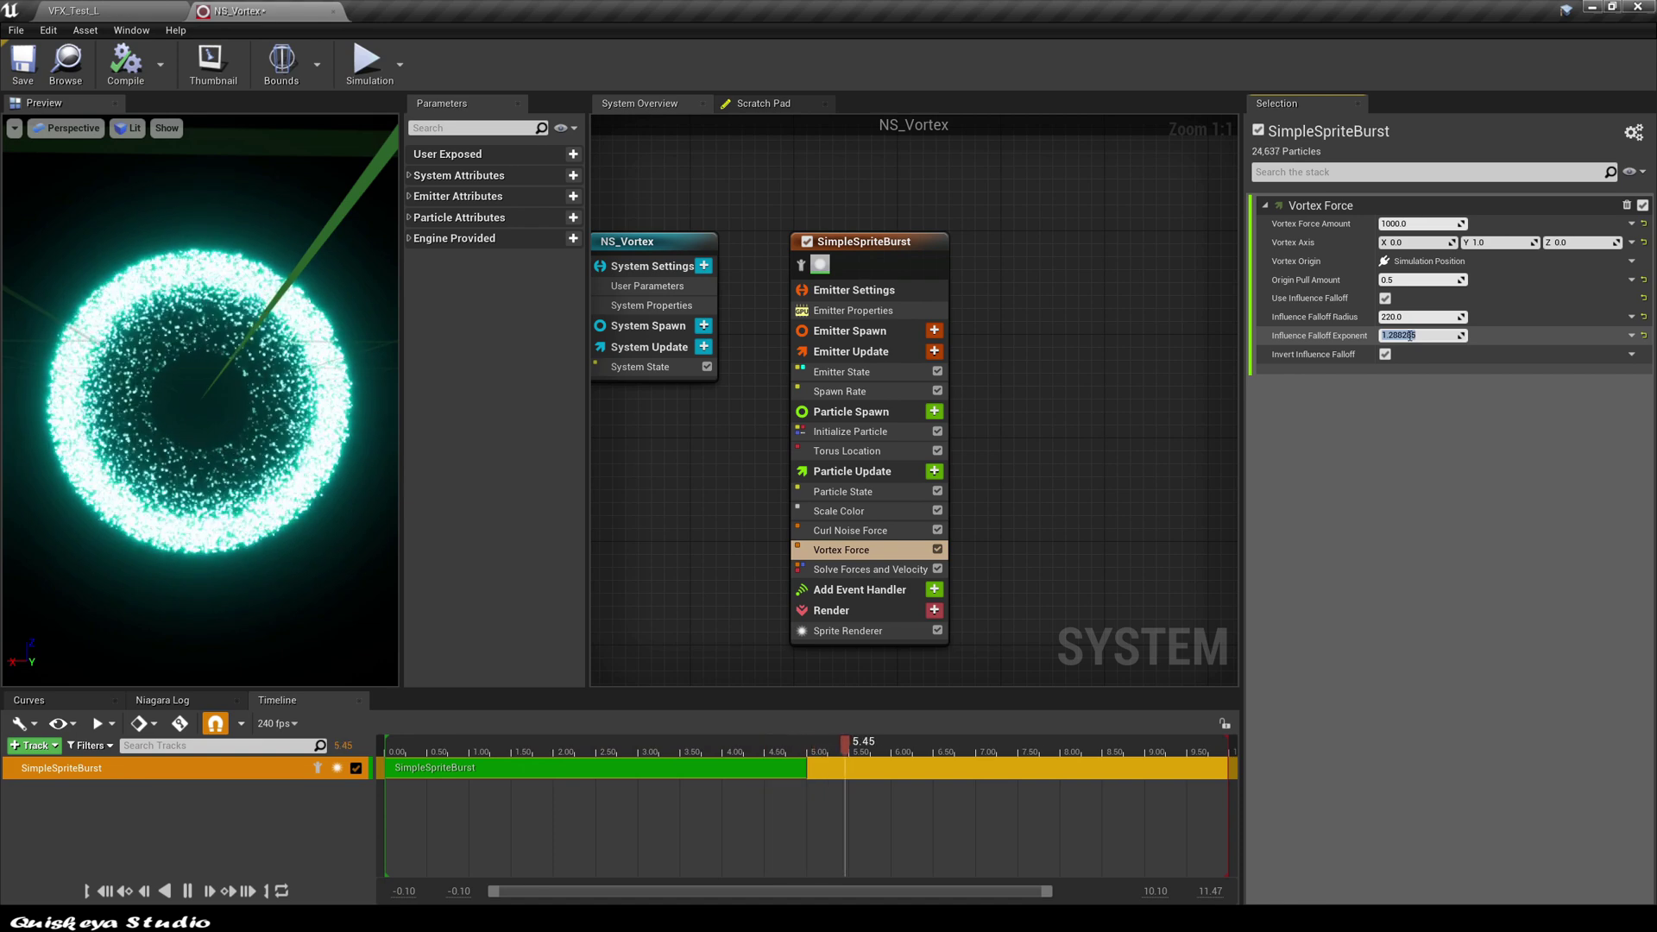
pyautogui.write('1')
pyautogui.press('Return')
# Try Influence Falloff Radius values of about 132, 0, 20 and 500 in the Vortex Force module.
pyautogui.moveTo(1410, 317); pyautogui.dragTo(1389, 316)
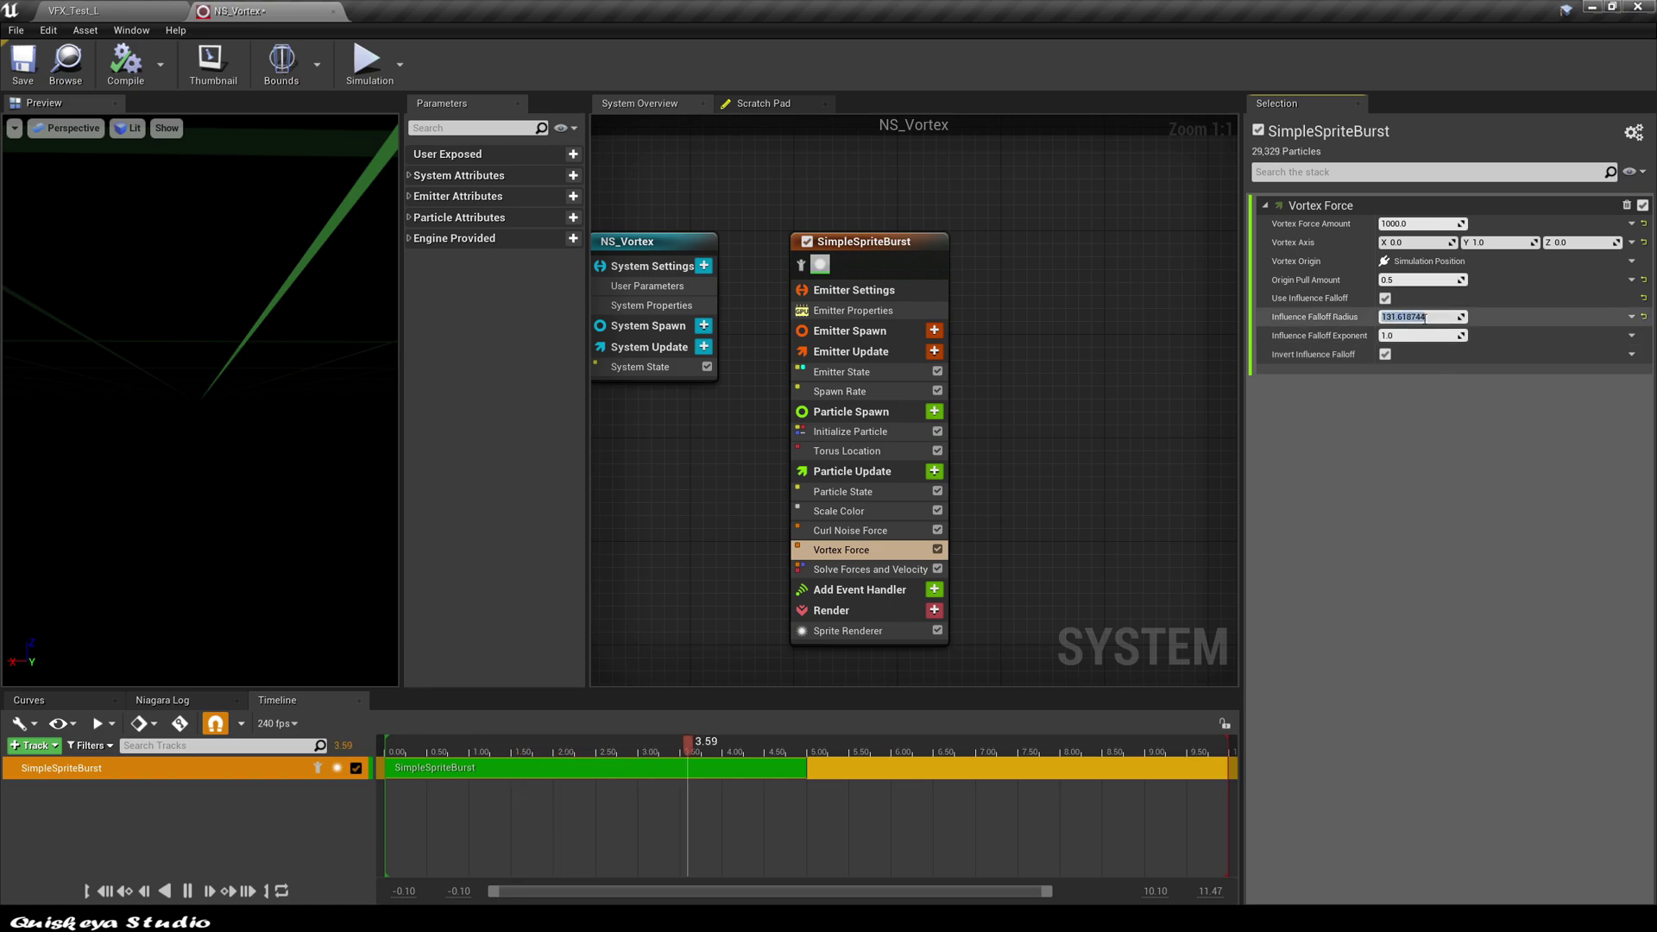
pyautogui.write('0')
pyautogui.press('Return')
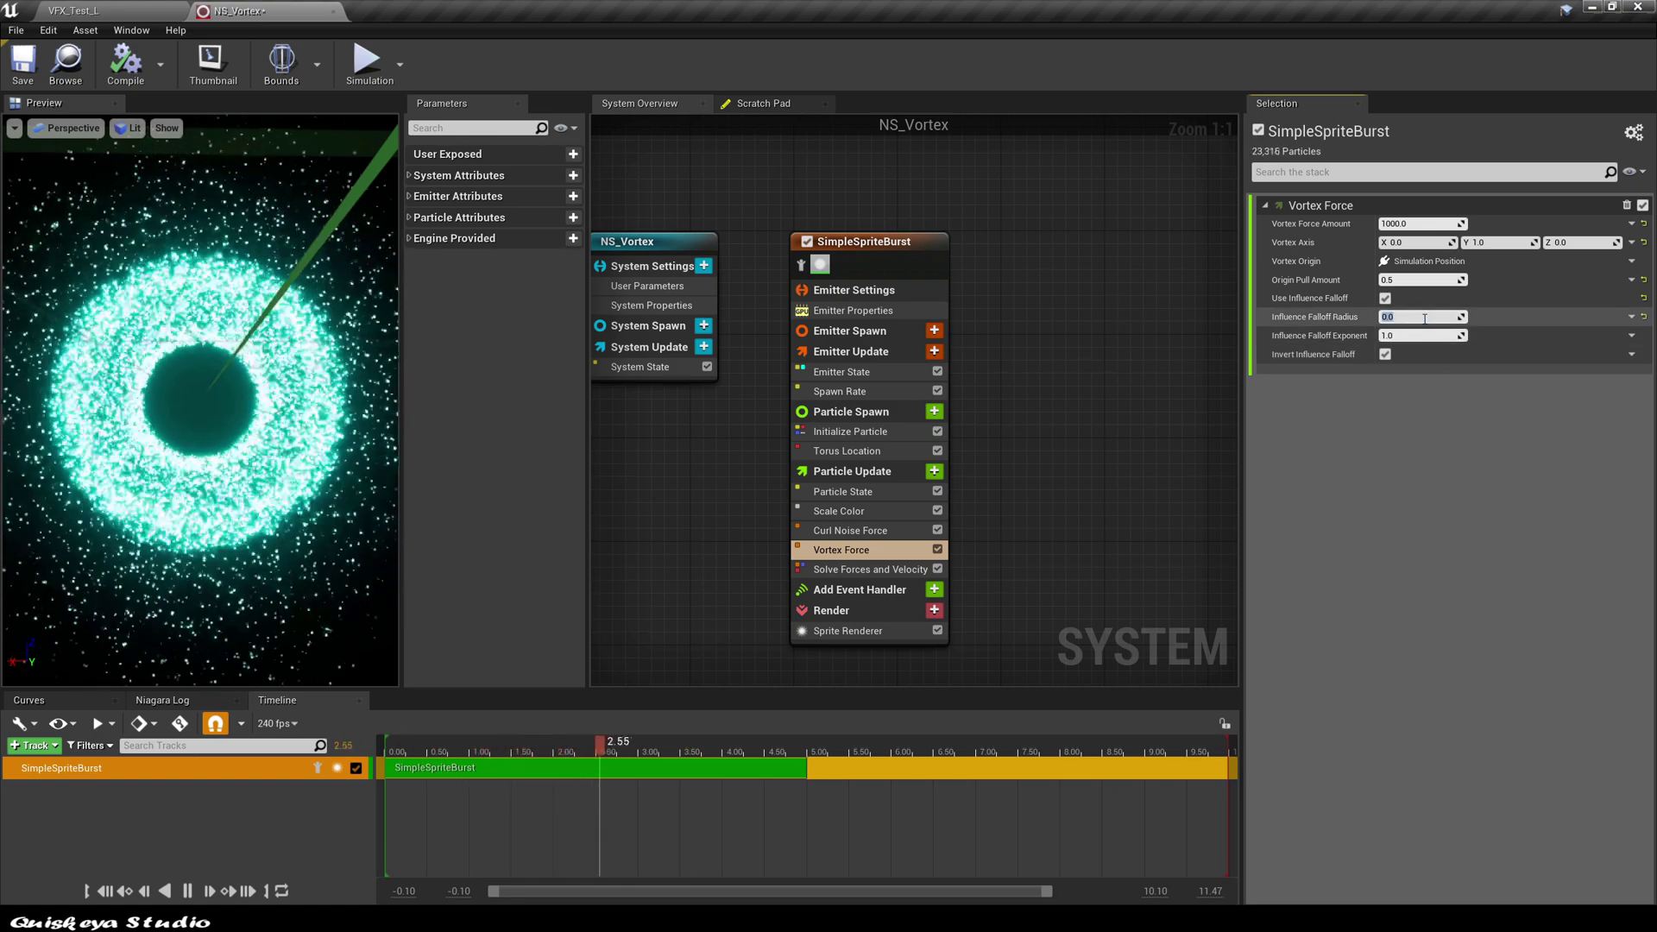
pyautogui.write('20')
pyautogui.press('Return')
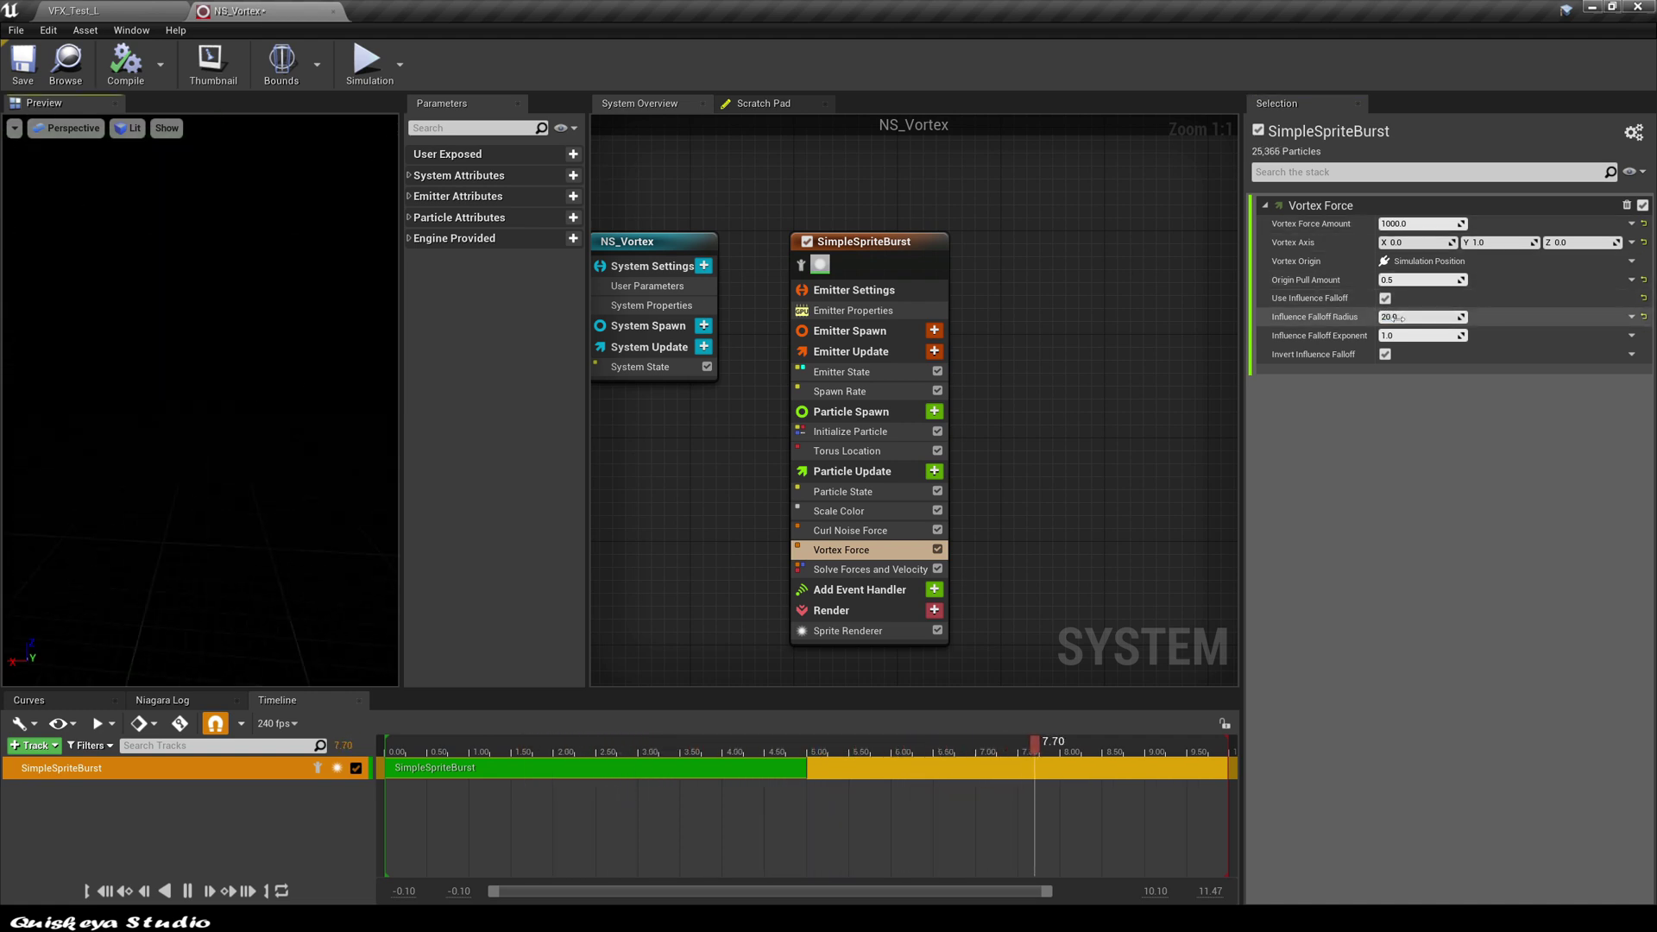
pyautogui.click(1397, 317)
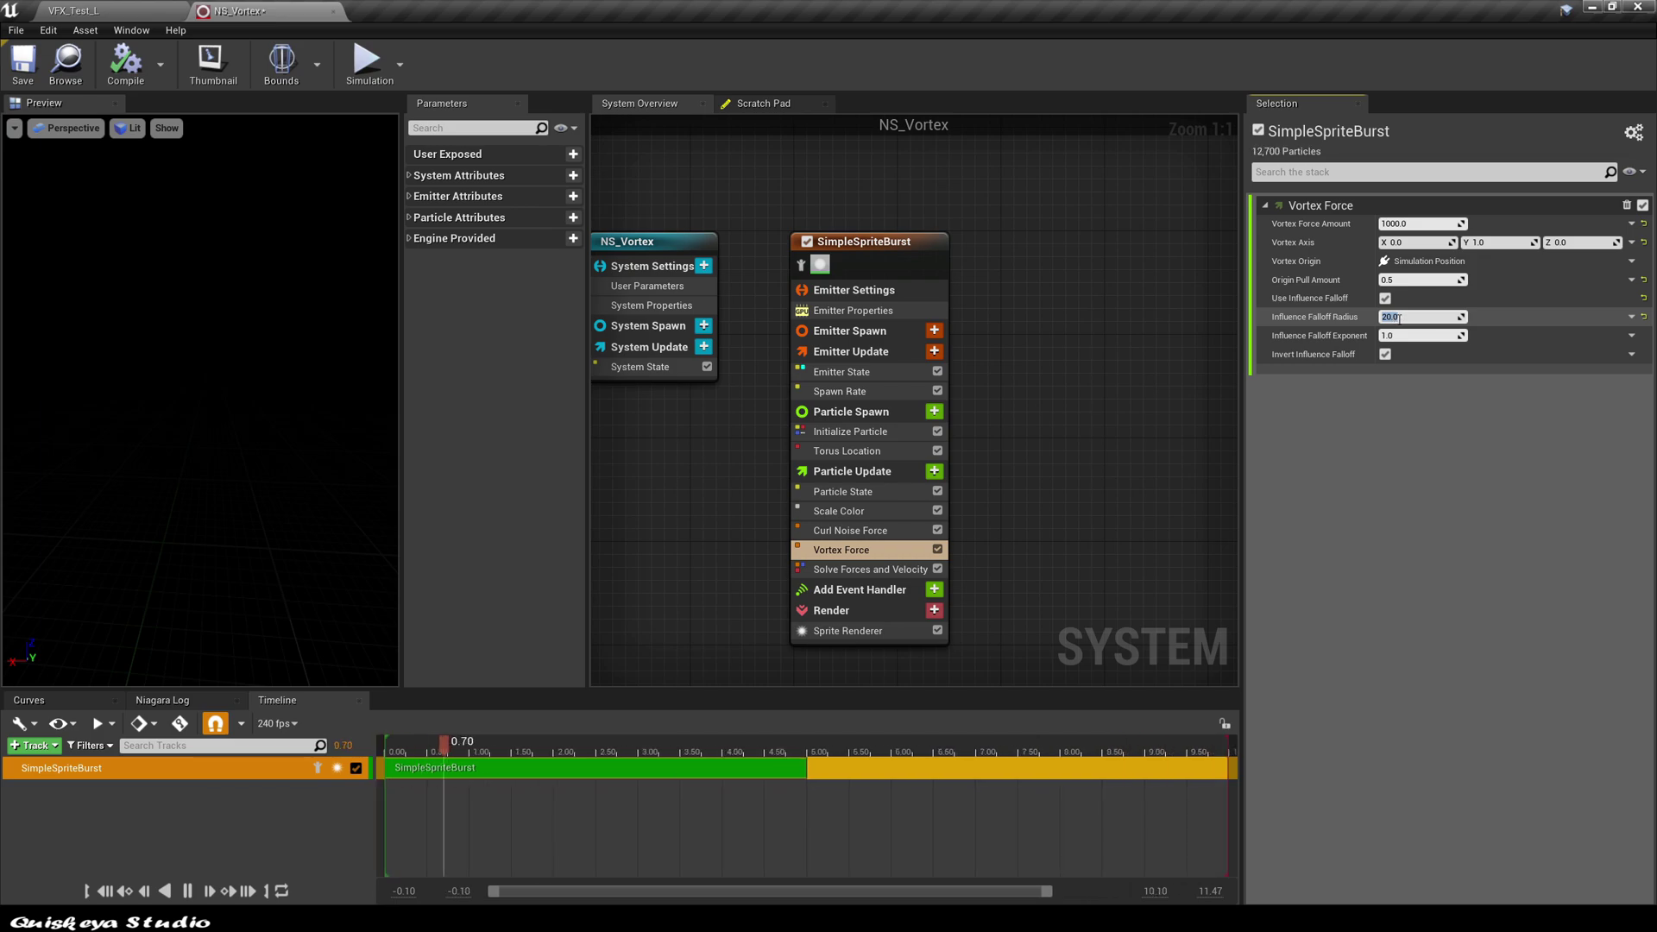
pyautogui.write('500')
pyautogui.press('Return')
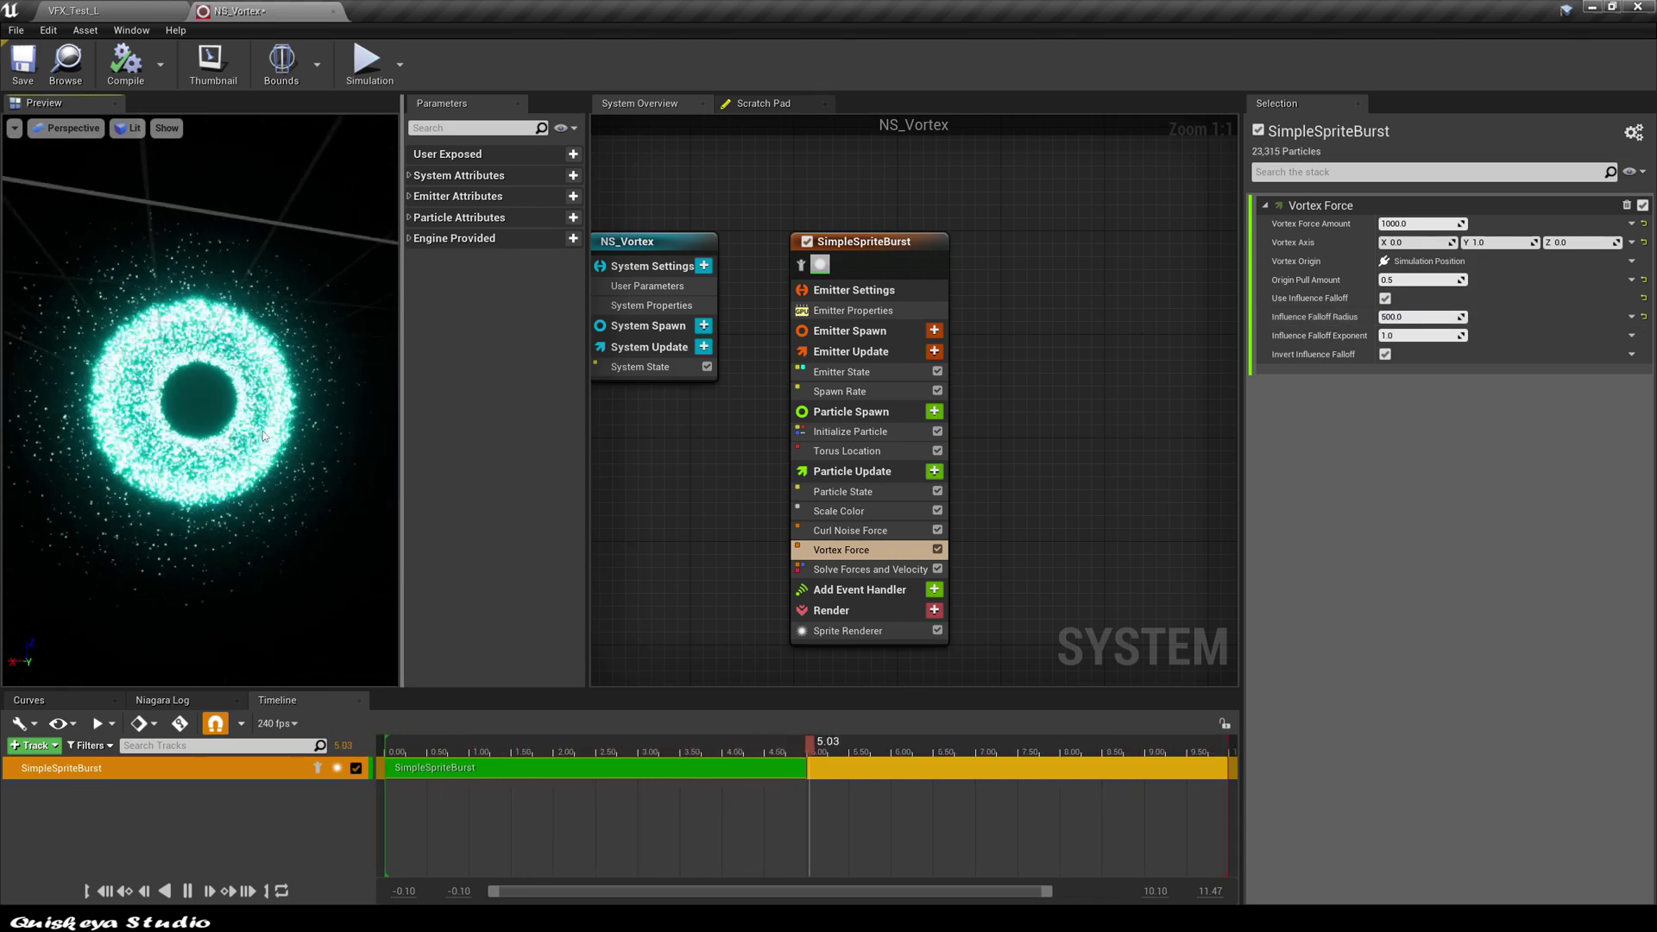
# Set the Vortex Force's Influence Falloff Radius to 220.
pyautogui.click(1402, 317)
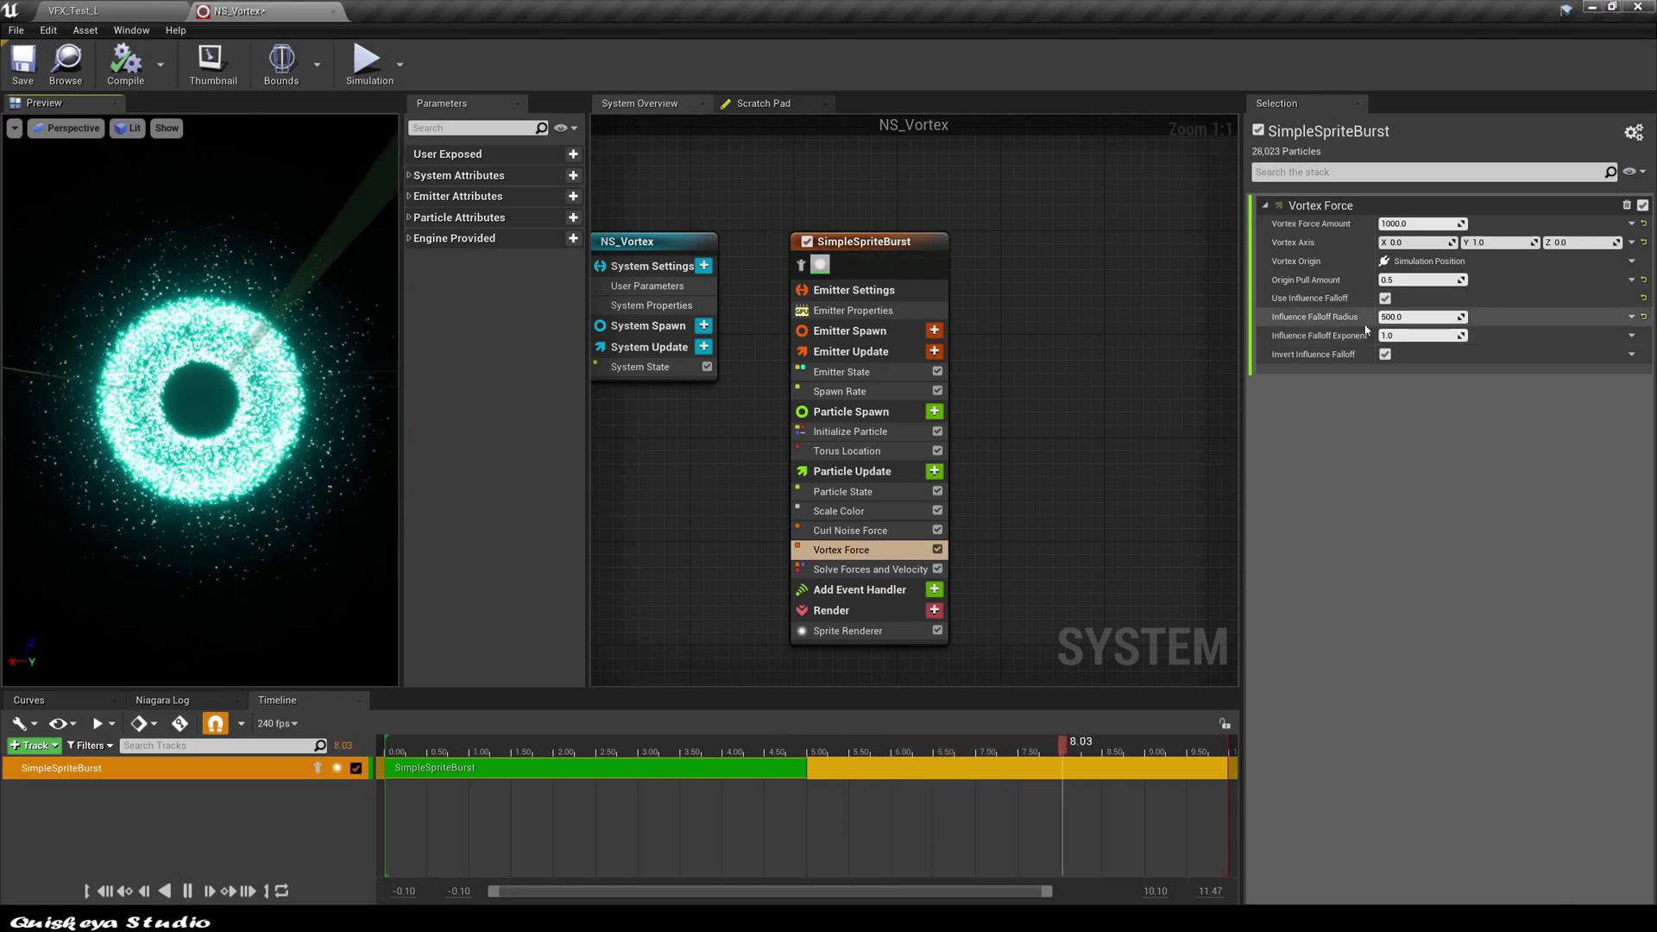
pyautogui.write('220')
pyautogui.press('Return')
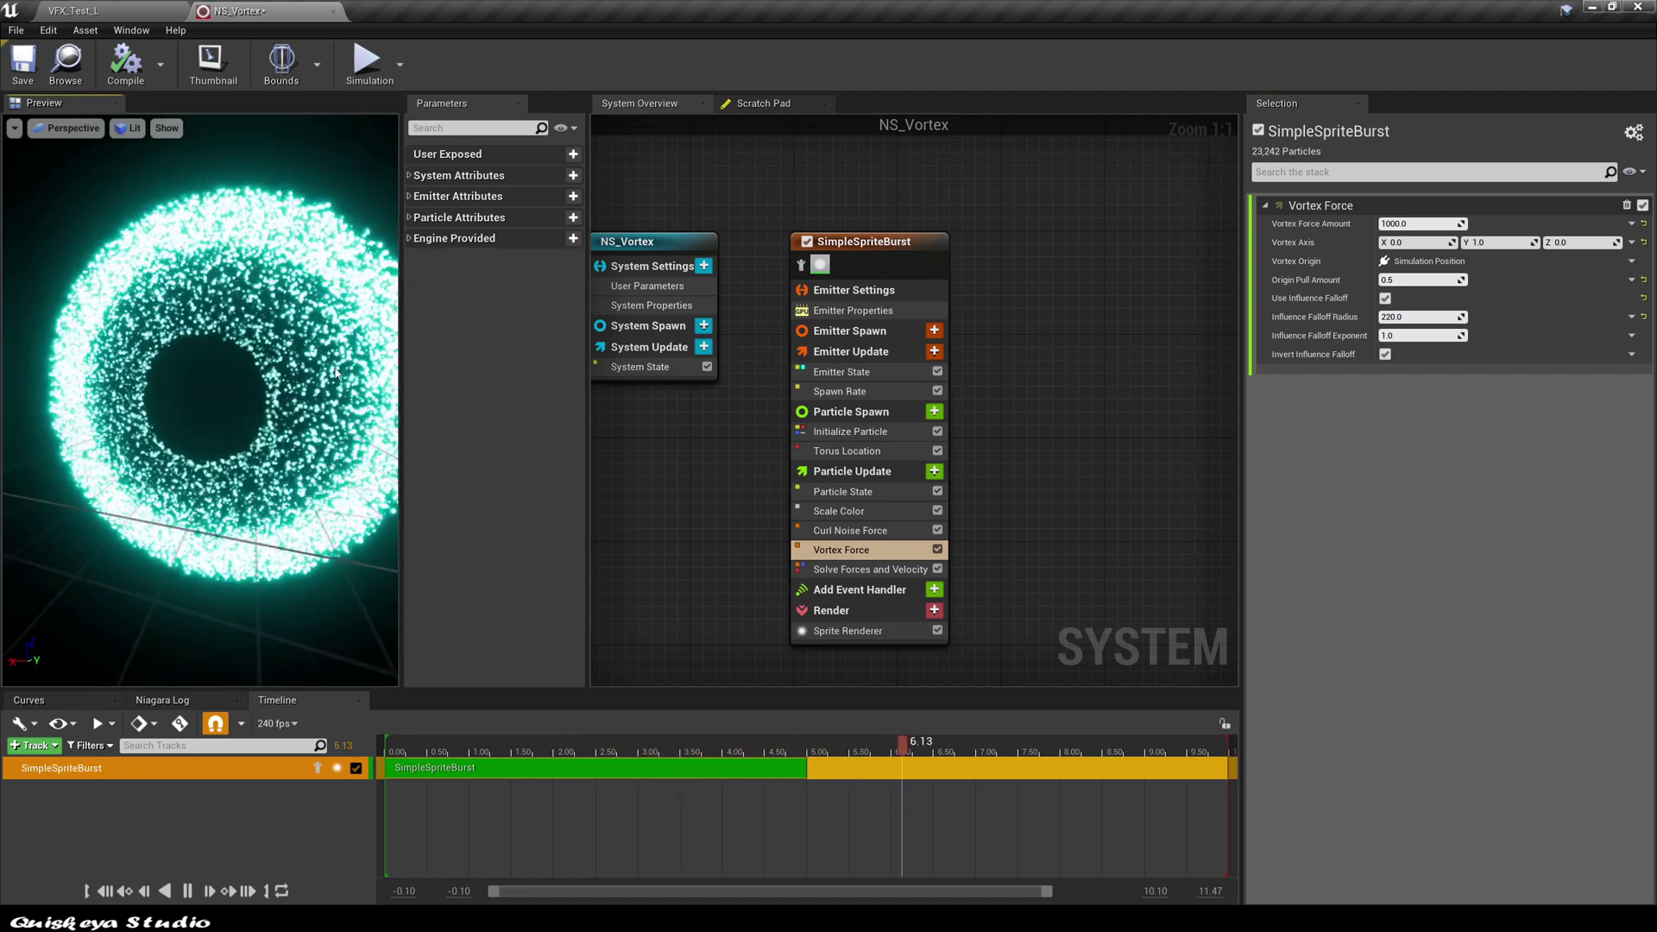
# Add a second Curl Noise Force module to the emitter's Particle Update group.
pyautogui.click(934, 471)
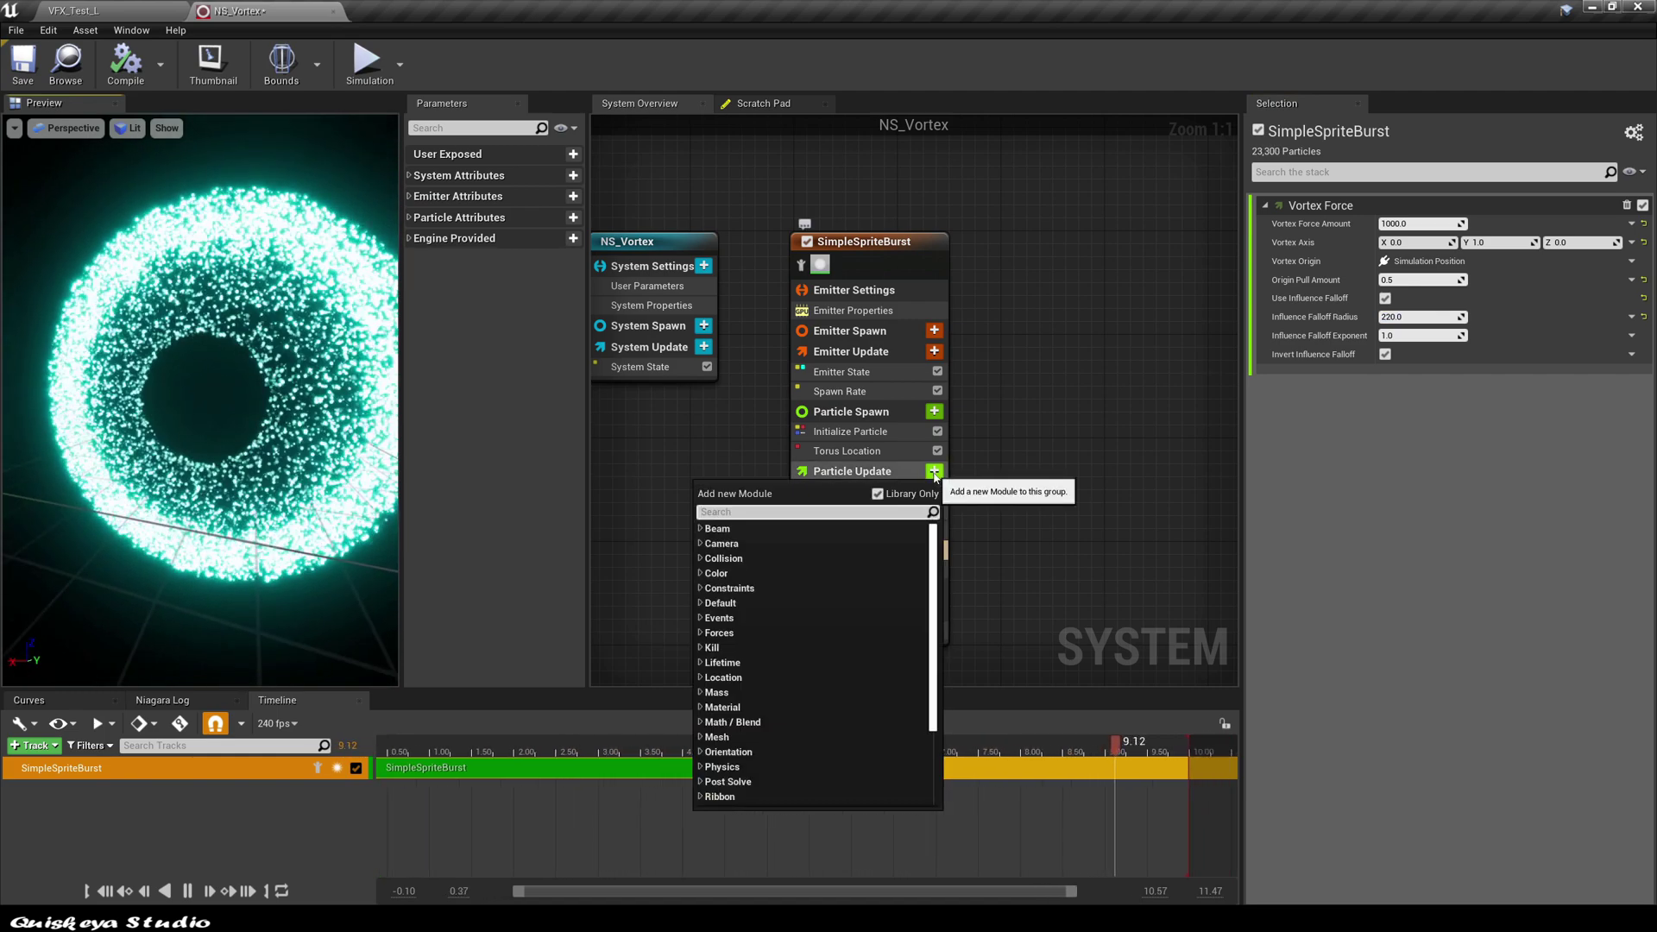
pyautogui.write('cu')
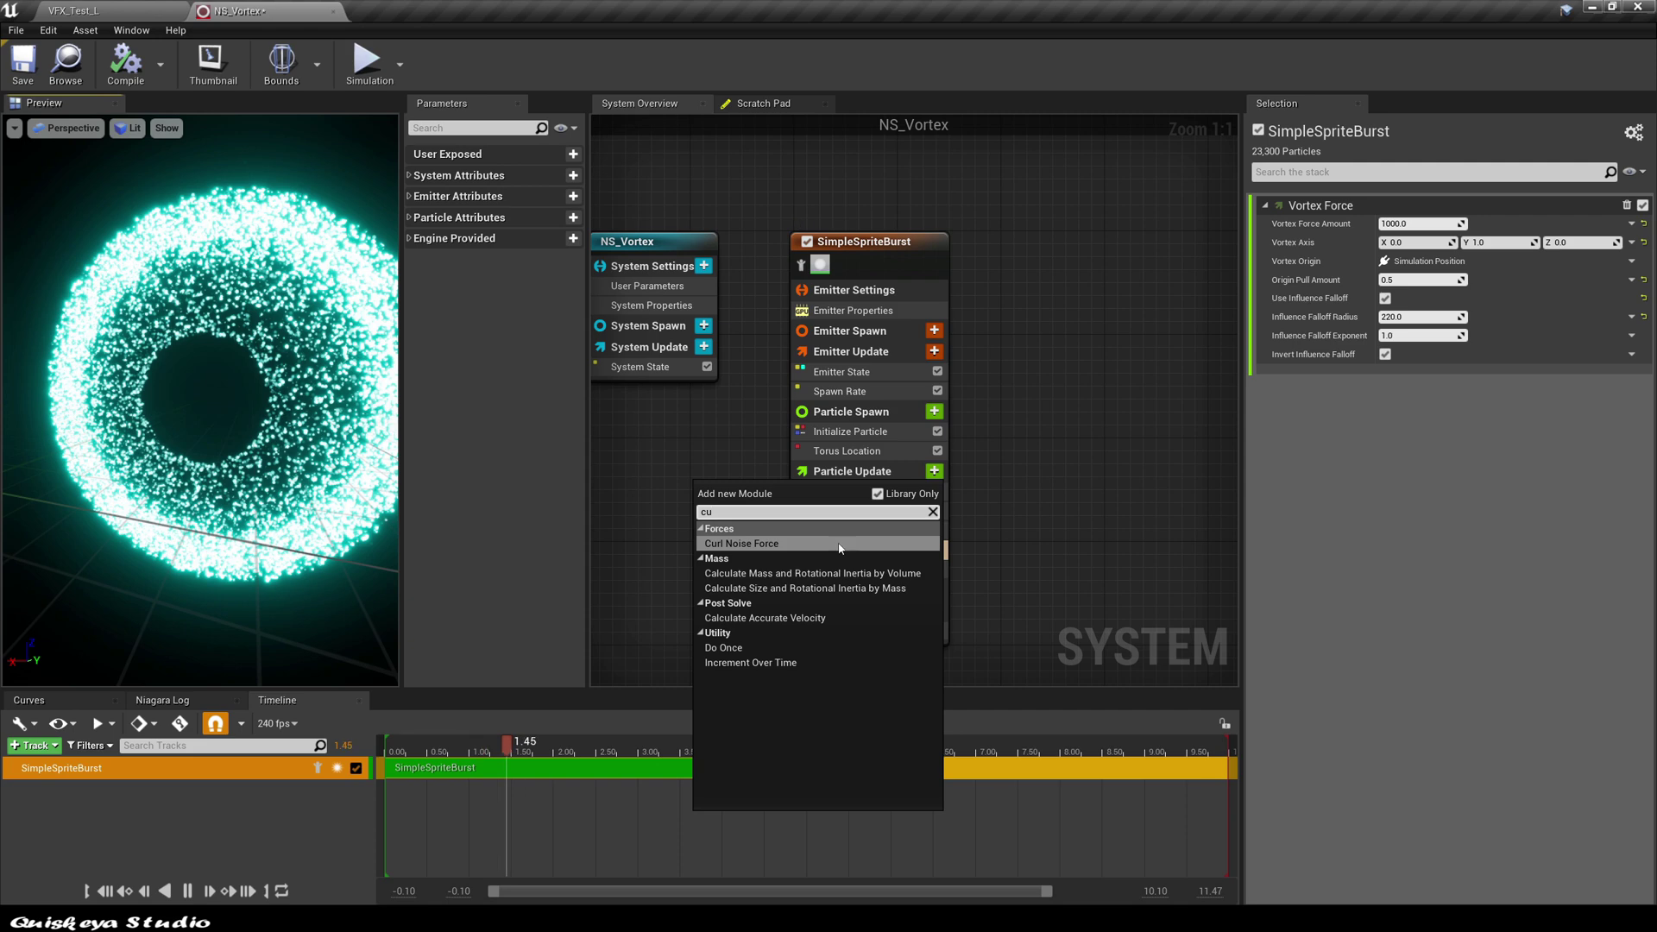
pyautogui.click(839, 543)
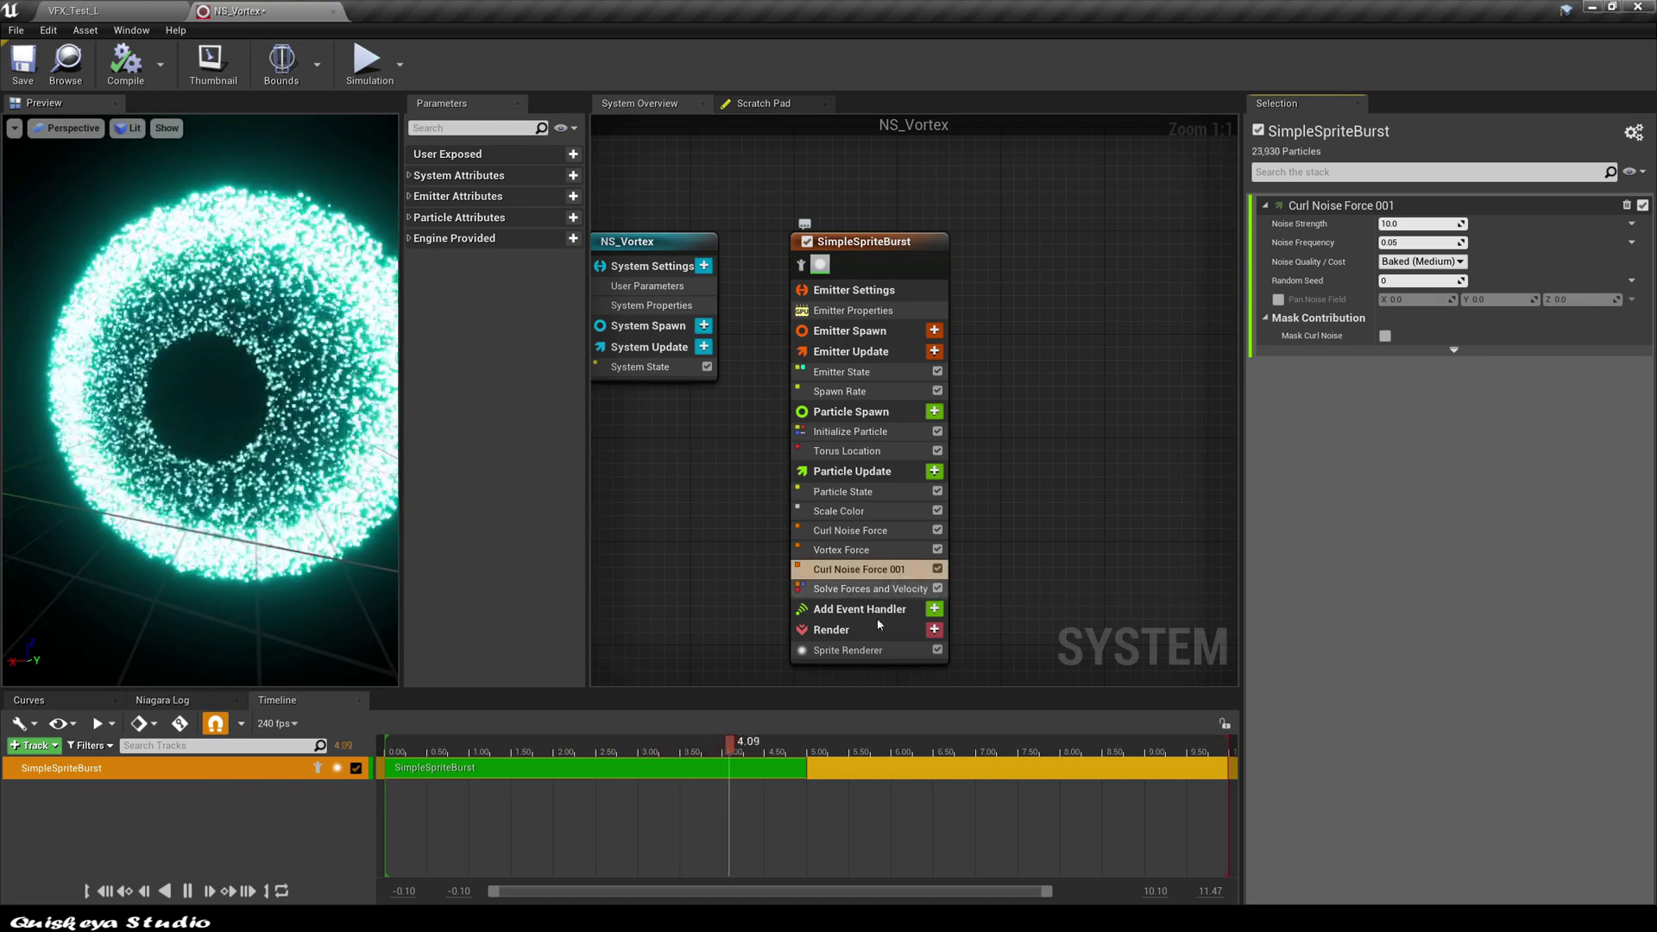
# Set Curl Noise Force 001's Noise Strength to 200, Noise Frequency to 0.15, and enable Pan Noise Field at X 0, Y 1, Z 0.5.
pyautogui.click(1402, 223)
pyautogui.write('198')
pyautogui.press('Return')
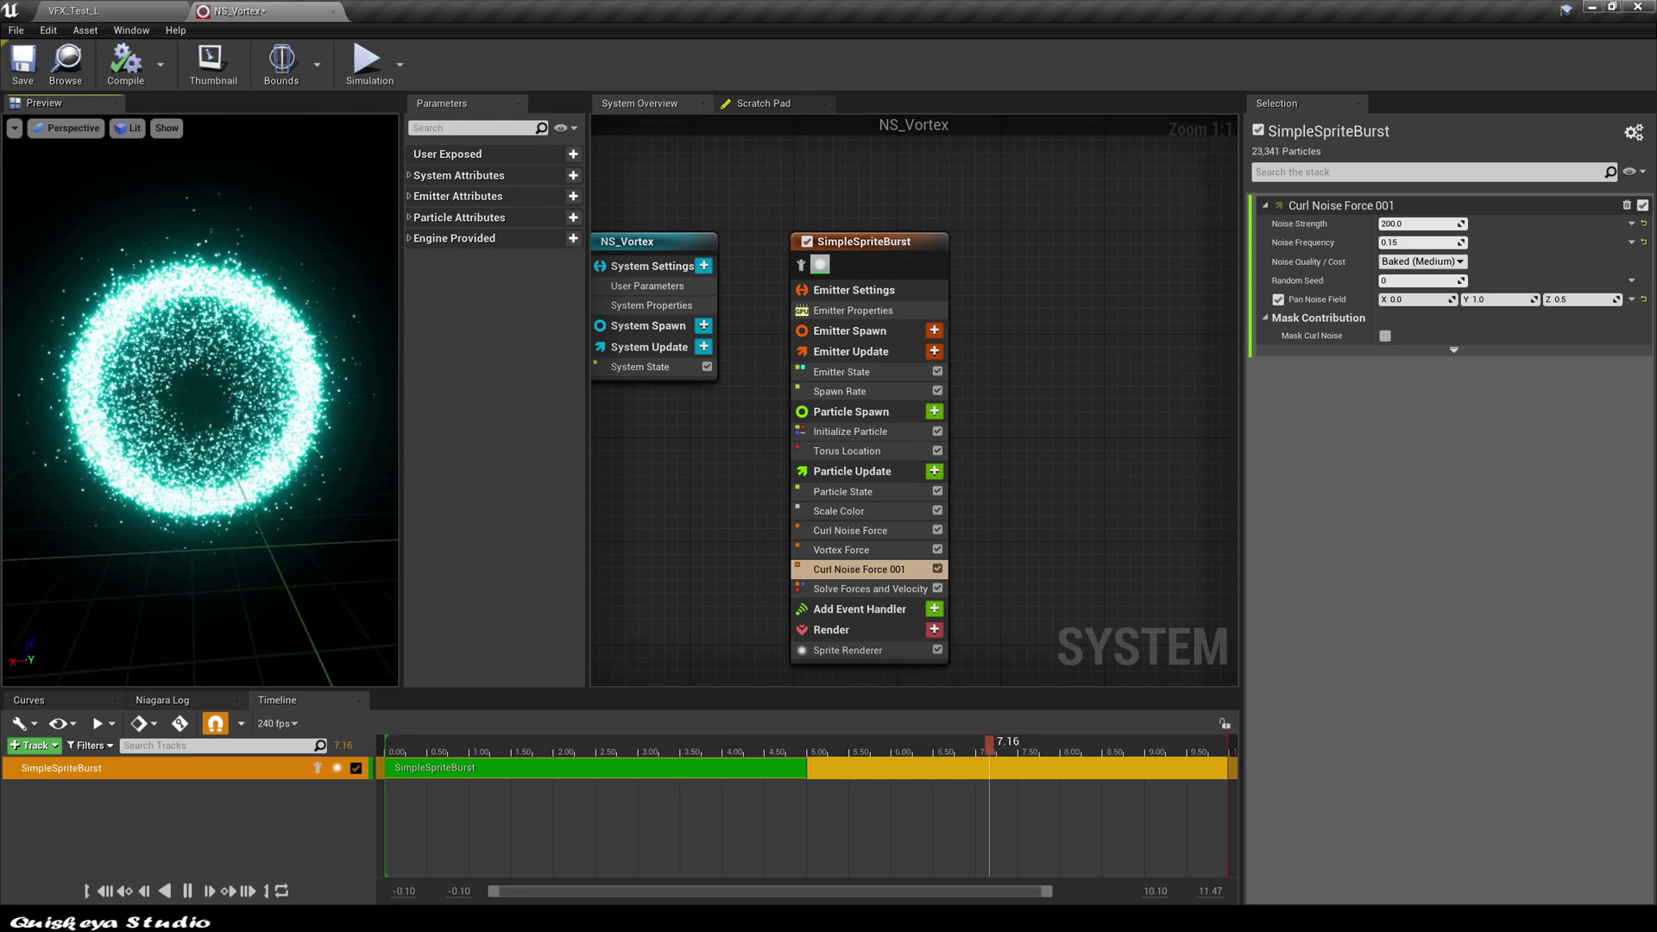
pyautogui.moveTo(215, 492); pyautogui.dragTo(229, 386)
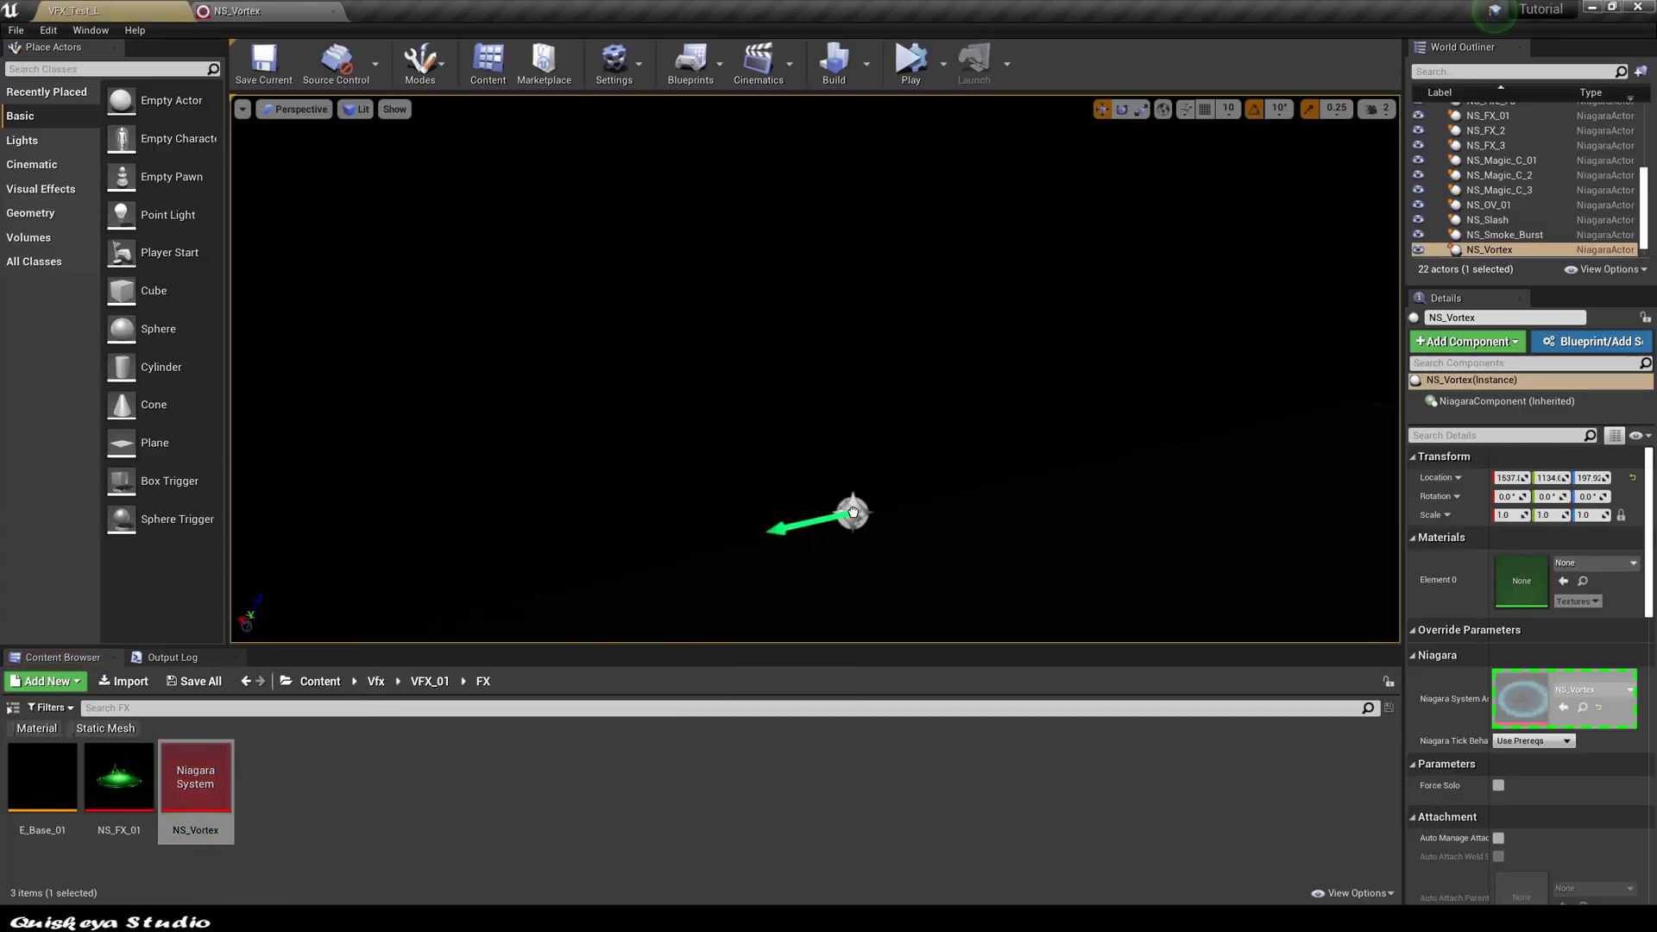
# Place an instance of NS_Vortex in the VFX_Test_L level and set the viewport camera speed to 3.
pyautogui.moveTo(852, 513); pyautogui.dragTo(851, 511)
pyautogui.moveTo(851, 511); pyautogui.dragTo(799, 546, button='right')
pyautogui.click(1381, 111)
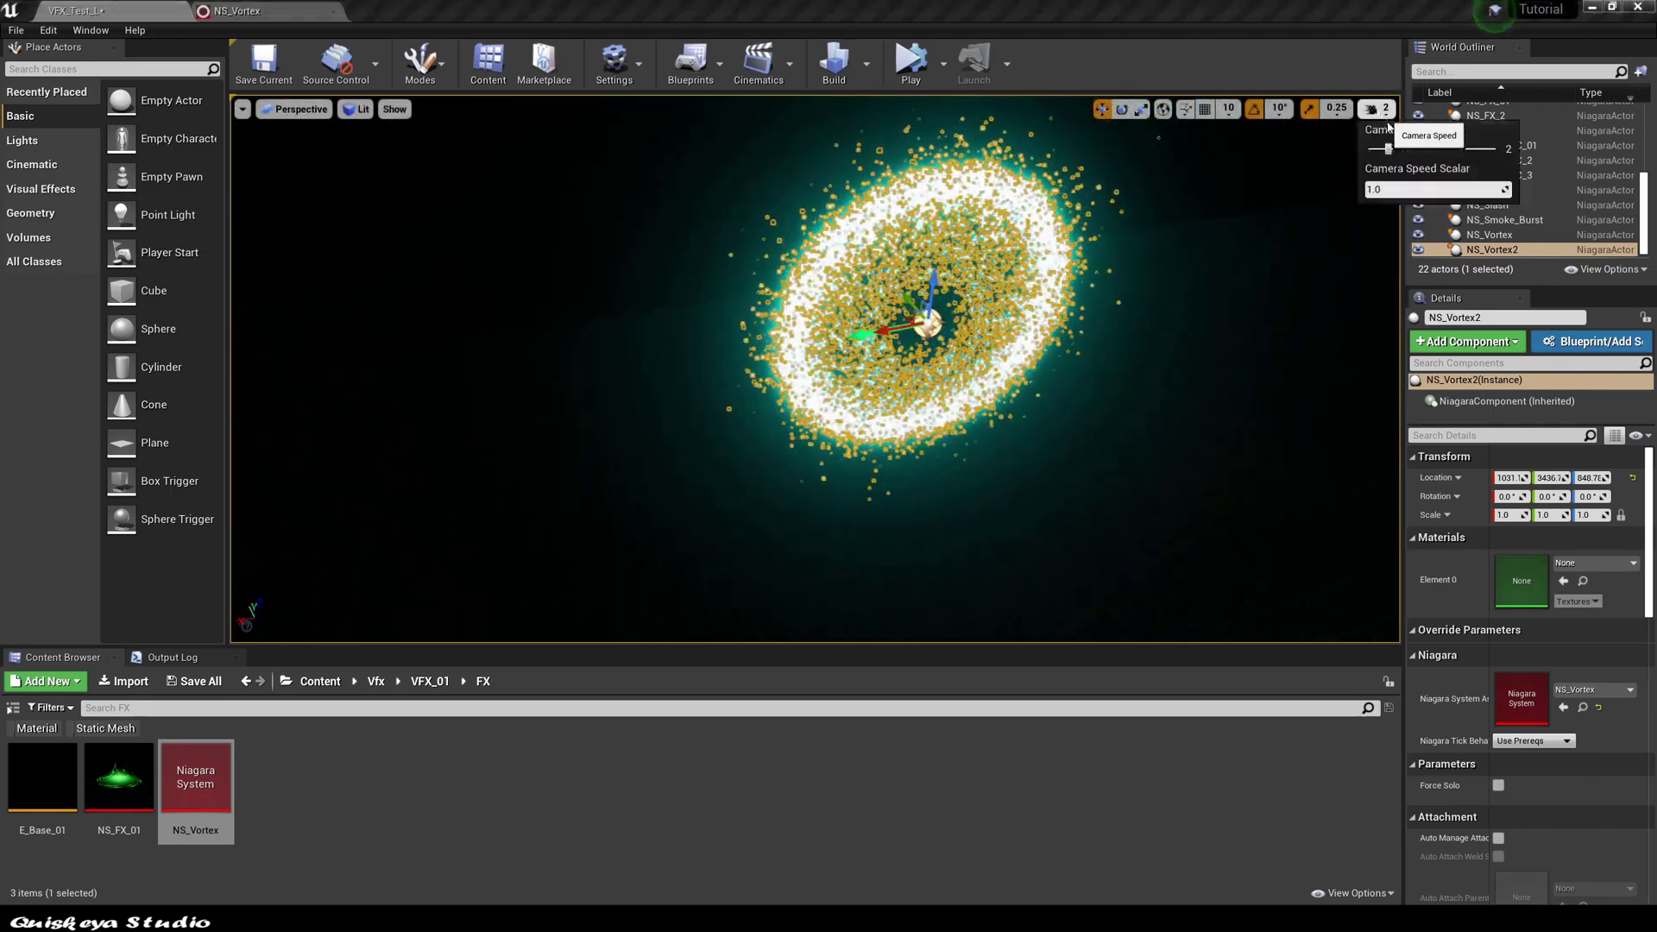
pyautogui.moveTo(1078, 328); pyautogui.dragTo(980, 336, button='right')
pyautogui.press('Escape')
# Set the Initialize Particle sprite size range to a minimum of 1.0 and a maximum of 2.5, and save NS_Vortex.
pyautogui.click(267, 10)
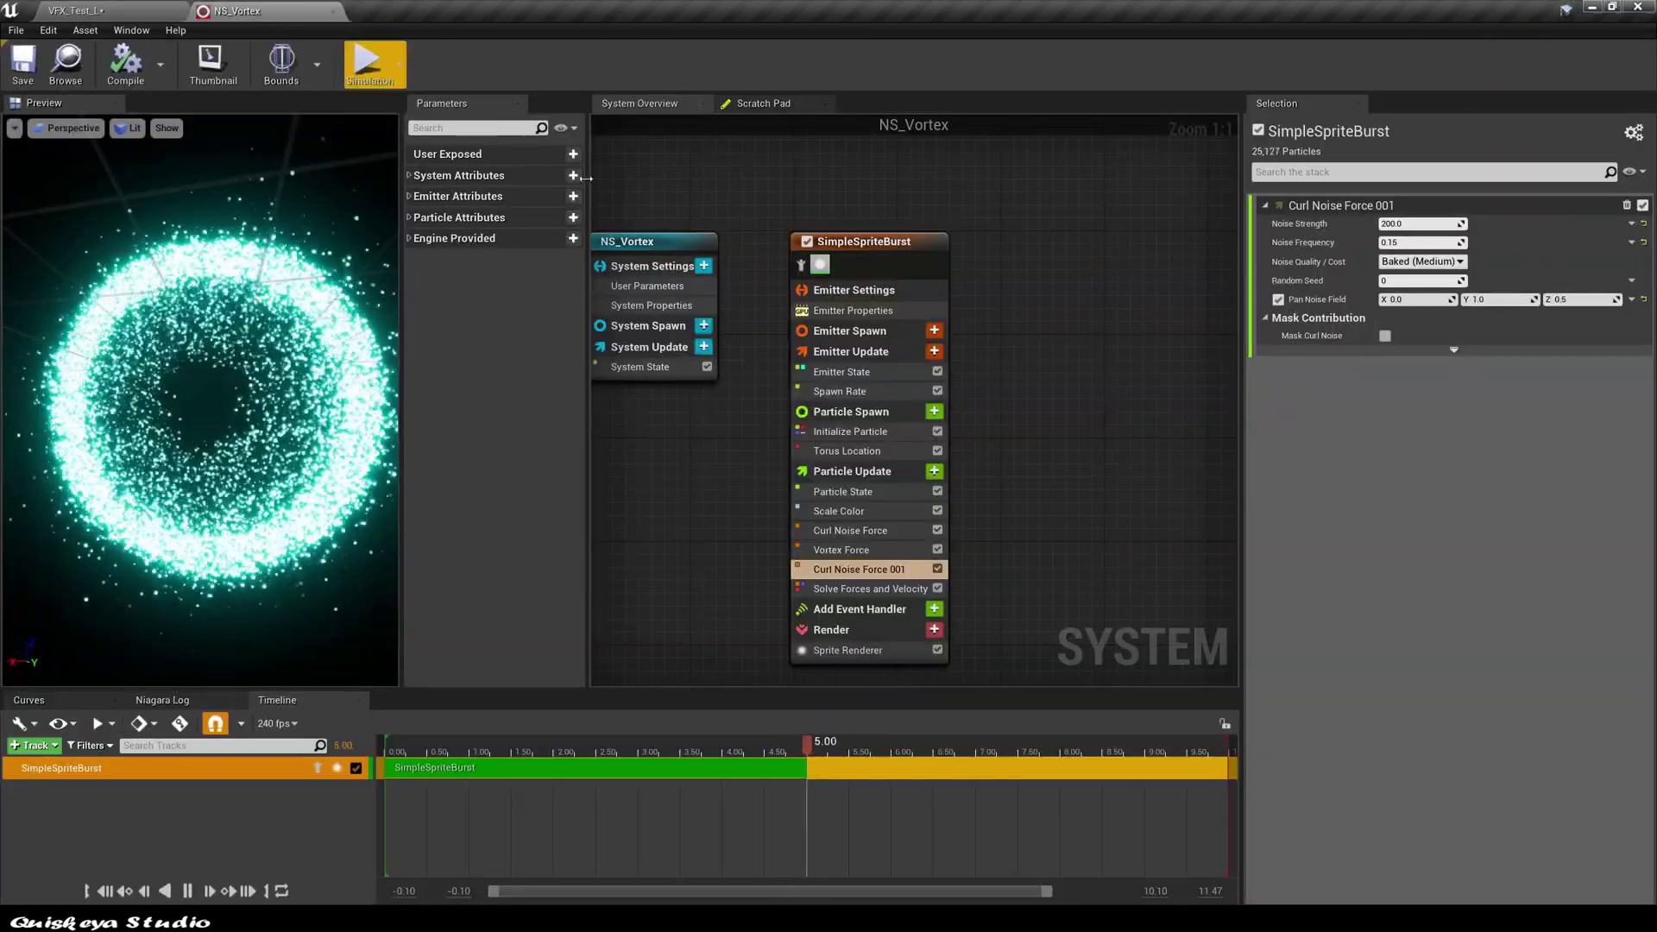
pyautogui.click(865, 433)
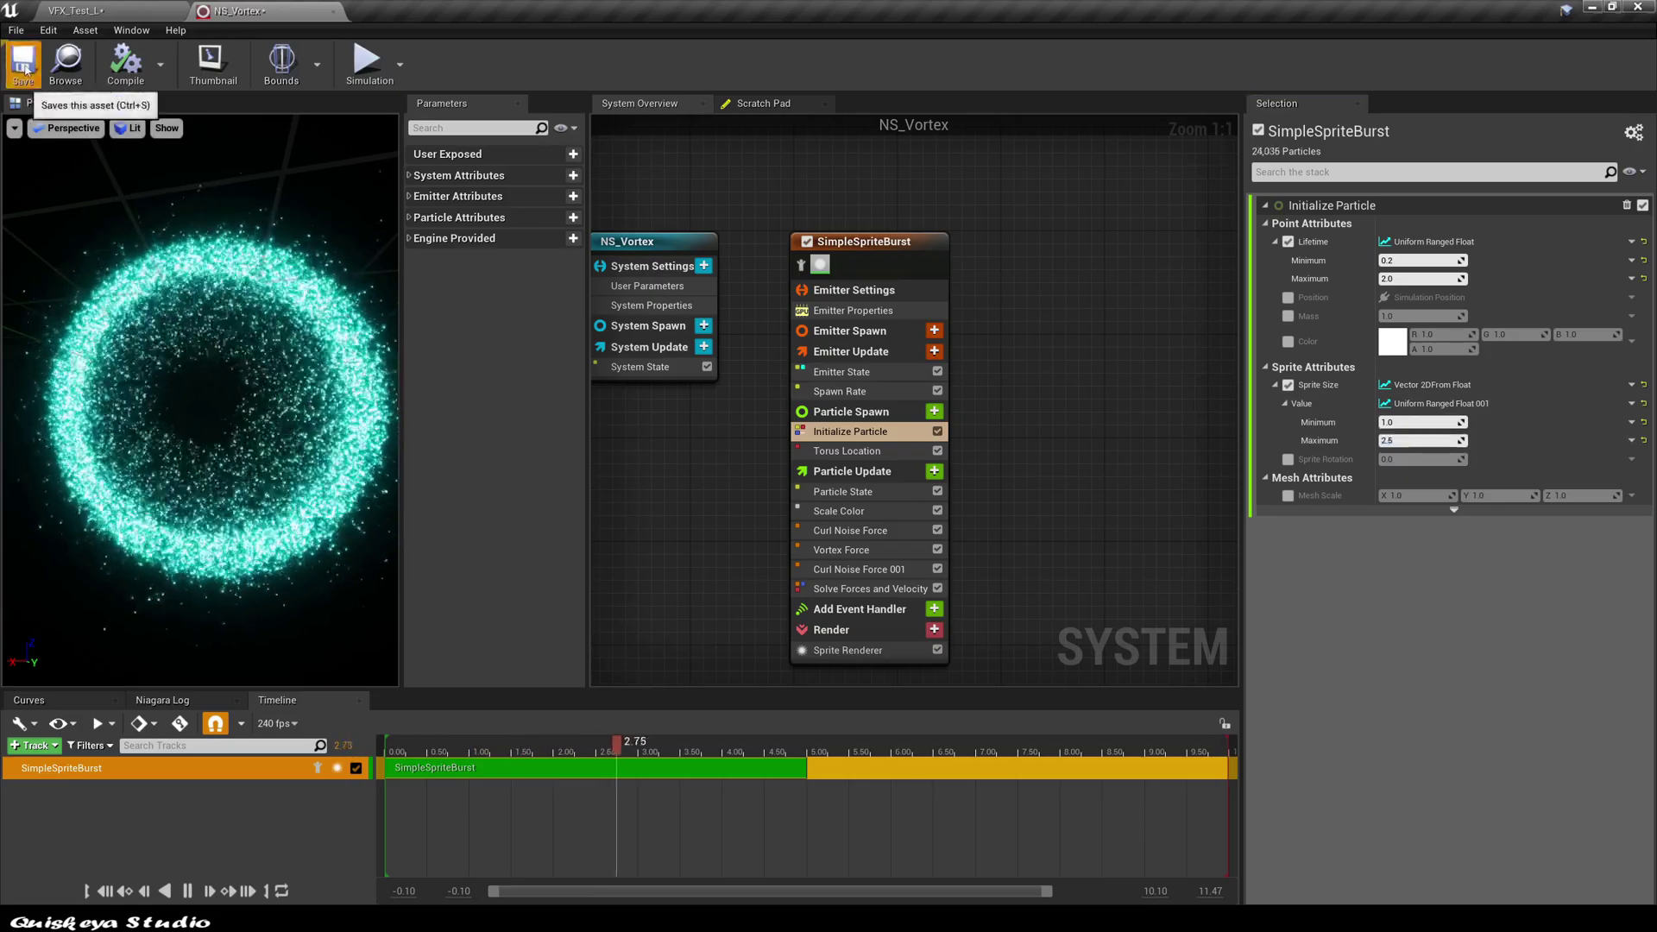
pyautogui.click(25, 71)
# Examine the resized vortex particles in the VFX_Test_L level.
pyautogui.click(75, 11)
pyautogui.scroll(3, 763, 483)
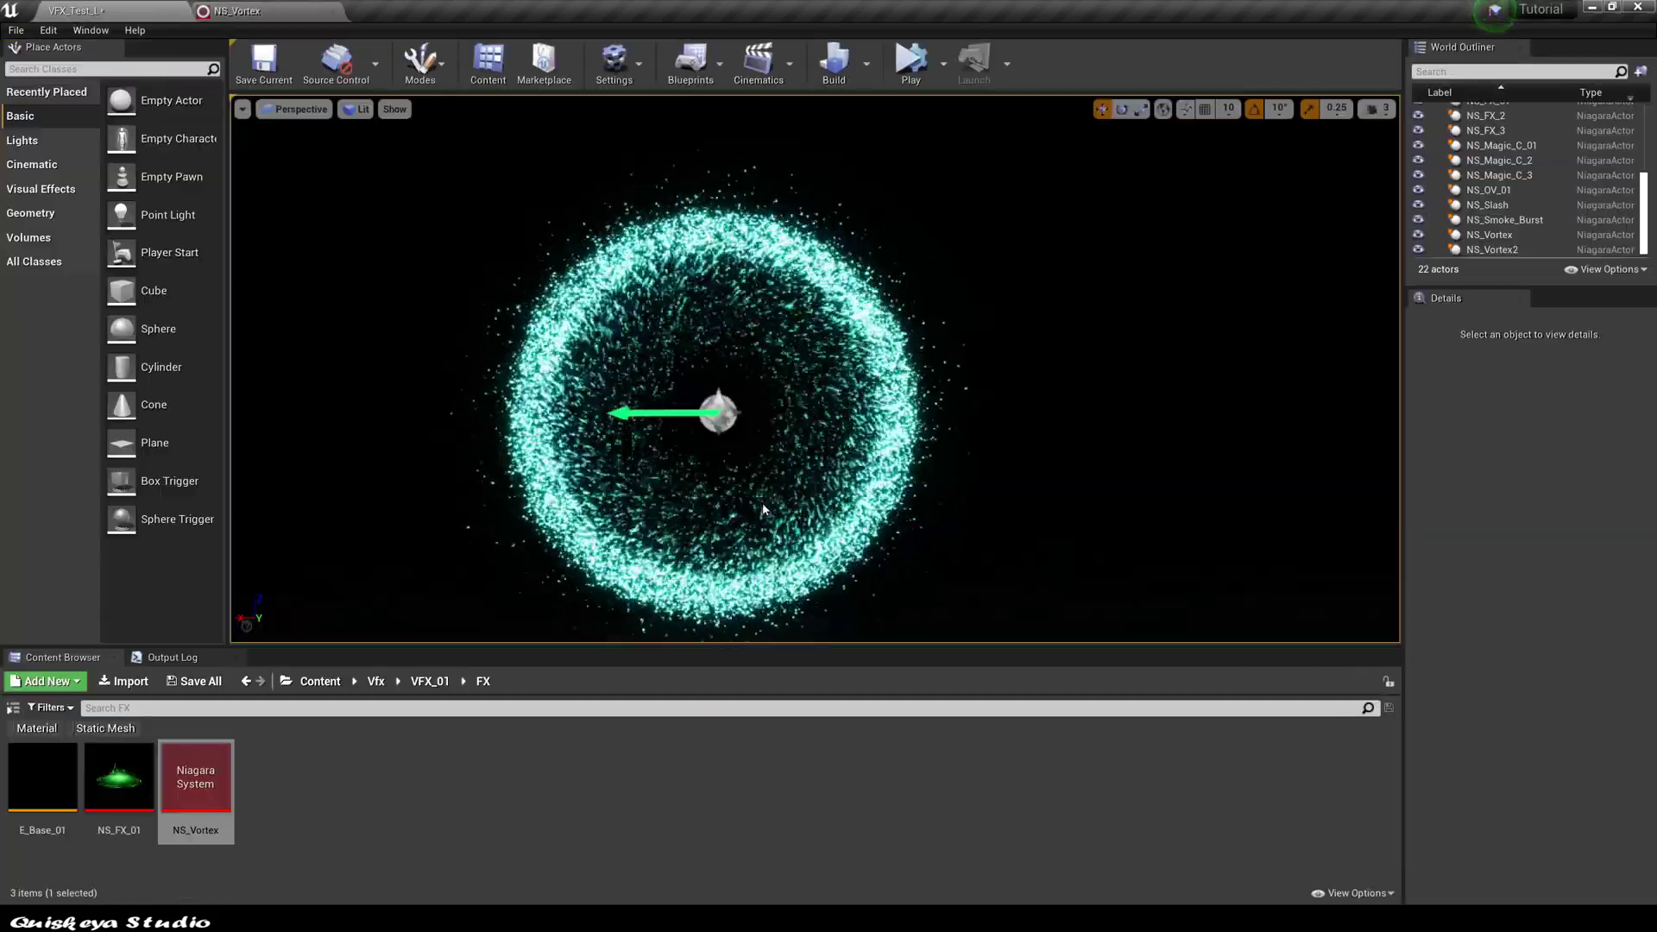
pyautogui.moveTo(751, 521); pyautogui.dragTo(735, 521, button='right')
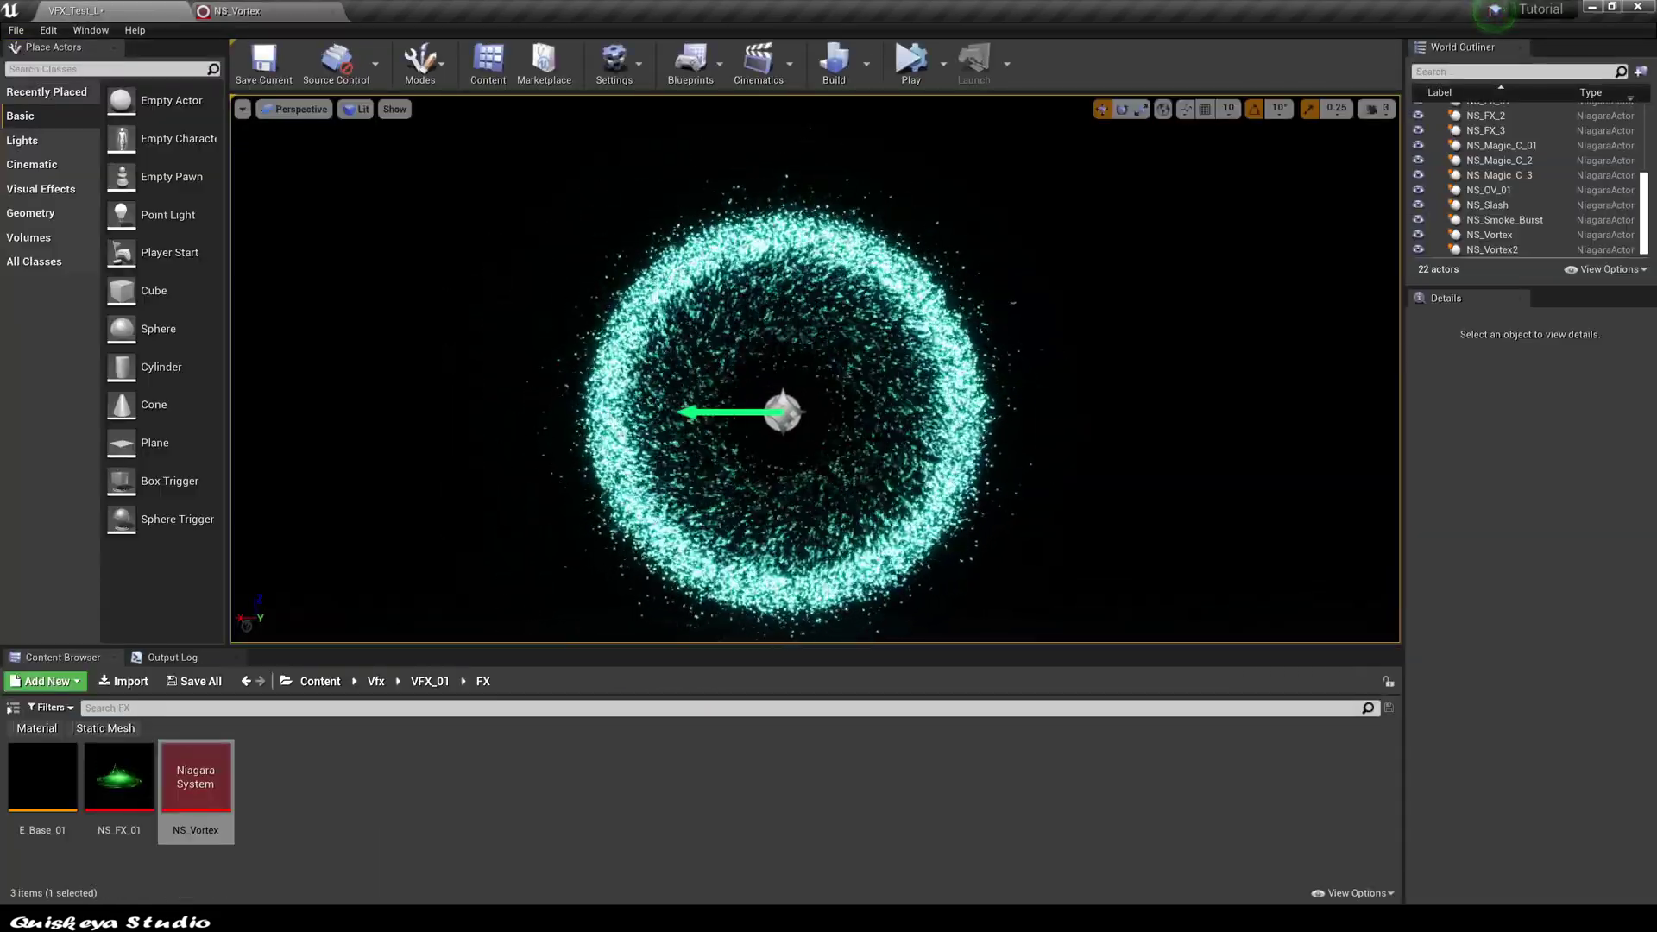
# Set NS_Vortex's maximum sprite size to 3.0 and recolor the Scale Color gradient's first key to green, about R 0, G 50, B 20.8.
pyautogui.click(244, 11)
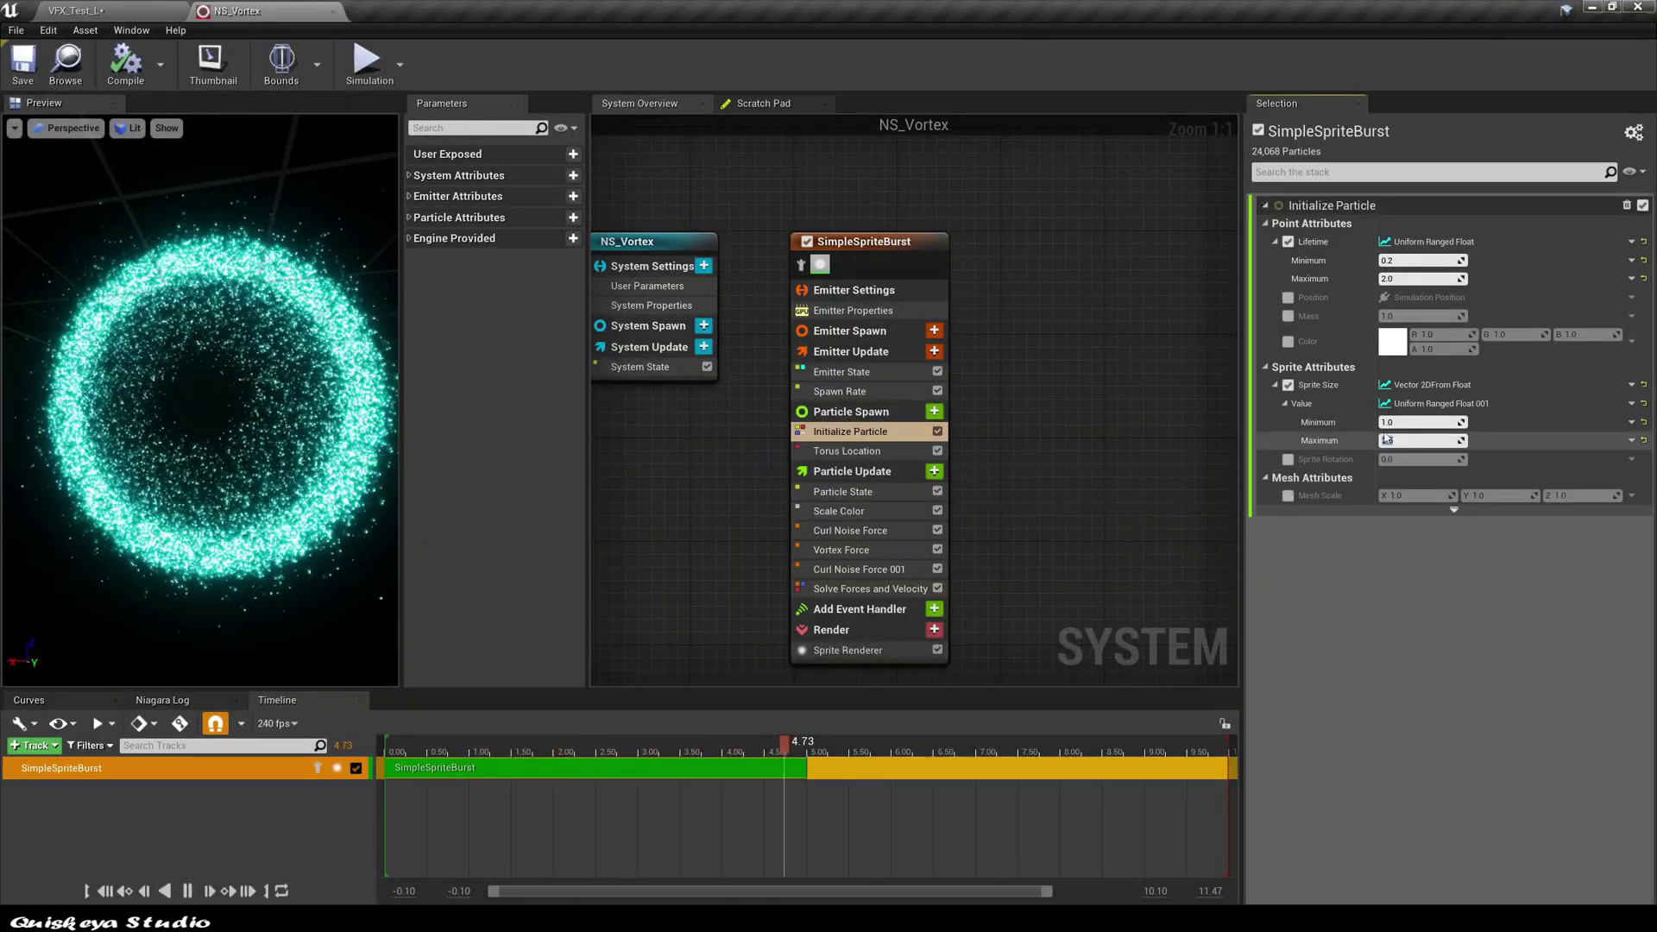
pyautogui.click(869, 513)
pyautogui.doubleClick(1327, 341)
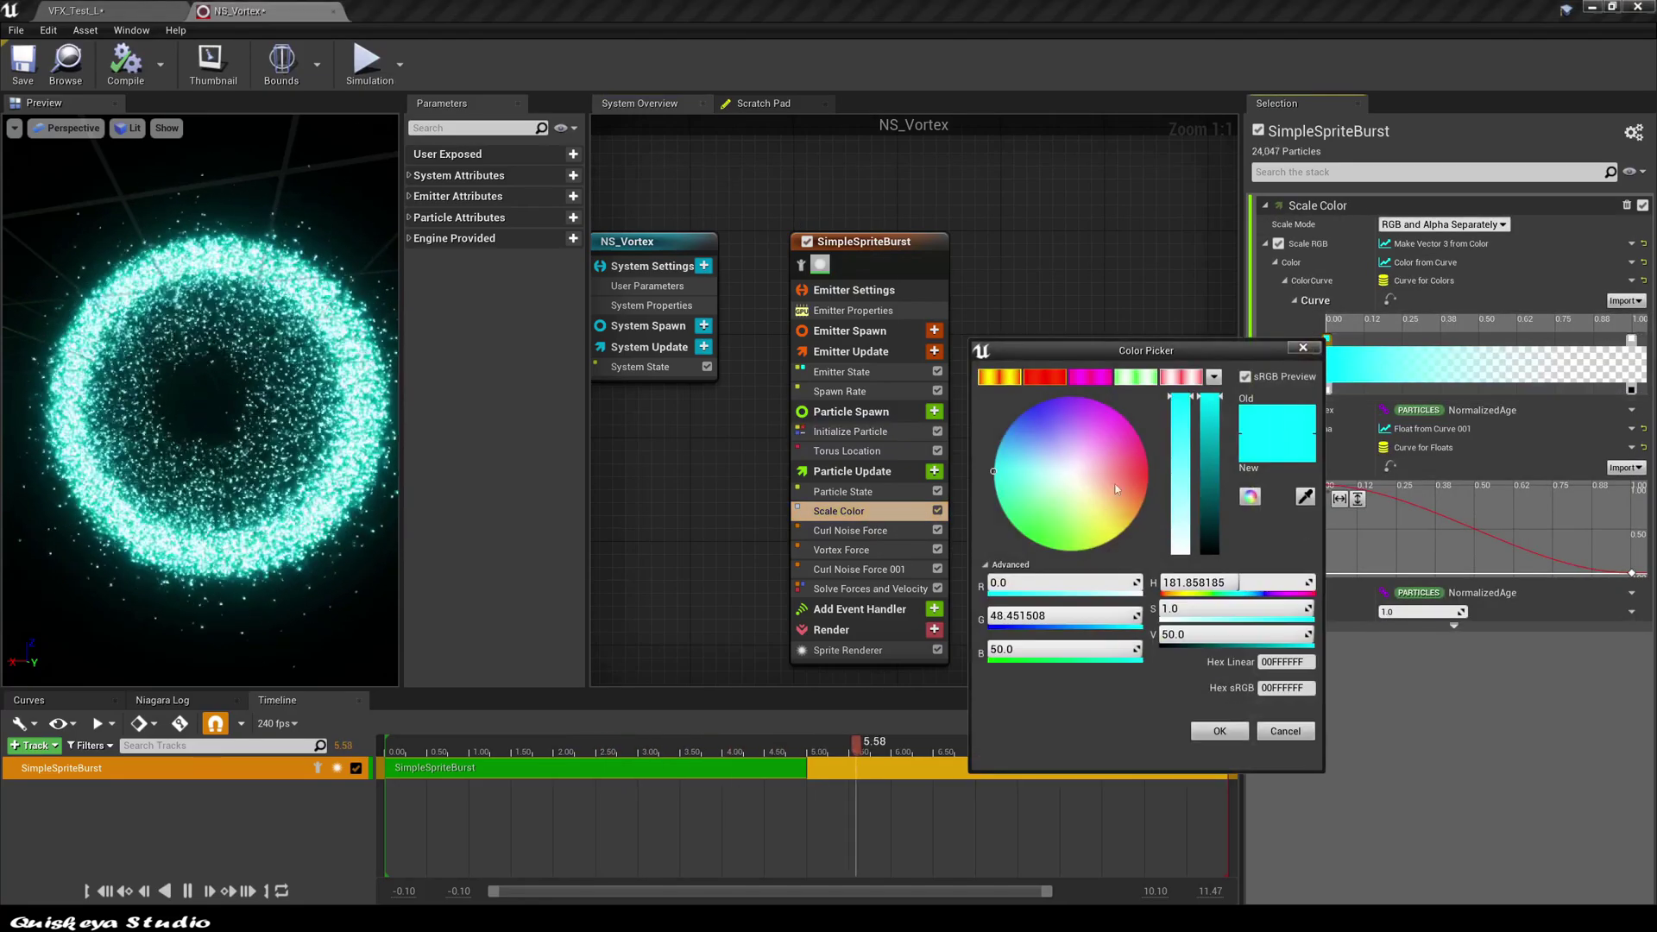
pyautogui.moveTo(1067, 519); pyautogui.dragTo(1075, 569)
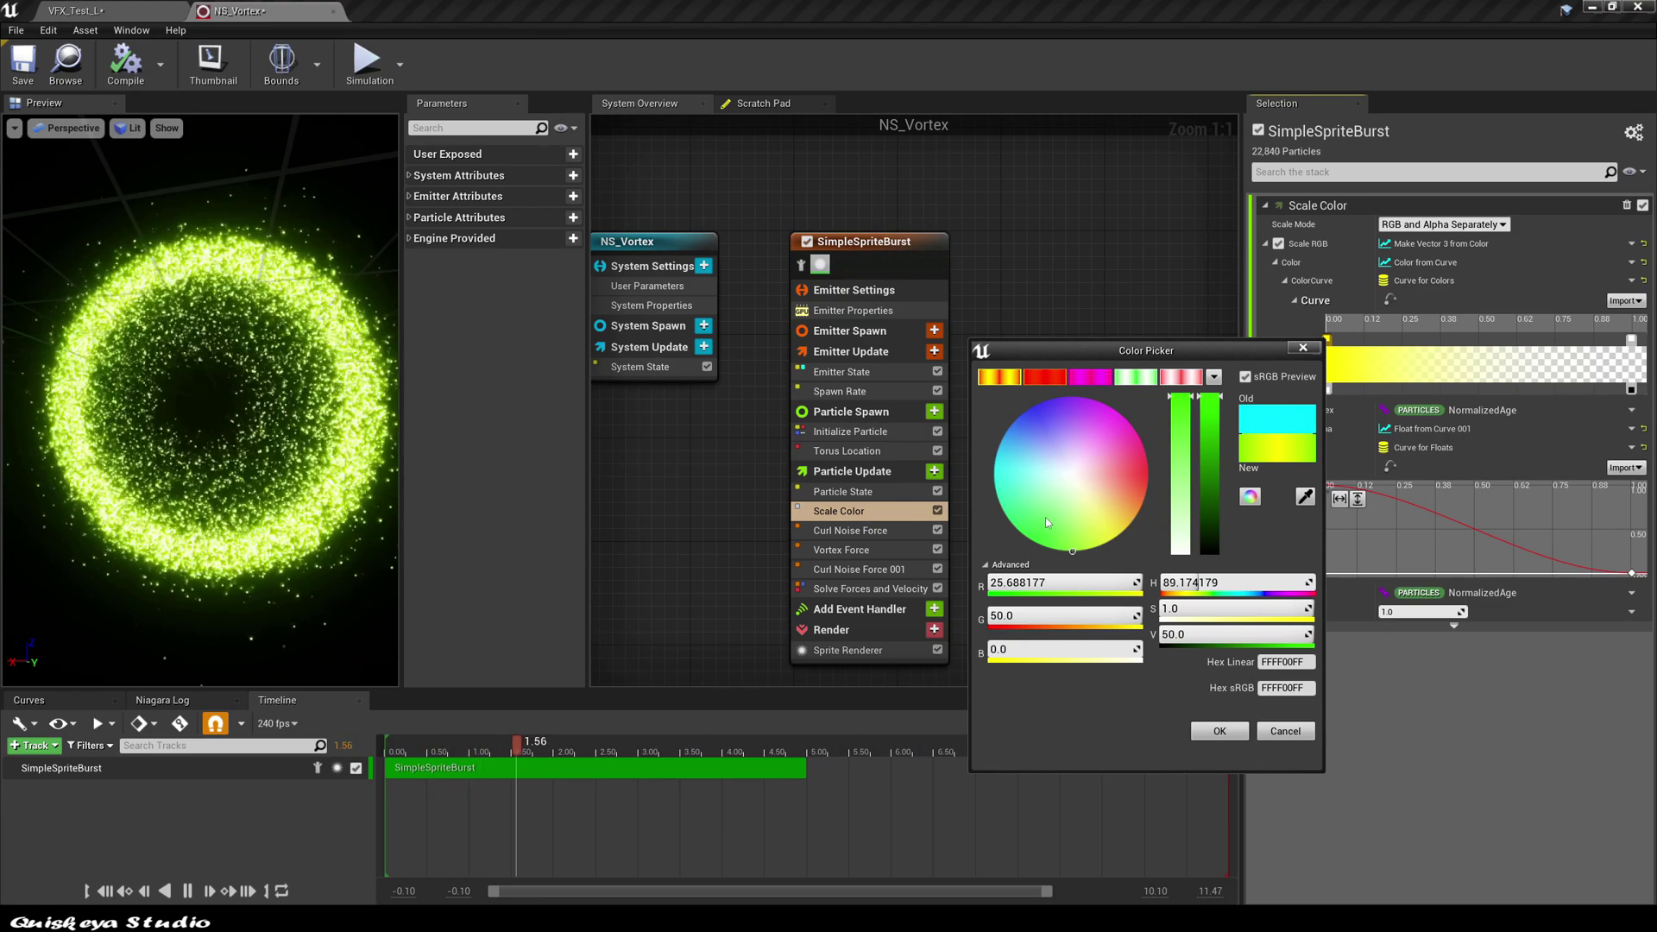
pyautogui.moveTo(1052, 507); pyautogui.dragTo(996, 528)
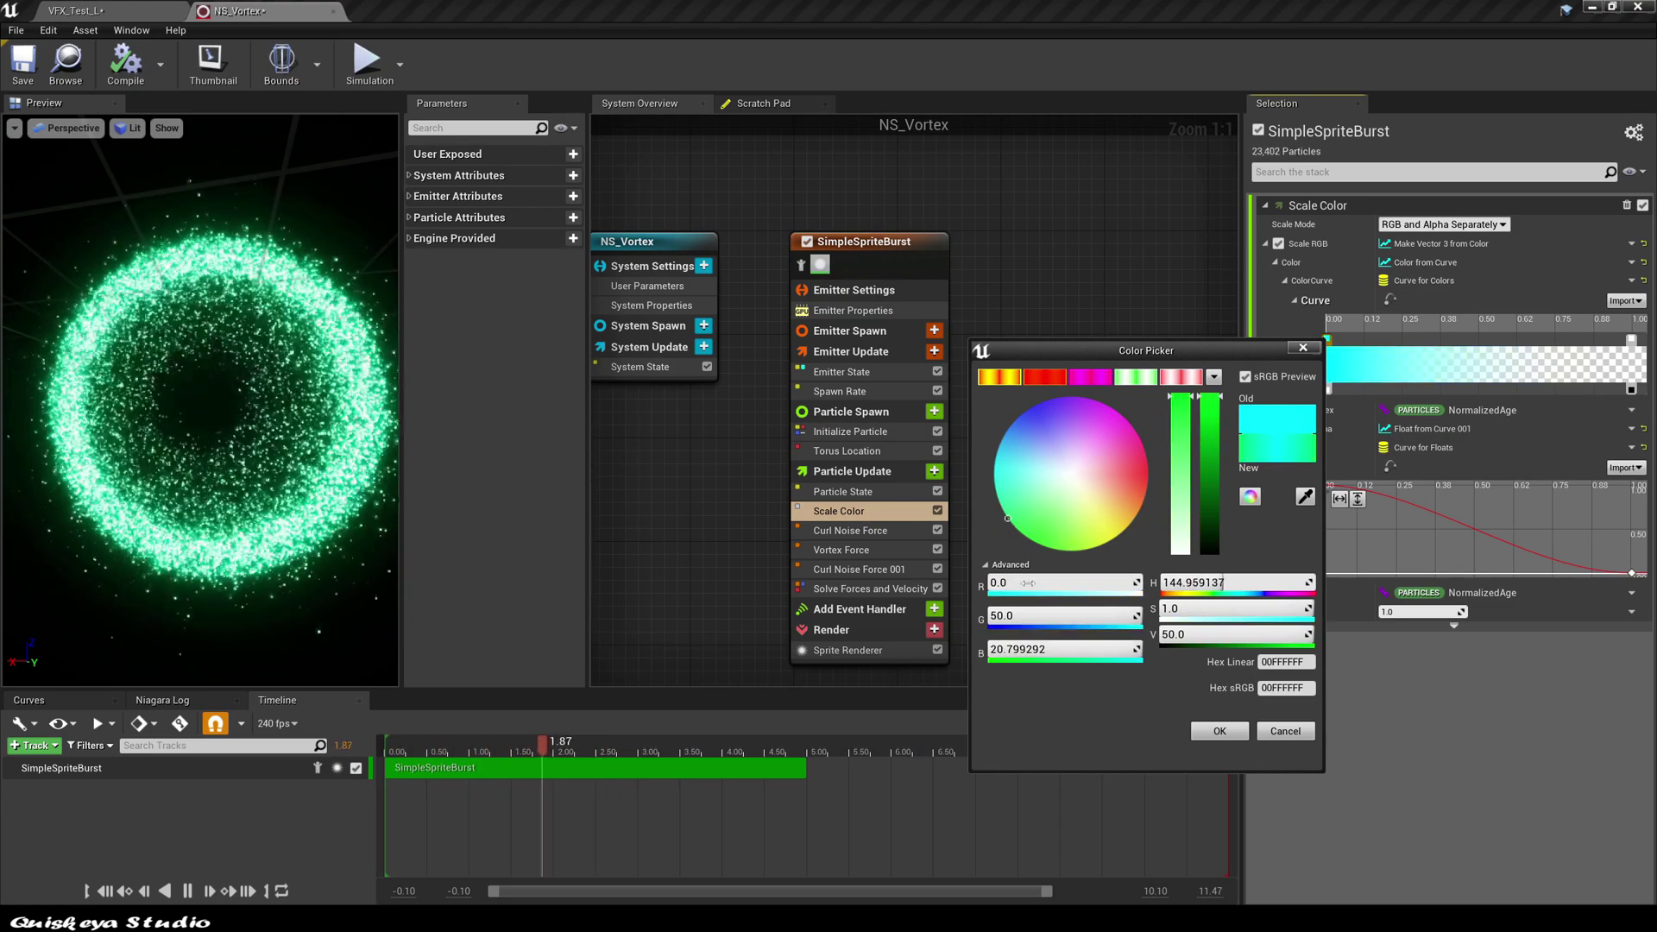
pyautogui.click(1220, 731)
# Save NS_Vortex and view the recolored vortex in the VFX_Test_L level.
pyautogui.click(22, 65)
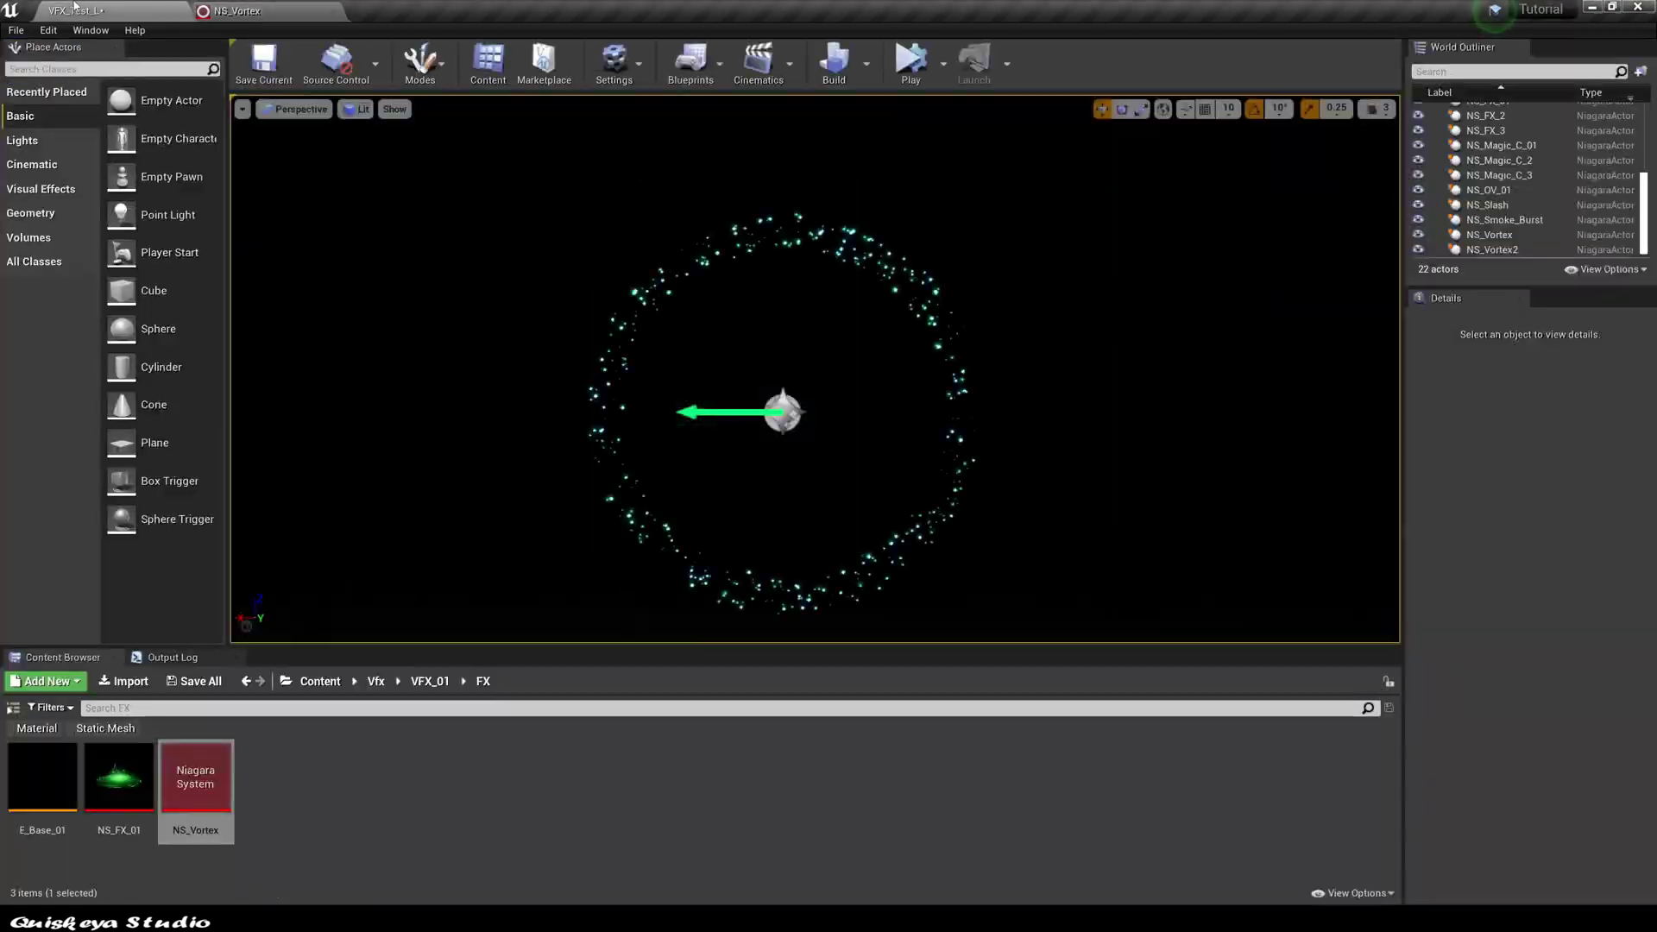
pyautogui.click(78, 10)
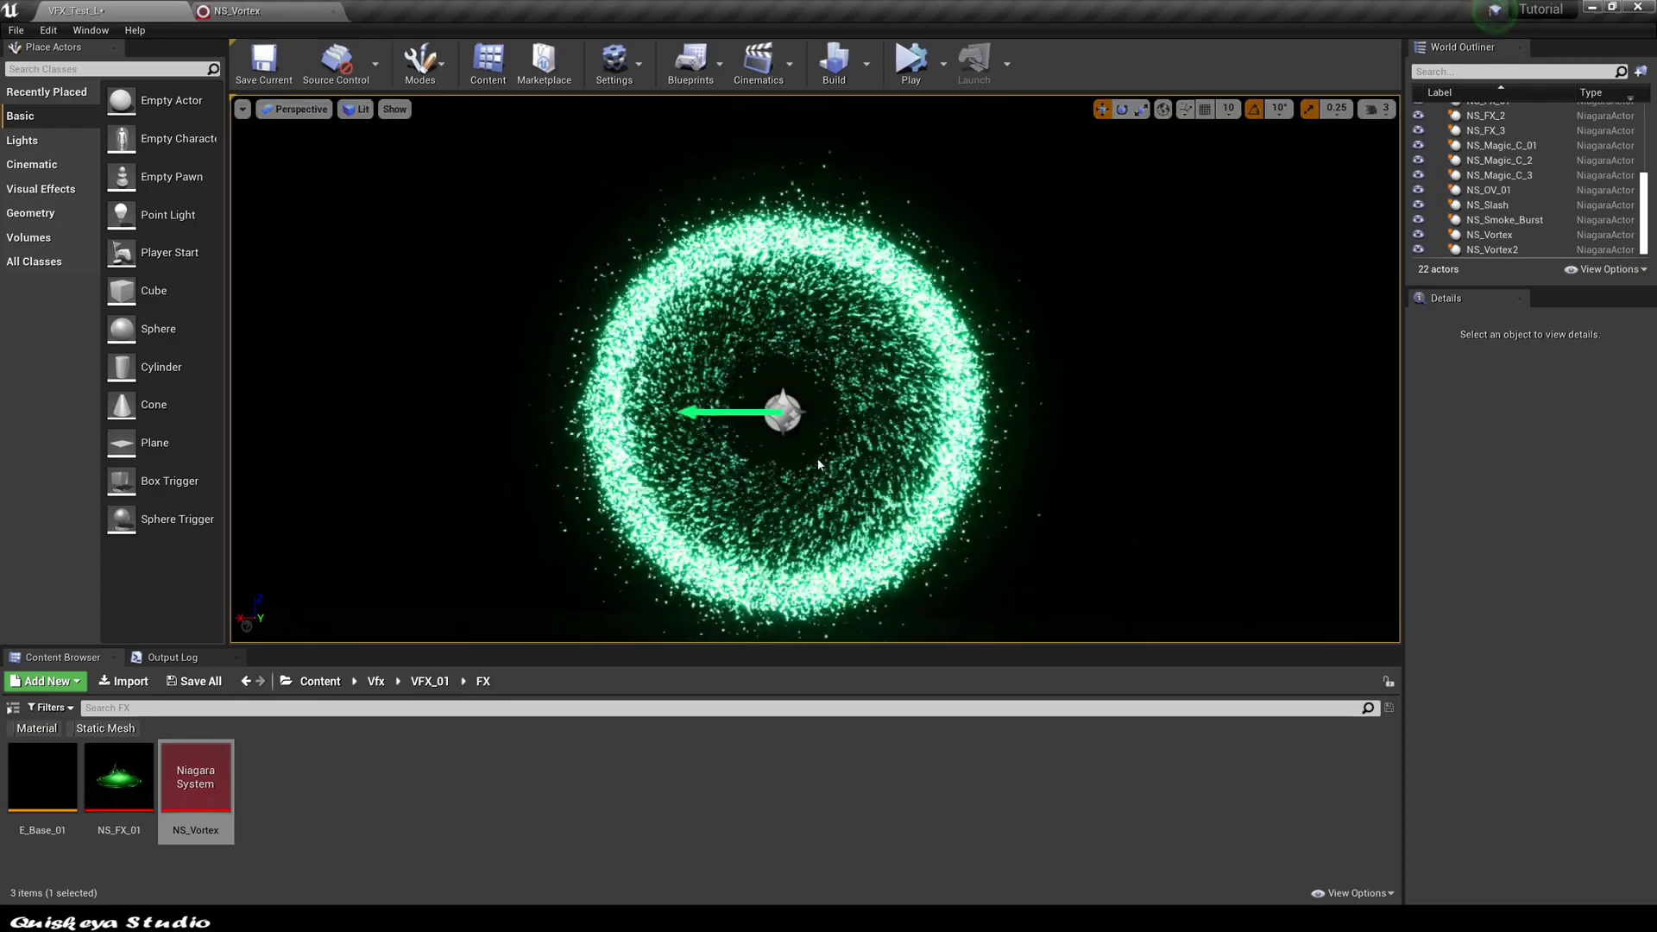